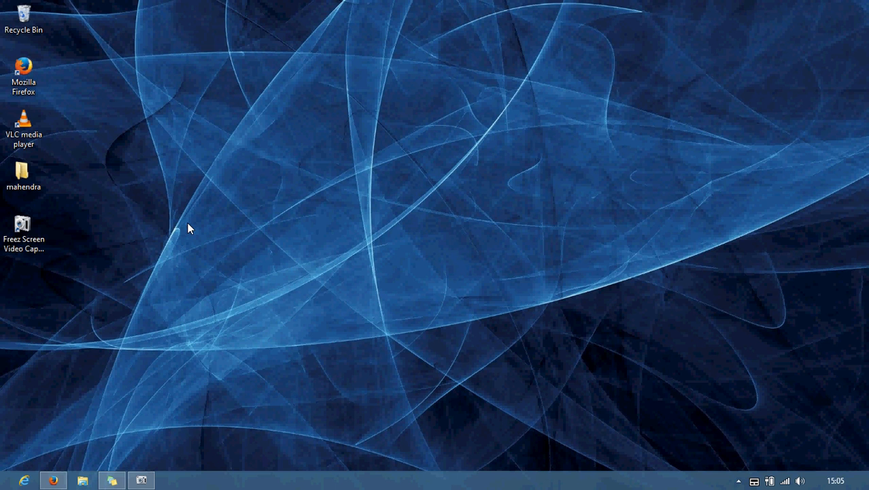
Step: Refresh the desktop, then open and close the Run dialog without running anything
right_click(187, 141)
click(246, 176)
key(super+r)
text(m)
key(BackSpace)
text(no)
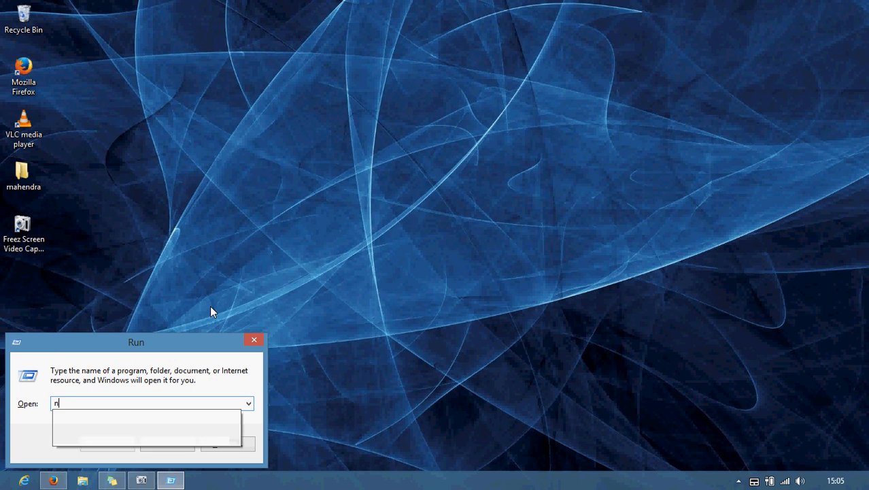
key(BackSpace)
key(BackSpace)
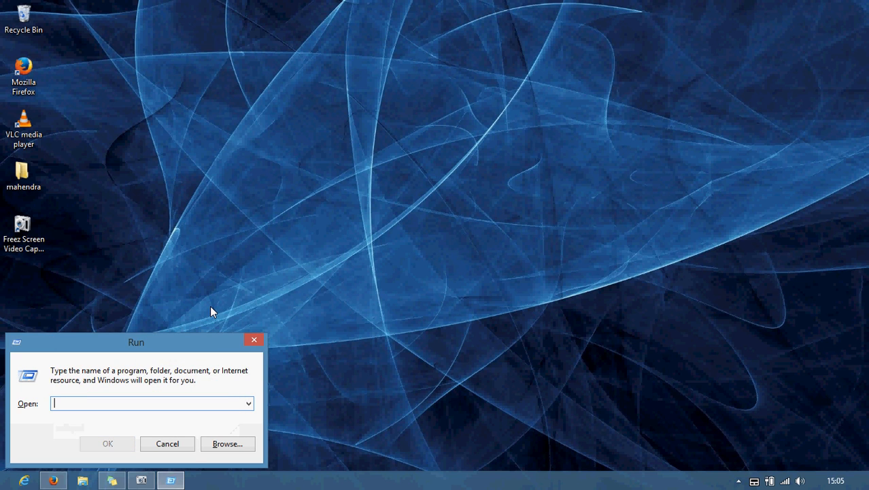
click(260, 339)
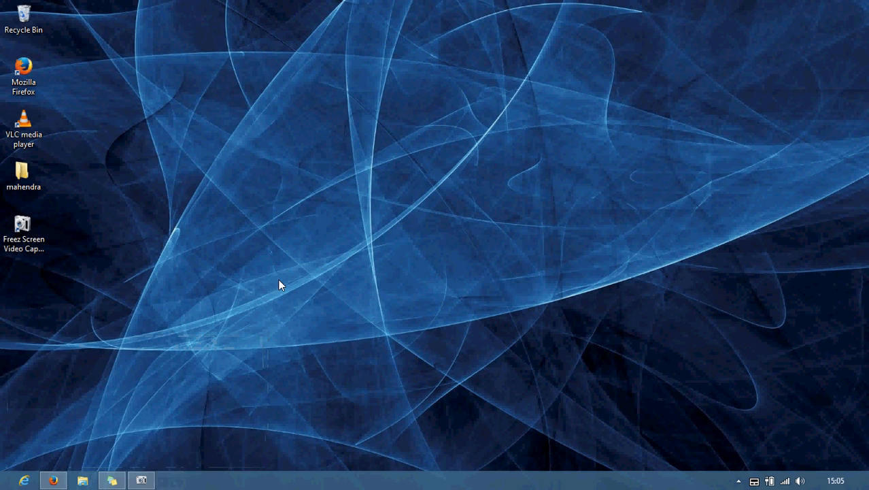
Step: Launch Paint by searching 'paint' from the Start screen
key(super)
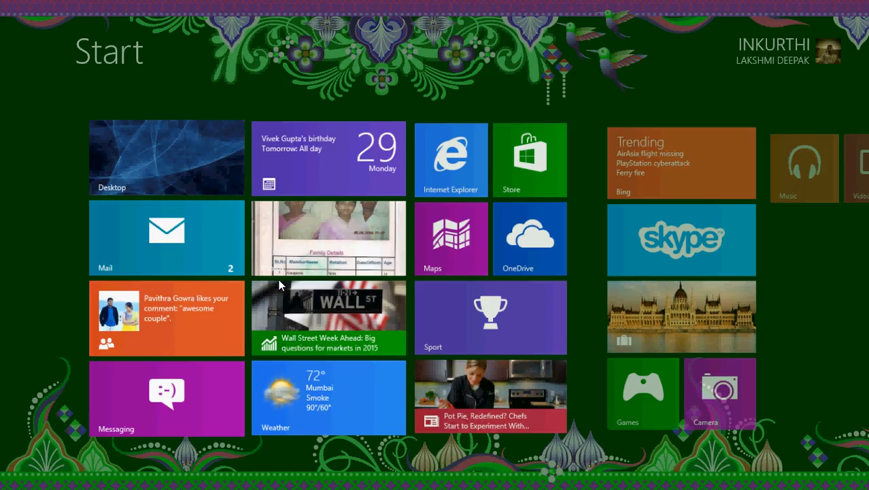
text(paint)
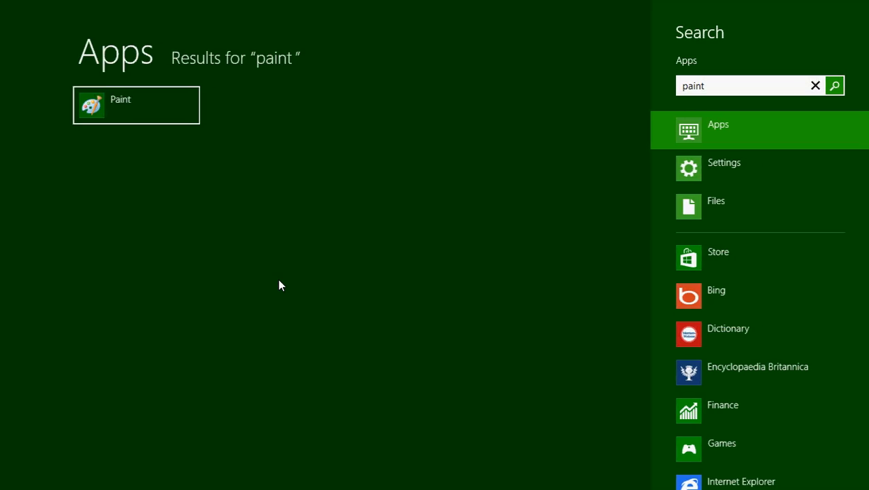
key(Return)
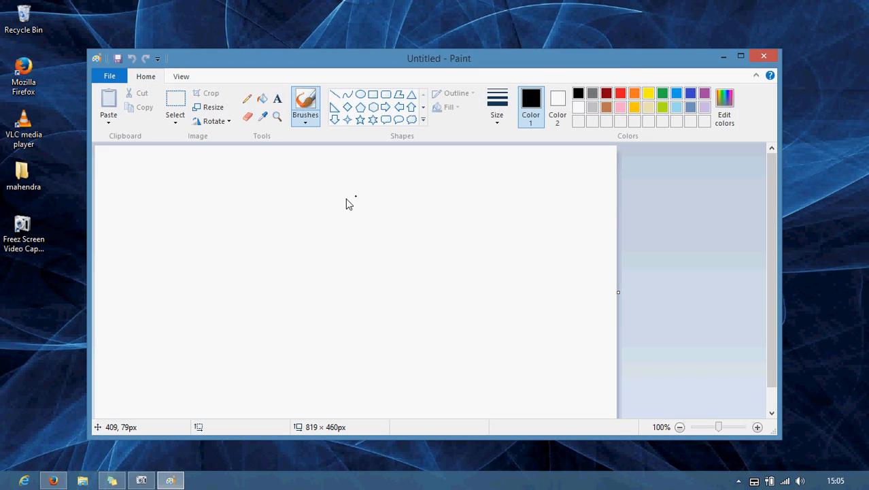
Step: Sketch two circles on the canvas, lettered A and B
mouse_move(191, 206)
mouse_down()
mouse_move(204, 310)
mouse_move(196, 205)
mouse_move(191, 212)
mouse_up()
mouse_move(175, 257)
mouse_down()
mouse_move(180, 236)
mouse_move(197, 258)
mouse_move(196, 246)
mouse_up()
mouse_move(410, 209)
mouse_down()
mouse_move(375, 229)
mouse_move(471, 244)
mouse_move(421, 206)
mouse_up()
drag(414, 248, 420, 298)
mouse_move(387, 257)
mouse_down()
mouse_move(410, 252)
mouse_move(433, 270)
mouse_move(441, 297)
mouse_move(415, 298)
mouse_up()
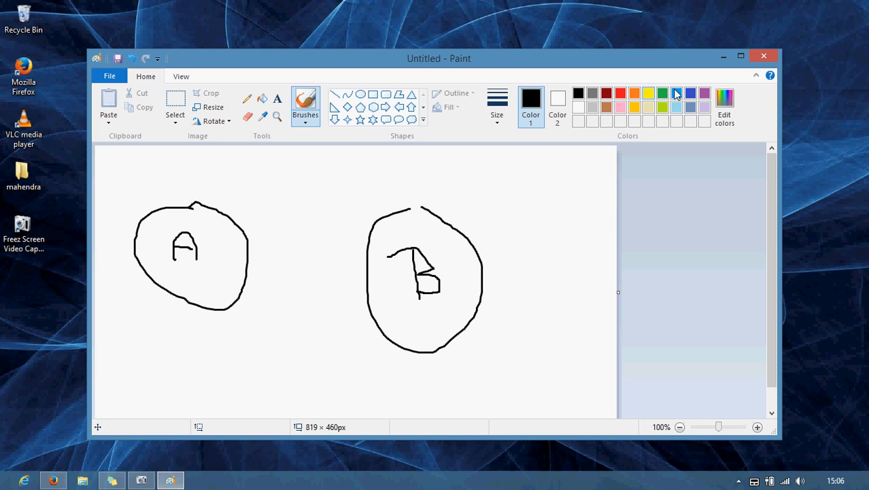
Step: Maximise Paint, add a 3 and a small mark inside the circles, and draw a labelled A-to-B arrow
click(740, 59)
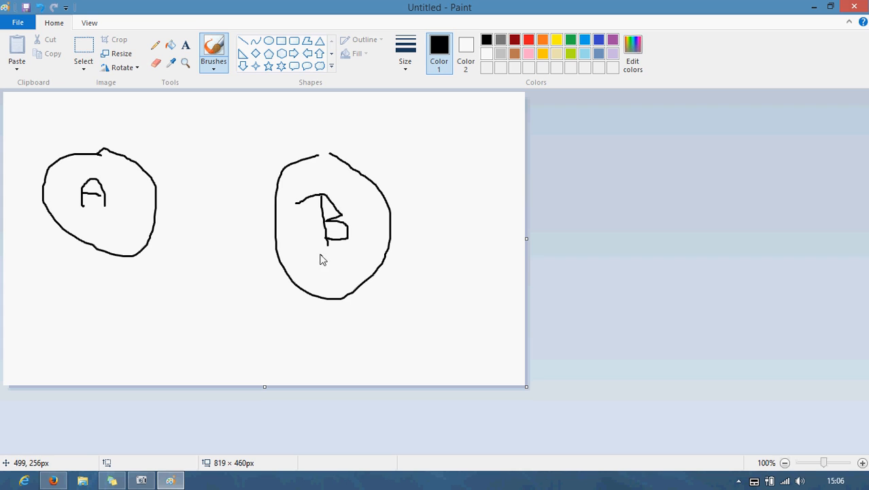
mouse_move(310, 262)
mouse_down()
mouse_move(320, 278)
mouse_move(310, 276)
mouse_up()
mouse_move(103, 225)
mouse_down()
mouse_move(109, 243)
mouse_move(105, 232)
mouse_up()
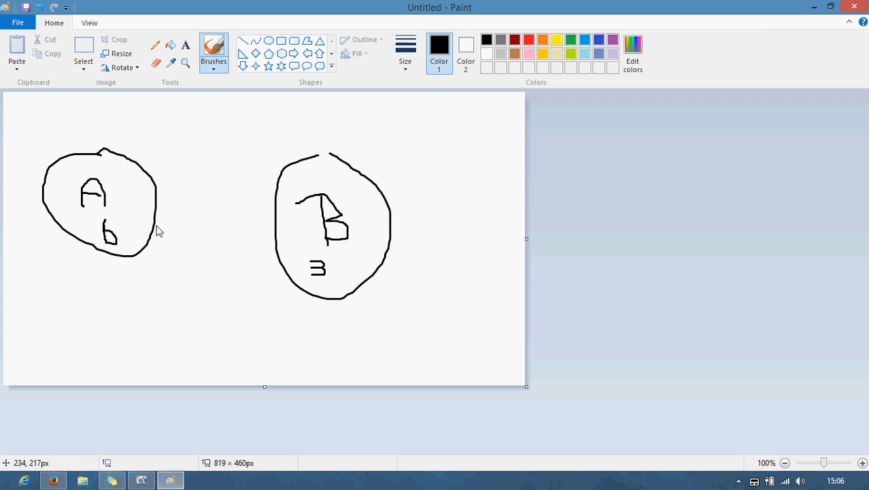
mouse_move(155, 228)
mouse_down()
mouse_move(281, 242)
mouse_move(273, 234)
mouse_move(278, 243)
mouse_move(260, 245)
mouse_up()
mouse_move(189, 217)
mouse_down()
mouse_move(197, 204)
mouse_move(229, 221)
mouse_move(233, 200)
mouse_move(243, 217)
mouse_move(233, 220)
mouse_up()
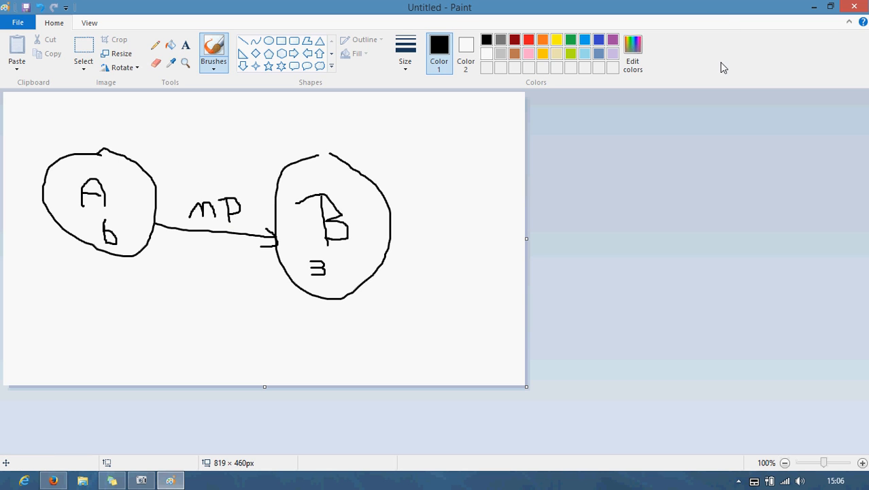
key(super+r)
Step: Run notepad and place its narrowed window beside the Paint drawing
text(notepad)
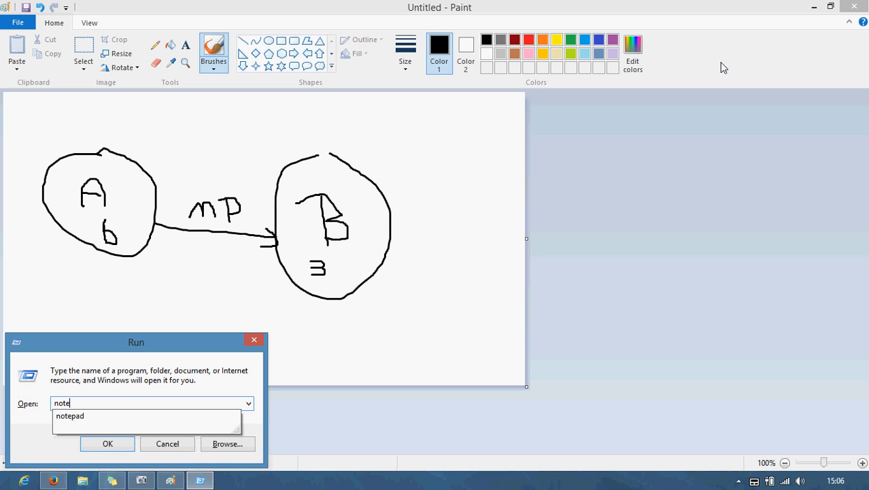
key(Return)
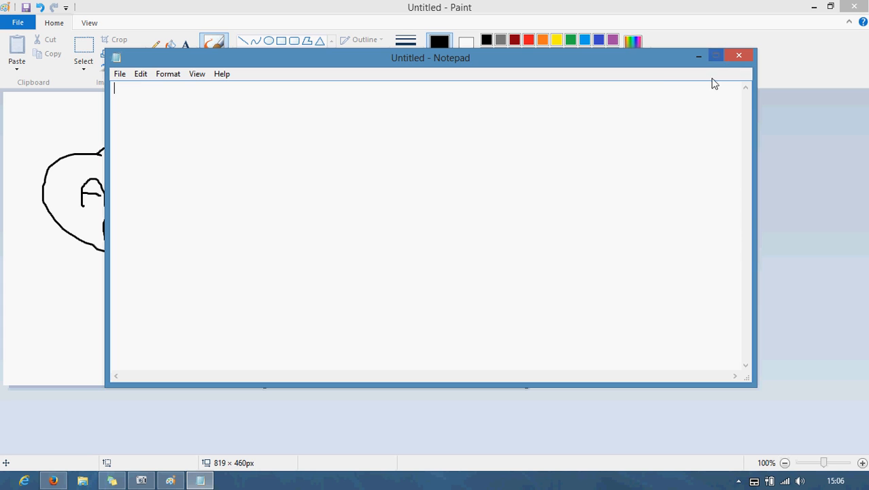
drag(755, 126, 431, 144)
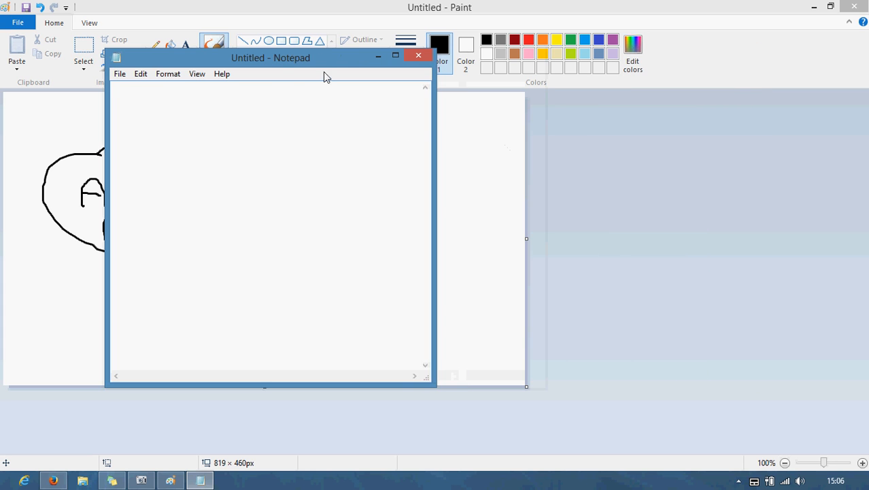
drag(316, 60, 639, 112)
Step: Type 'in the time of MD creation chaild does not contains any record', then minimise Notepad and Paint
text(md:)
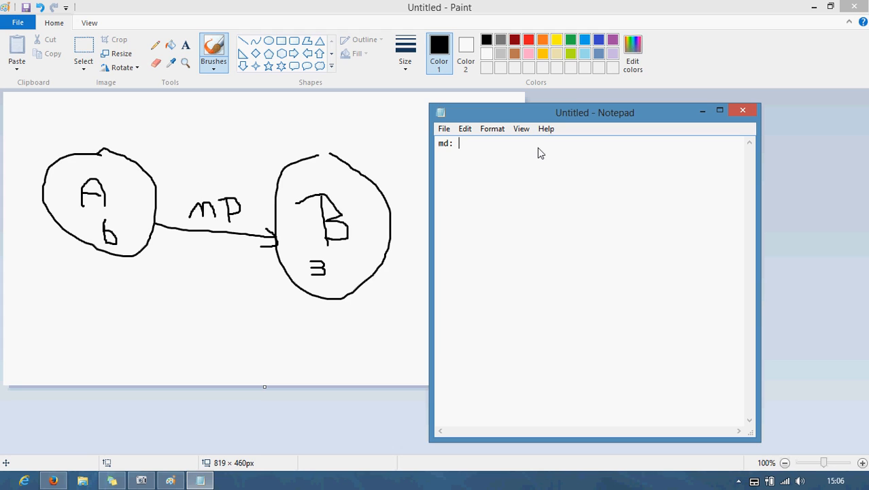
text(we are)
key(BackSpace)
key(BackSpace)
key(BackSpace)
key(BackSpace)
key(BackSpace)
key(BackSpace)
key(BackSpace)
text(in the time of MD creation)
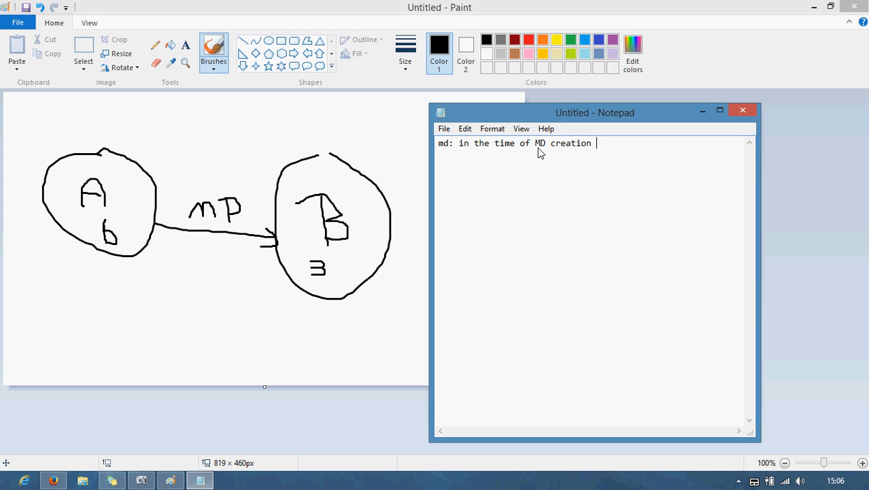
text( chaild does not containd)
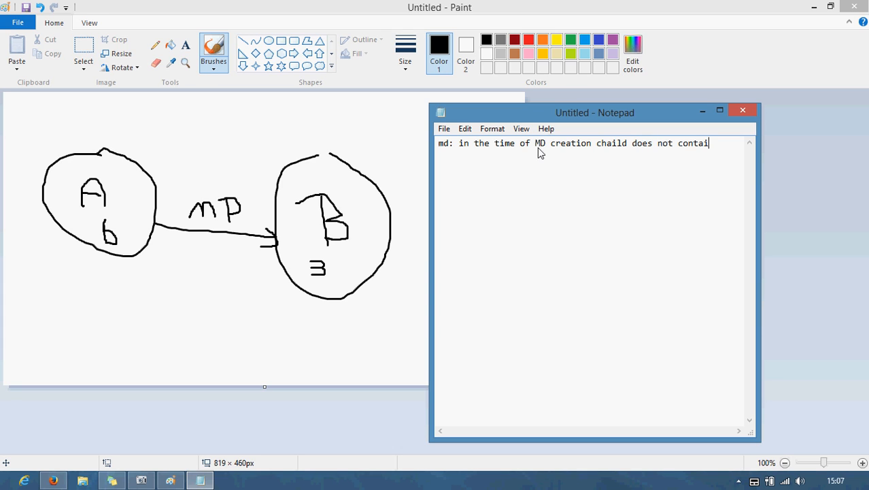
key(BackSpace)
text(s any record)
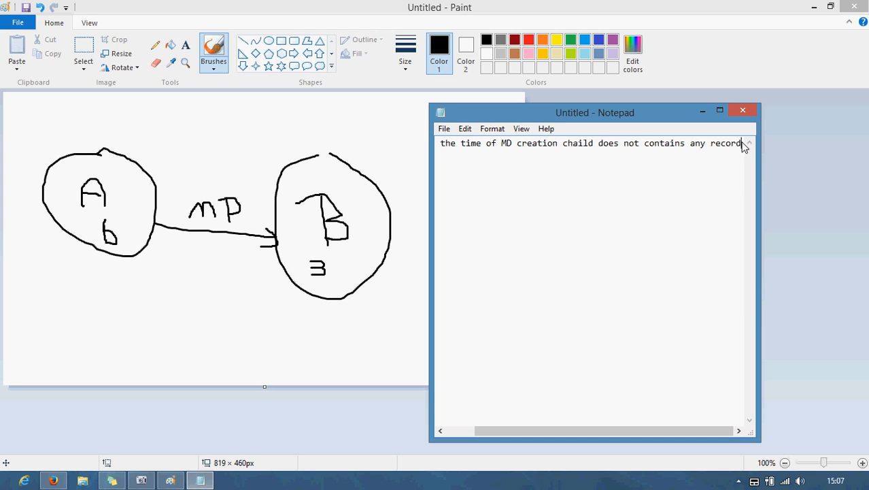
click(707, 111)
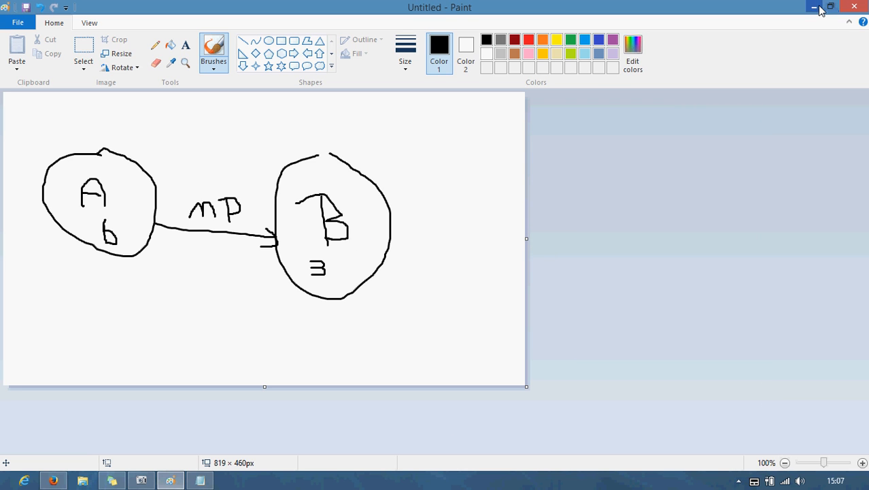
click(814, 7)
Step: In Firefox, load the Salesforce login page and sign in with the account username and password
click(53, 480)
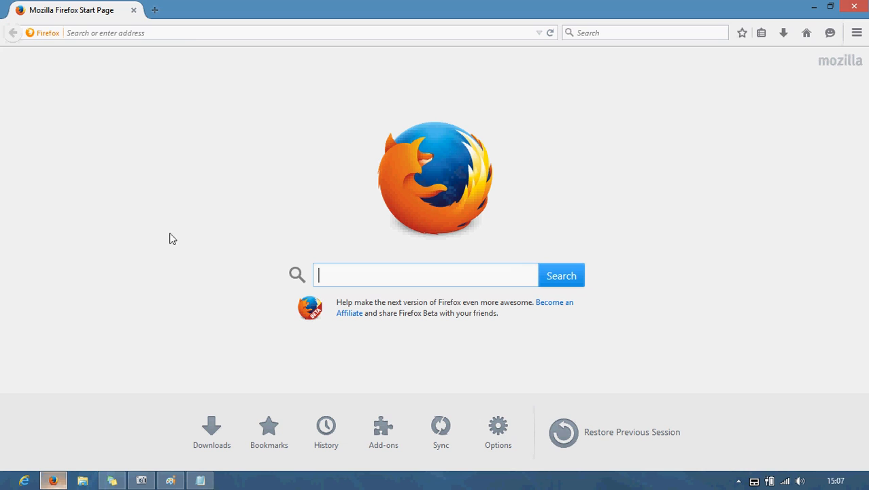
click(179, 38)
text(login.salesforce.com/)
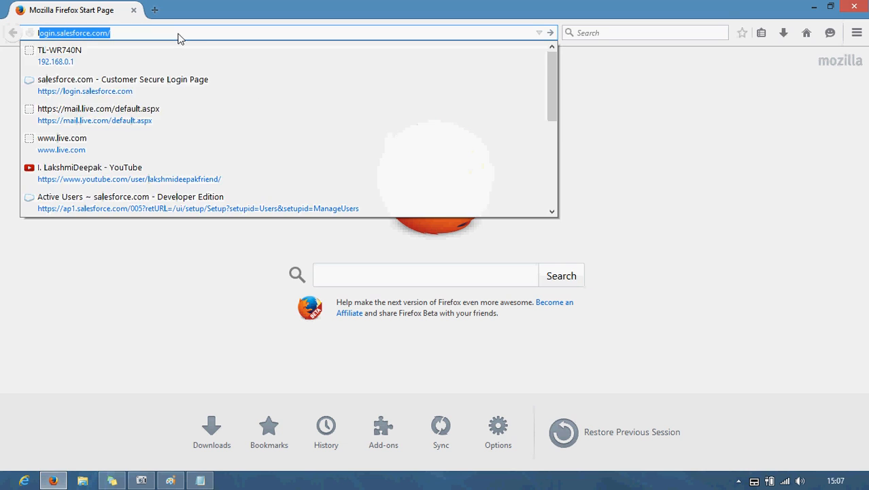
key(Return)
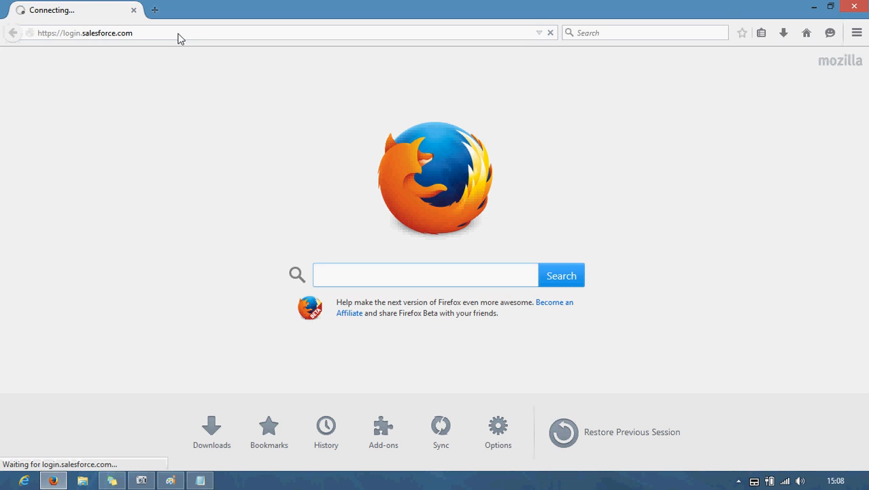
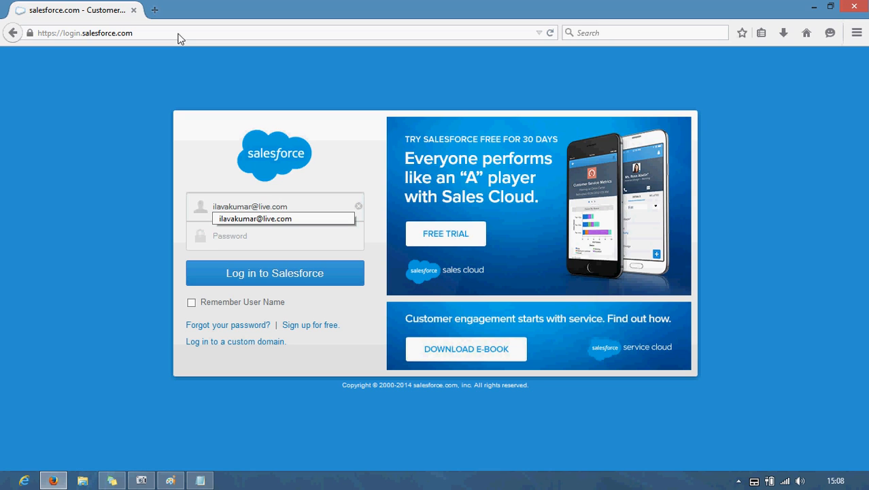
key(Tab)
text(***********)
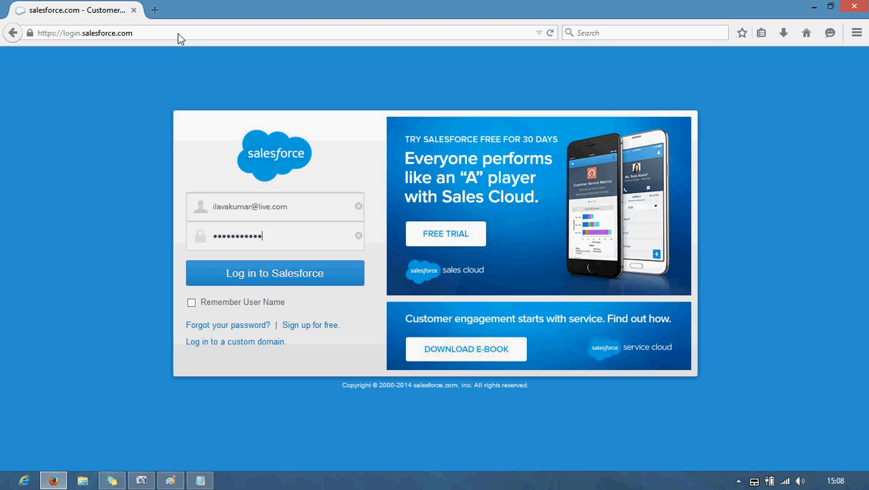
key(Return)
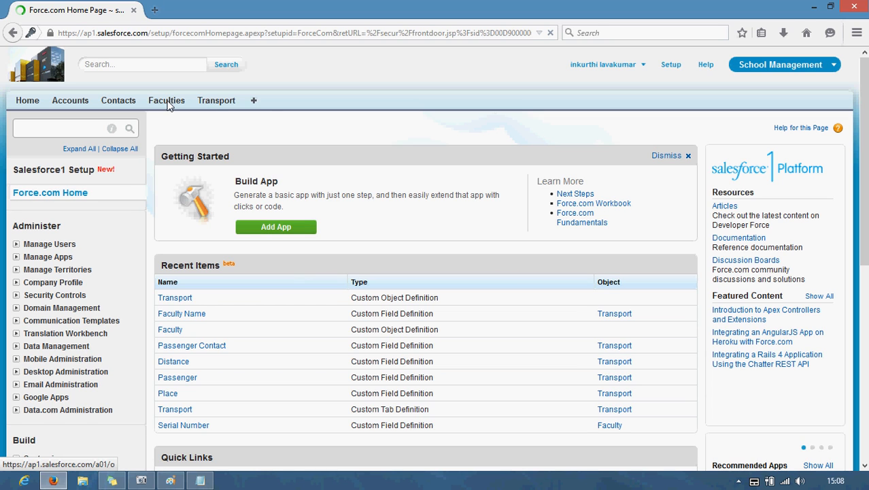
Step: Go to Setup > Create > Objects and start a New Custom Object
click(218, 102)
scroll(135, 222, down, 5)
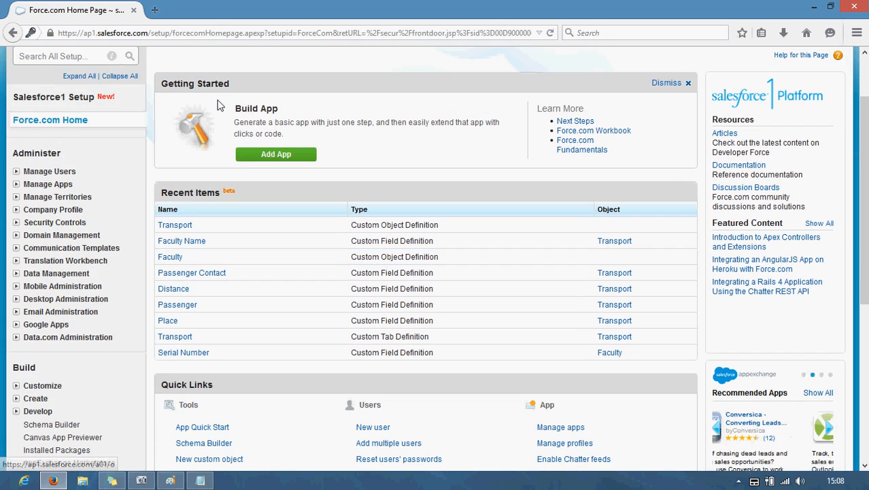
scroll(135, 222, down, 1)
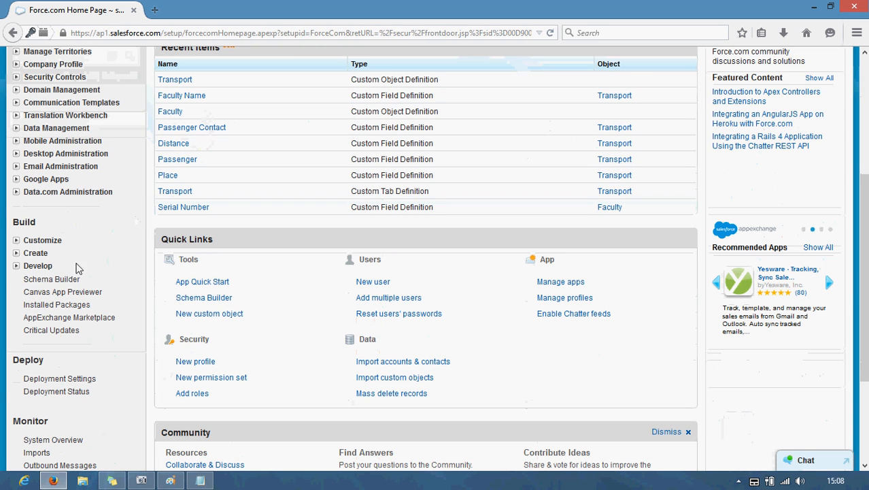
click(33, 256)
scroll(132, 166, down, 6)
scroll(132, 167, up, 5)
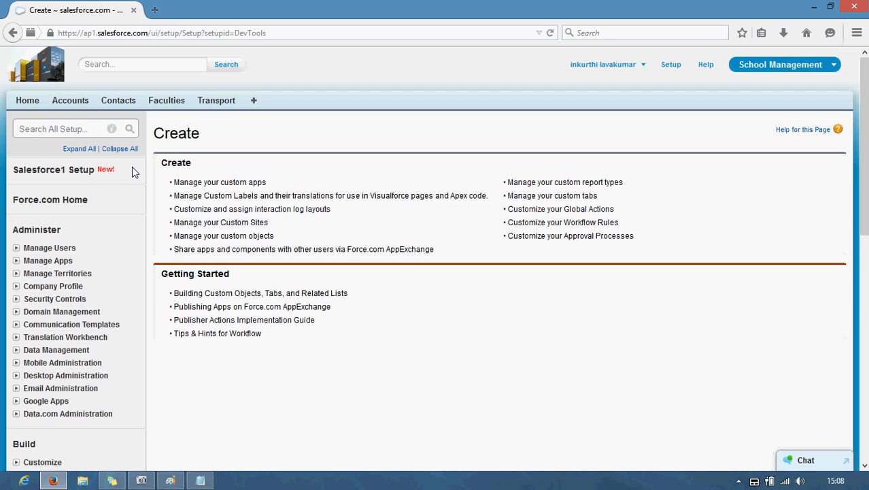
scroll(196, 205, down, 4)
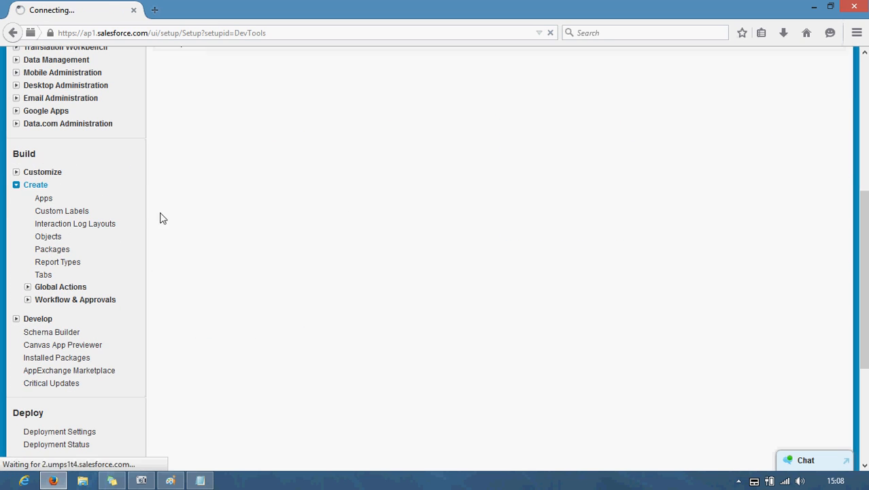
click(51, 238)
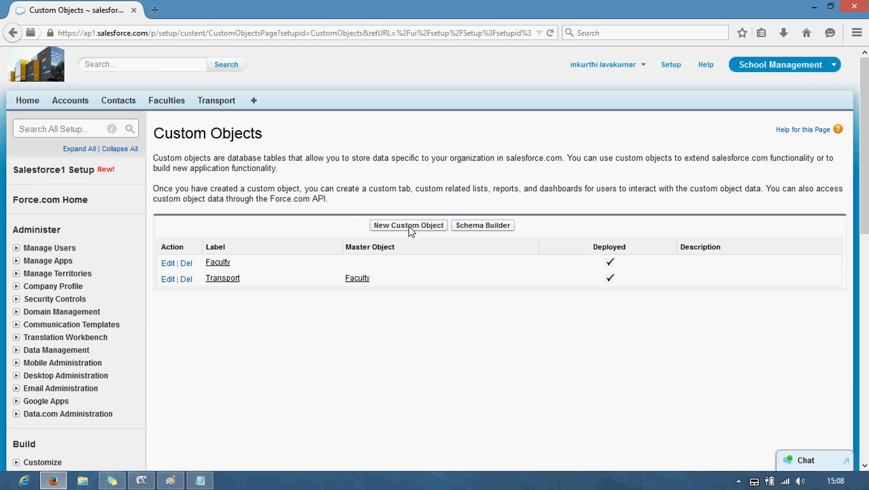
click(409, 227)
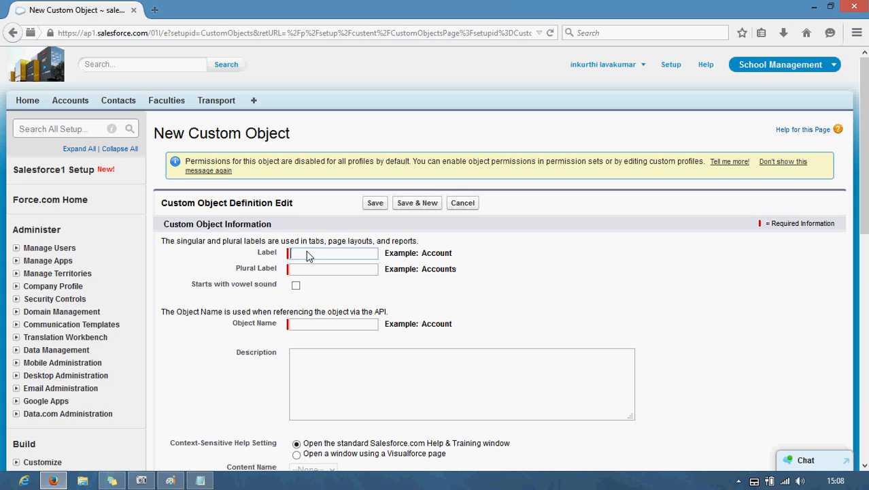
Step: Set the object label to Complaint, plural label Complaints, and object name Complaint
text(ompa)
key(Tab)
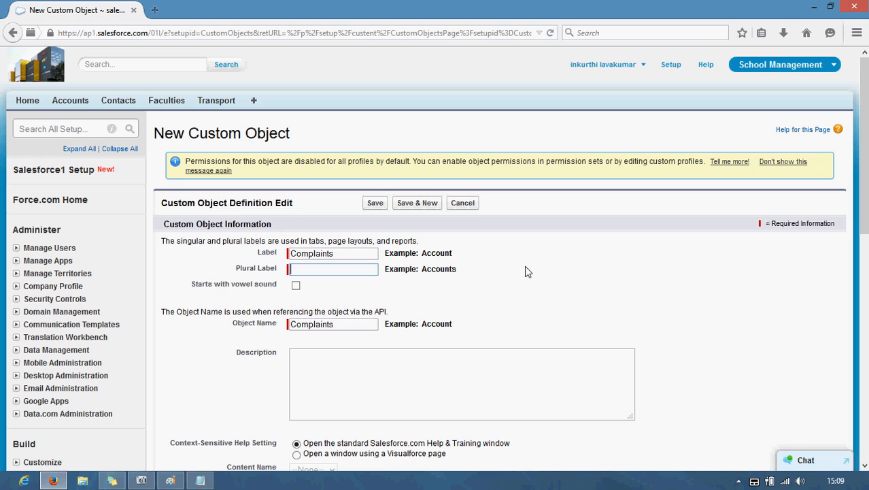
click(335, 254)
key(BackSpace)
key(Tab)
double_click(362, 326)
key(ctrl+c)
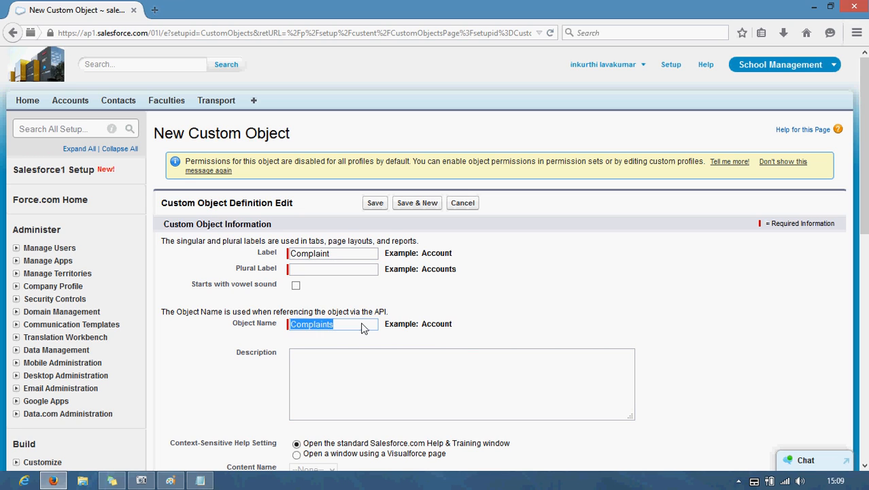
click(322, 268)
key(ctrl+v)
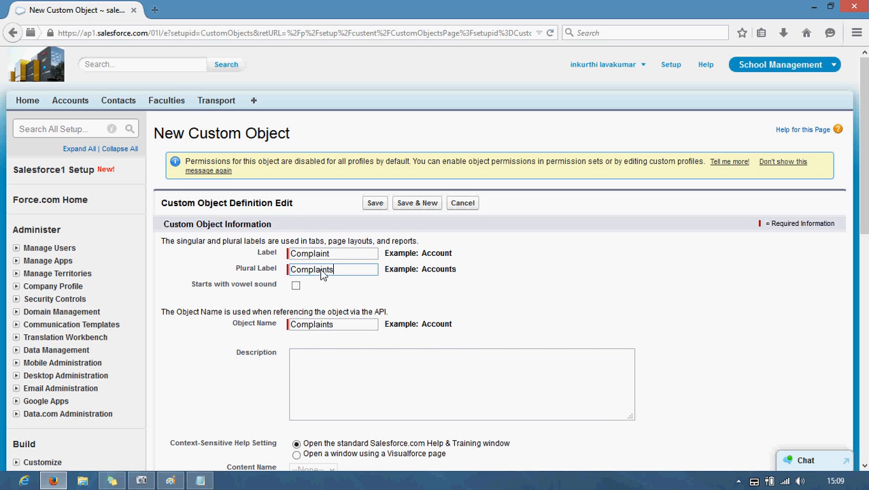
double_click(343, 324)
click(342, 325)
Step: Enable reports, activities, notes and attachments, and the tab wizard, then save the Complaint object
scroll(343, 324, down, 2)
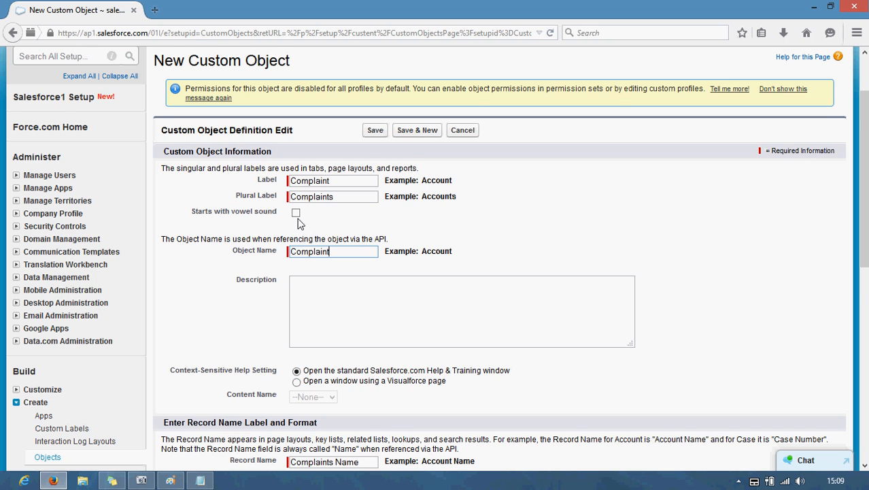
scroll(300, 223, down, 2)
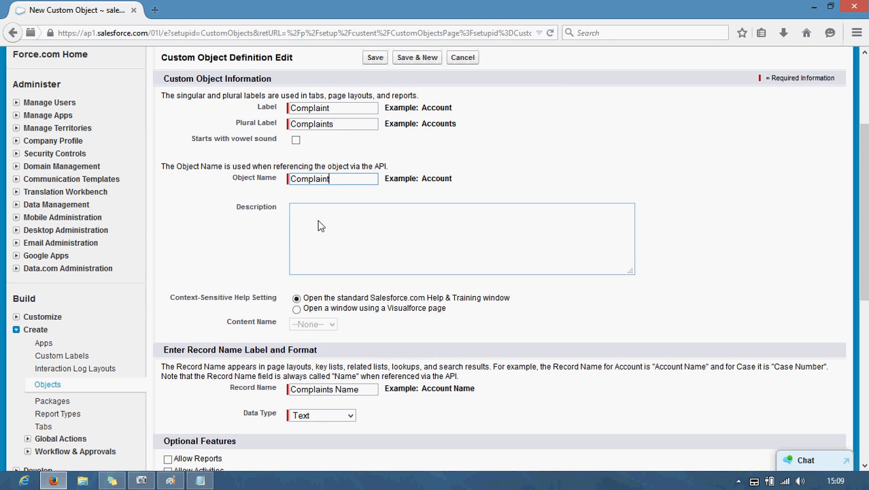
scroll(321, 226, down, 2)
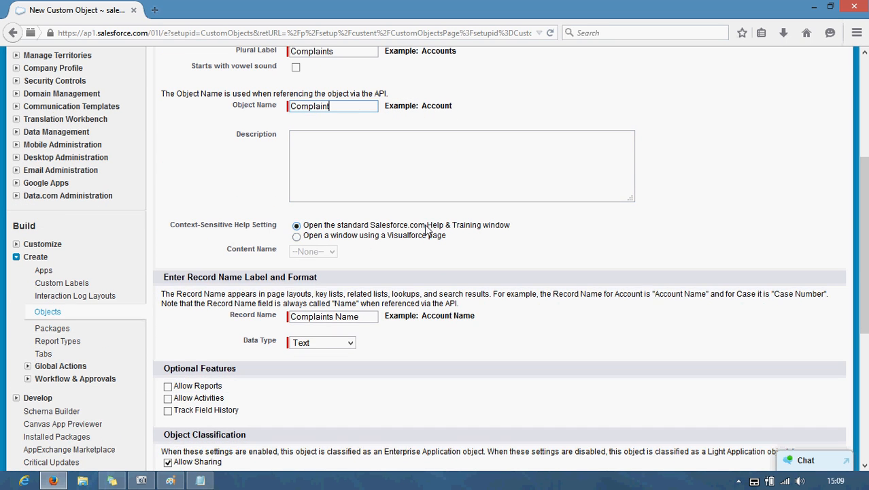
scroll(340, 255, down, 2)
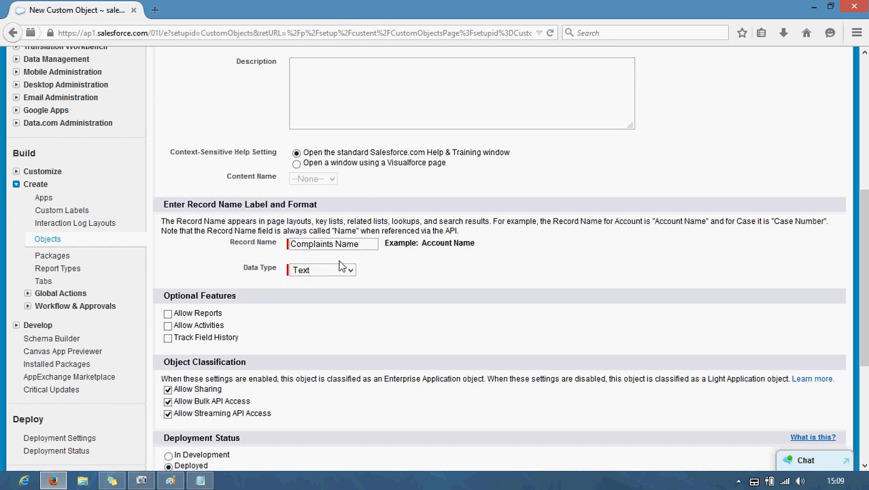
scroll(207, 272, down, 2)
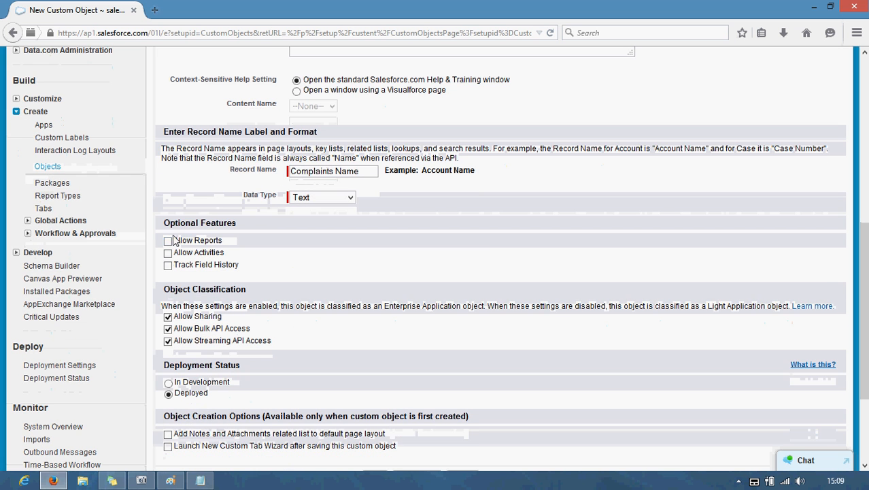
click(168, 241)
click(168, 252)
scroll(292, 265, down, 4)
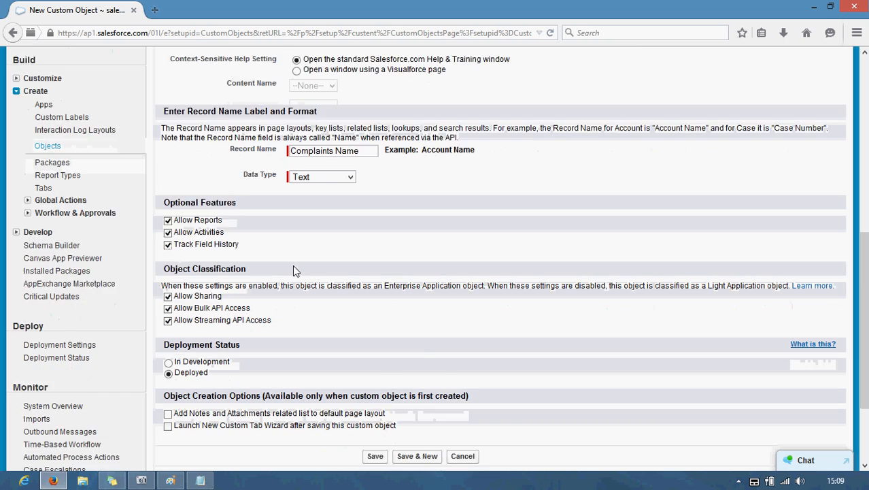
click(168, 302)
click(168, 314)
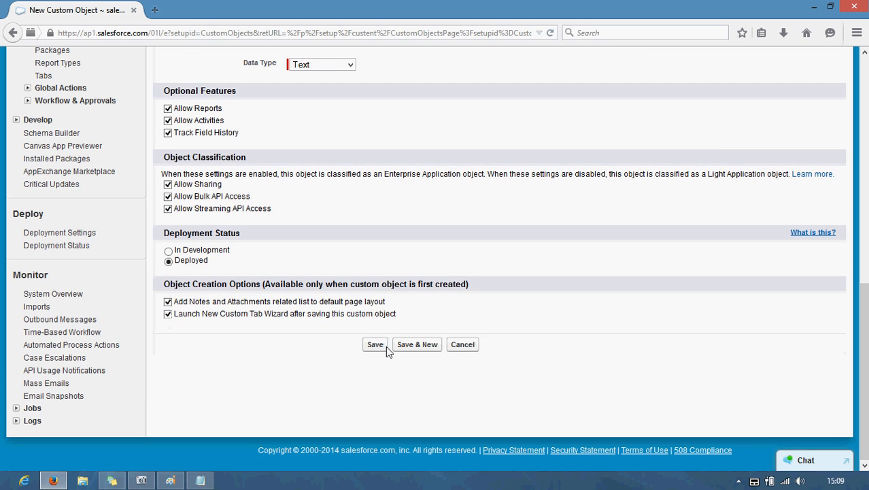
click(376, 344)
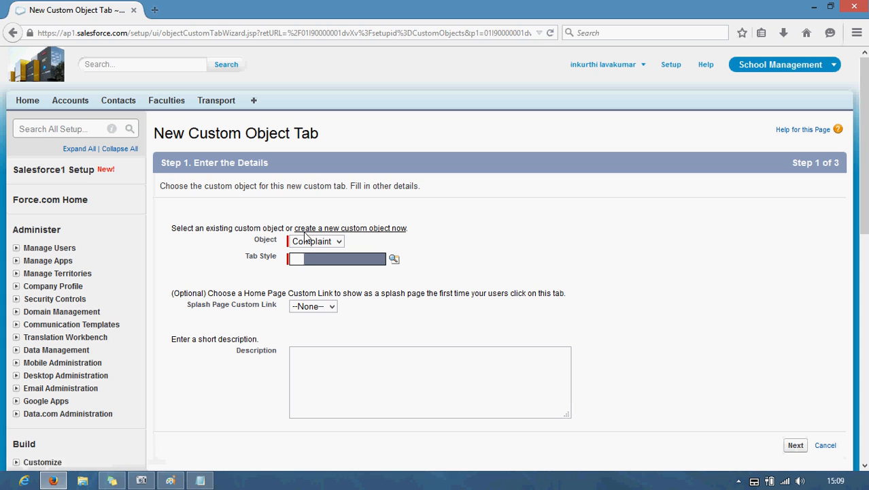
Step: Create a Box-style Complaints tab in School and College Management only, then view the Complaints home page
click(312, 260)
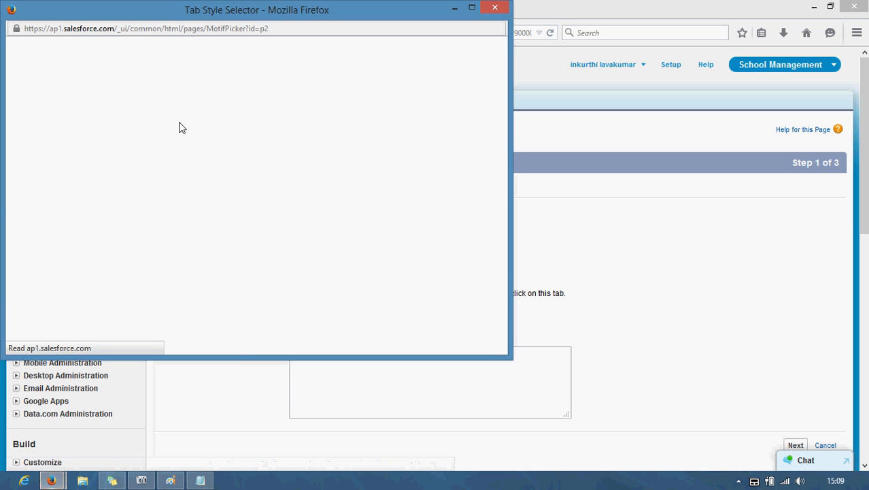
click(311, 121)
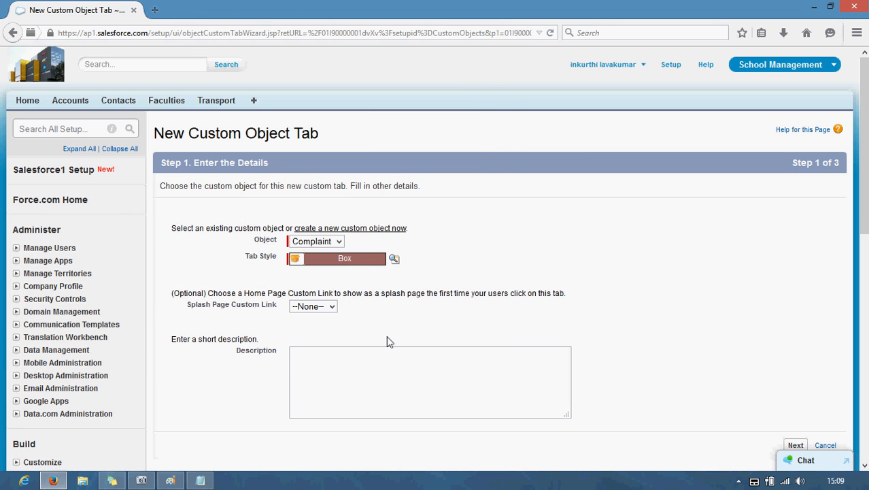
scroll(809, 297, down, 5)
click(796, 227)
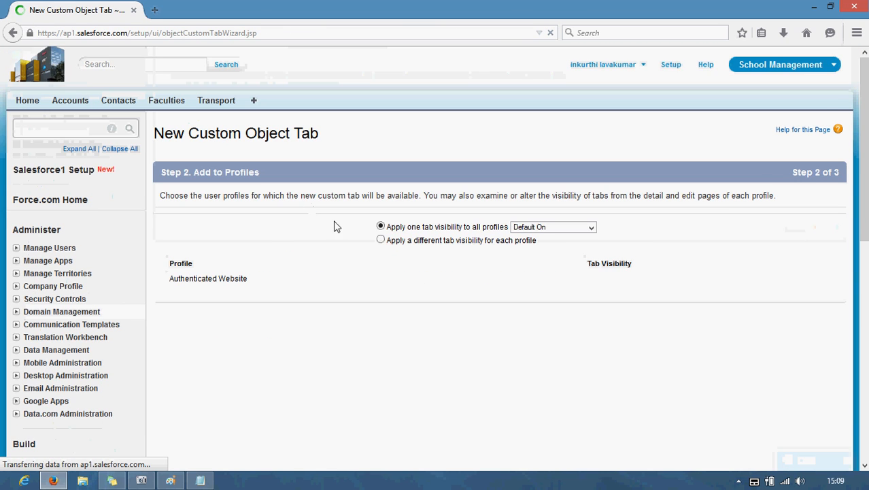
scroll(755, 202, down, 10)
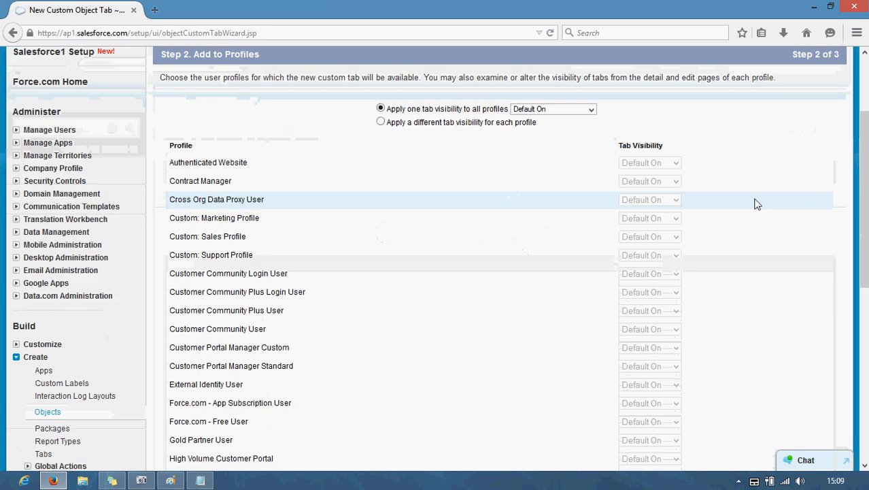
click(796, 400)
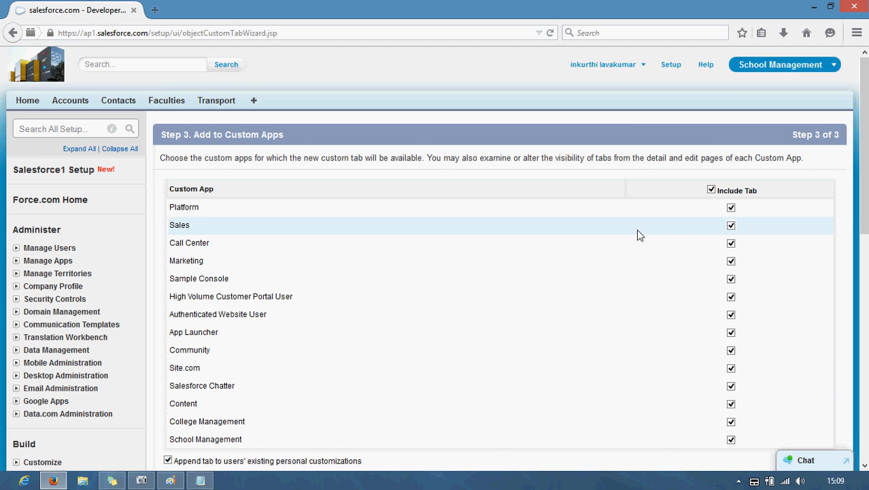
scroll(639, 234, down, 2)
click(711, 117)
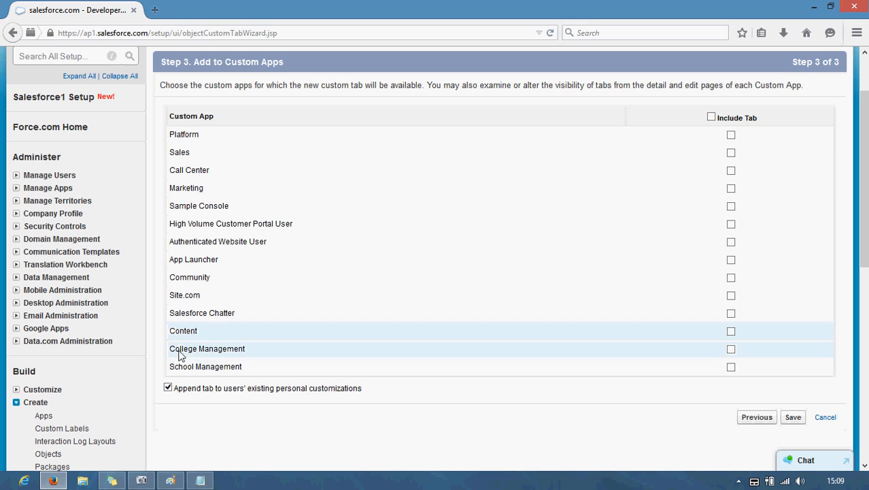
click(732, 367)
click(731, 348)
click(792, 417)
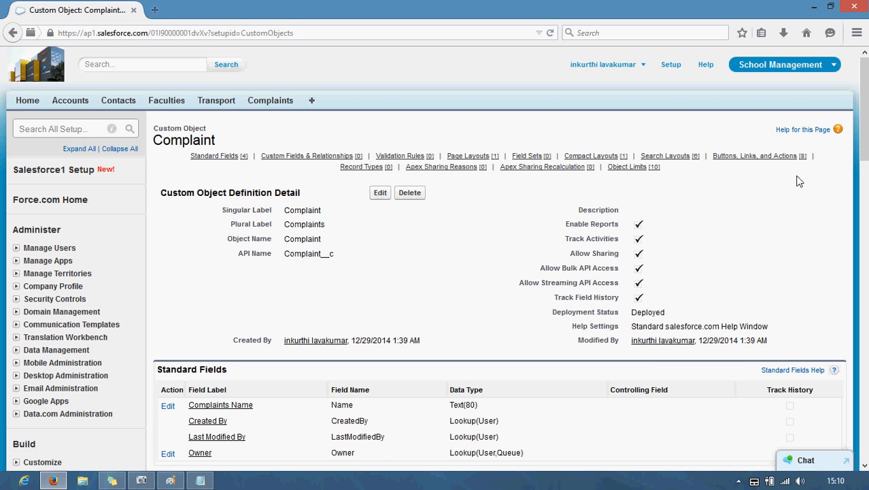
click(258, 103)
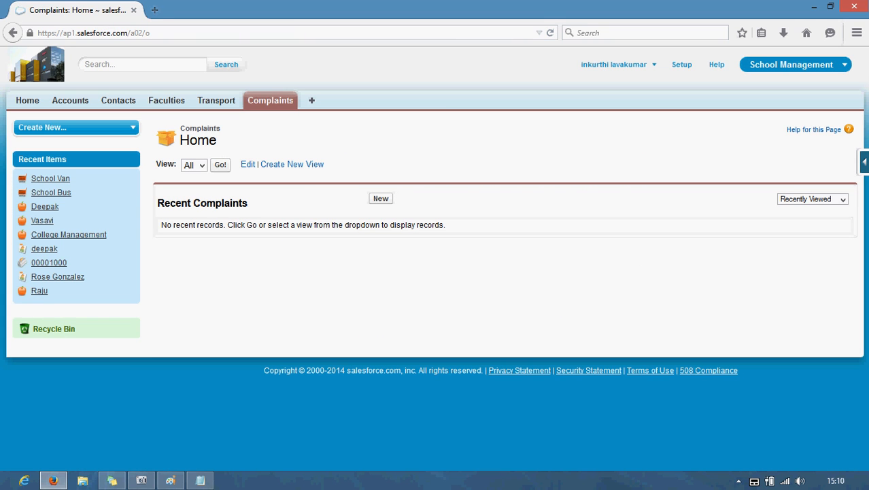
Step: From the Complaint object's fields list, start a new custom field with the Text data type
click(864, 162)
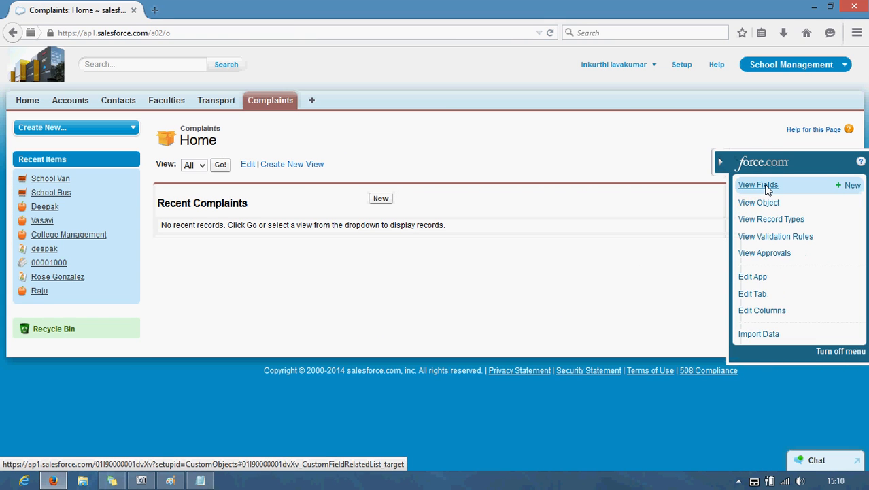
click(758, 185)
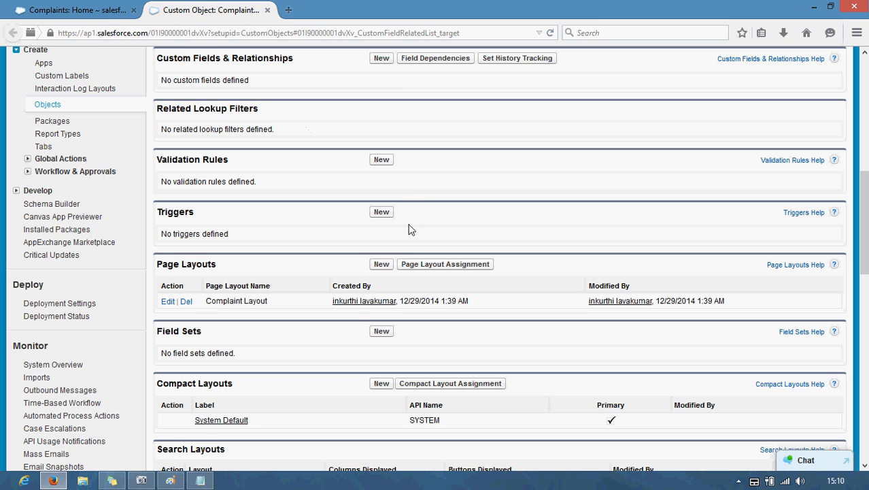
click(381, 59)
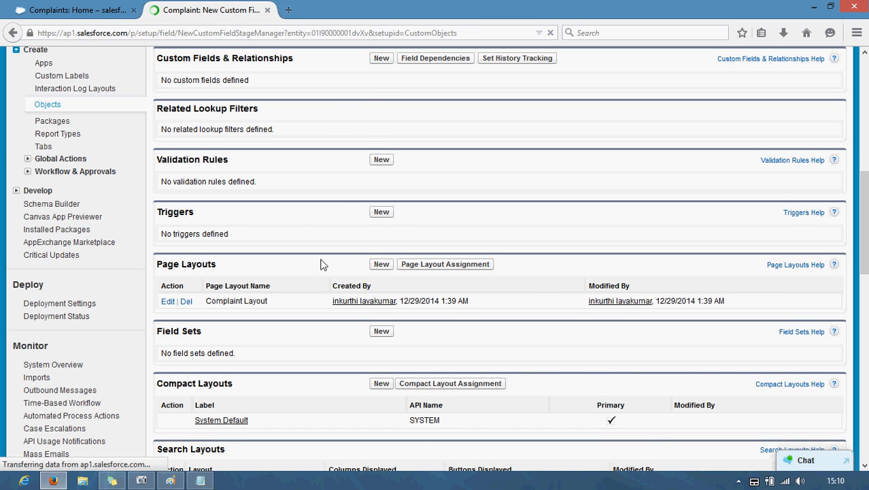
scroll(200, 308, down, 5)
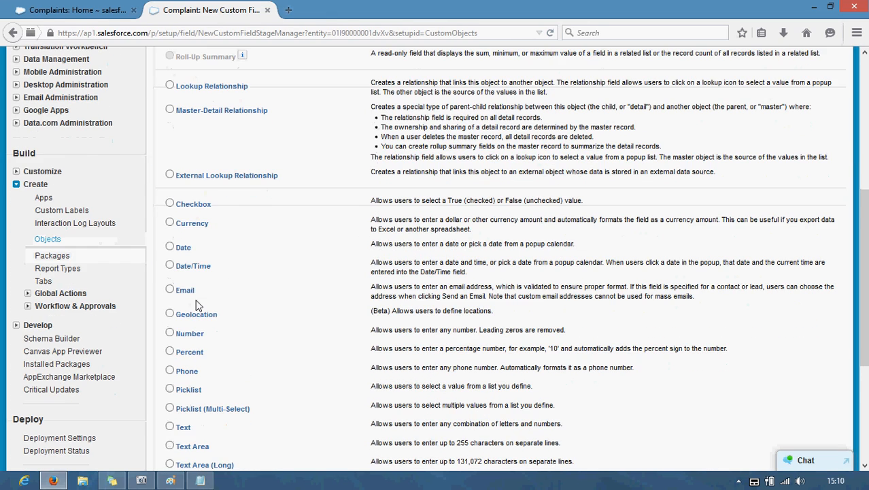
scroll(195, 306, down, 1)
click(171, 281)
click(789, 409)
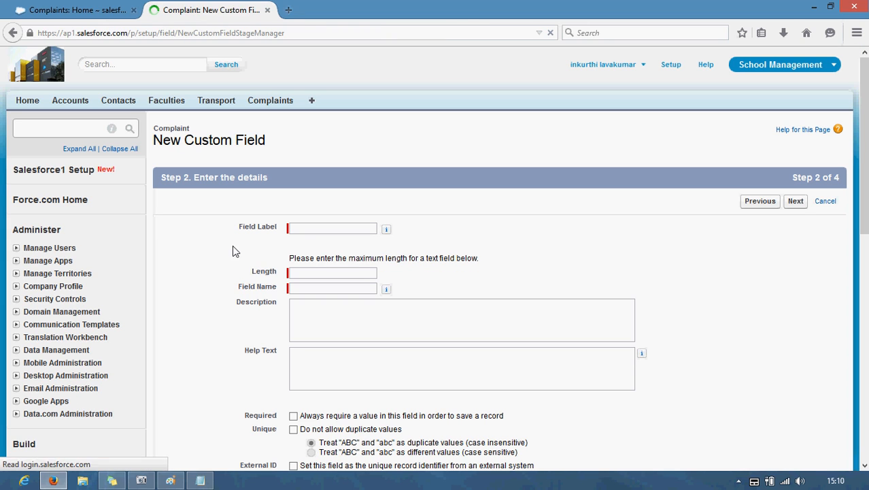
Step: Create the Text field 'Issue on' with length 20 and add it to the Complaint Layout
click(307, 231)
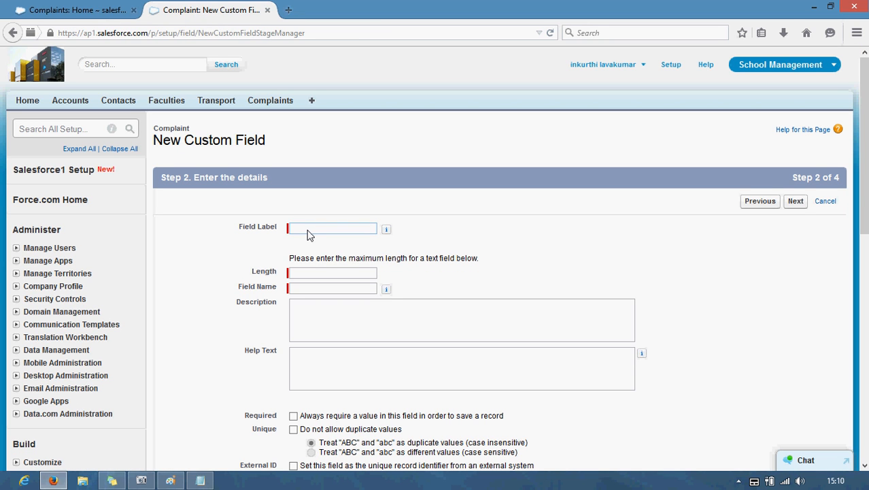
text(Issue on)
click(310, 272)
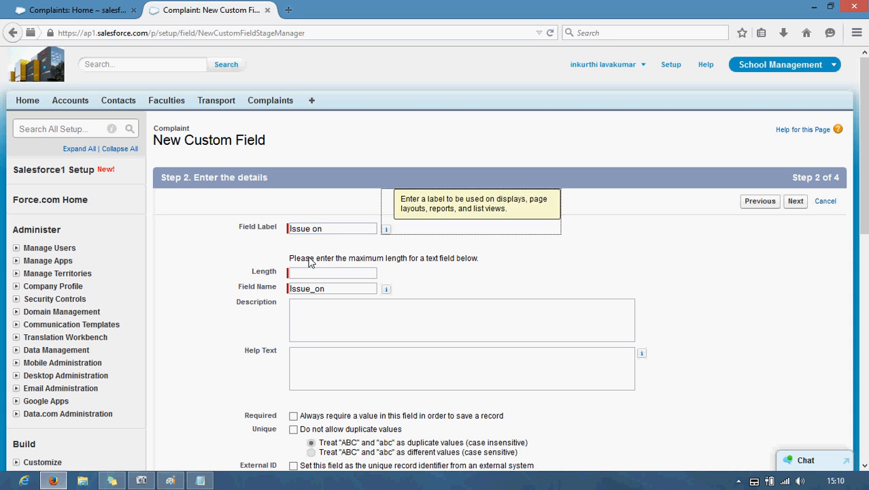
text(20)
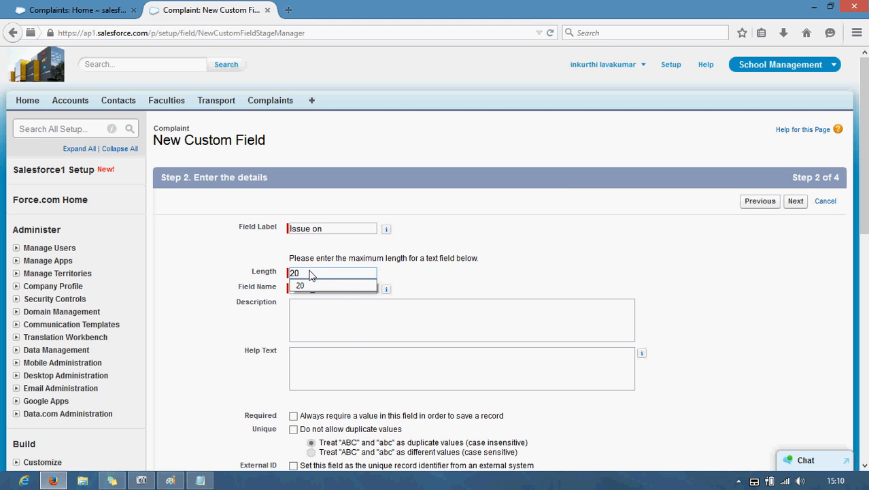
click(229, 336)
scroll(334, 388, down, 2)
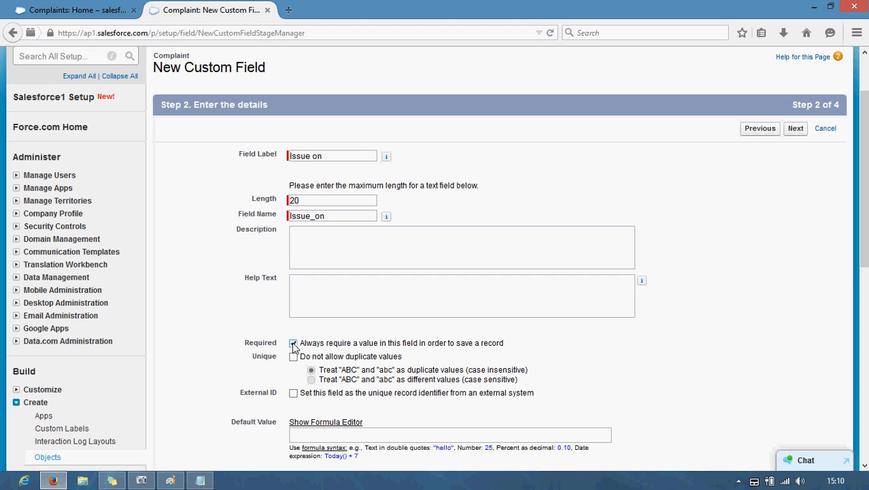
scroll(293, 347, down, 2)
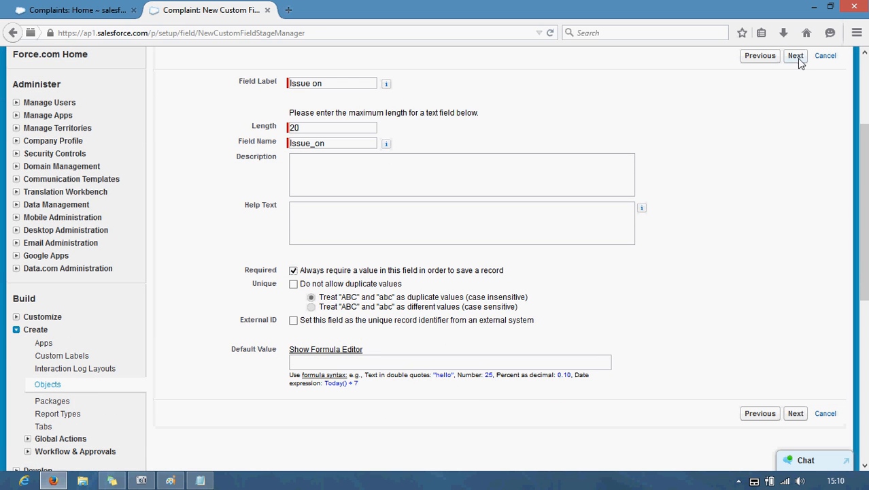
click(797, 58)
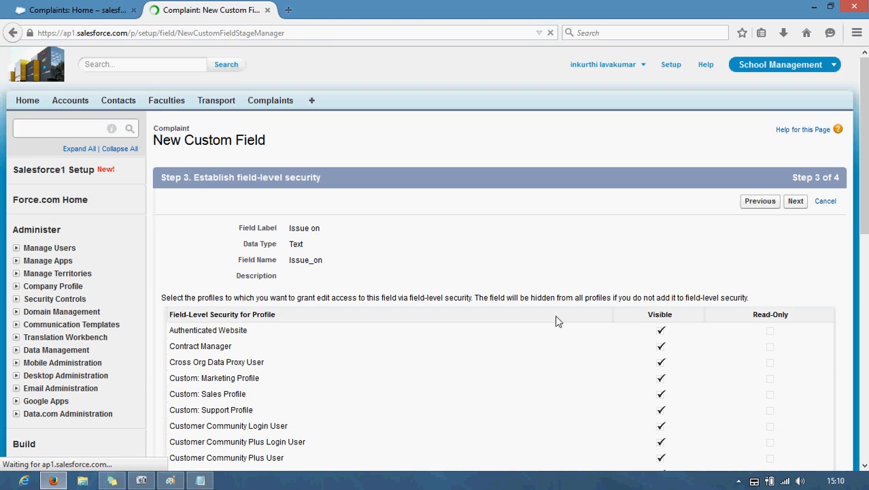
click(795, 201)
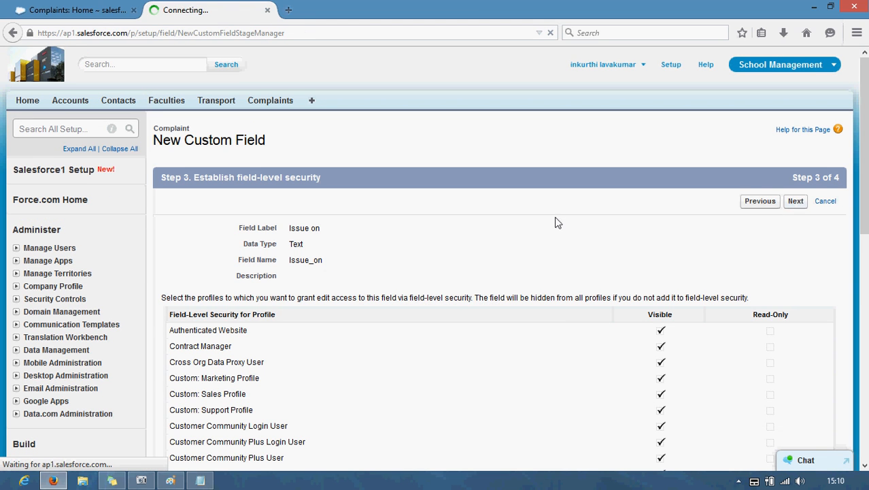
click(791, 202)
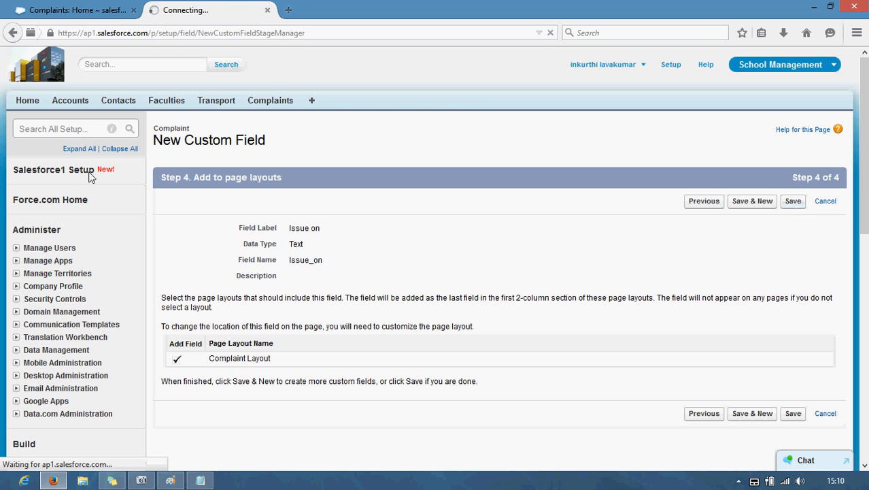
scroll(53, 345, down, 5)
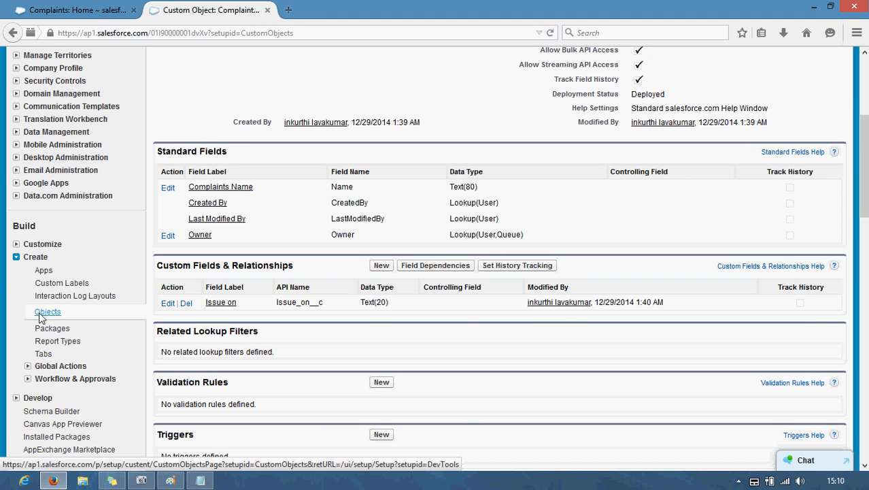
scroll(42, 318, up, 5)
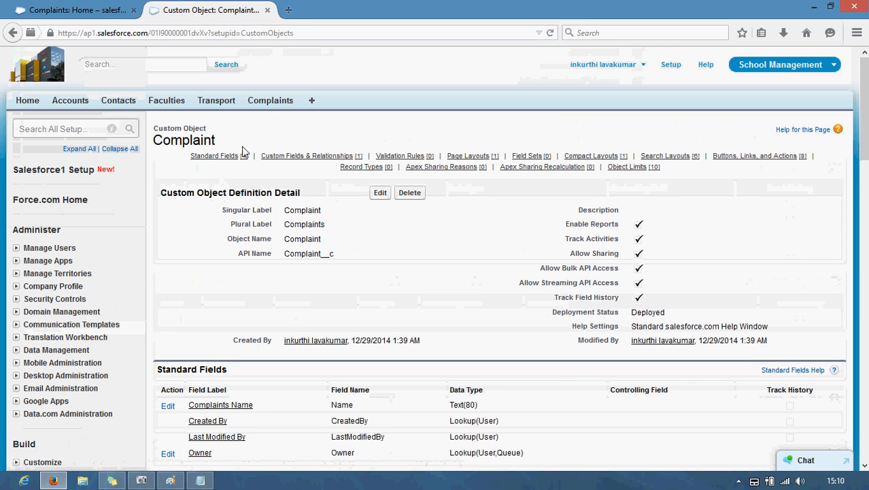
Step: Save a new Complaint record with a person's name and Issue on 'explains giid'
click(267, 102)
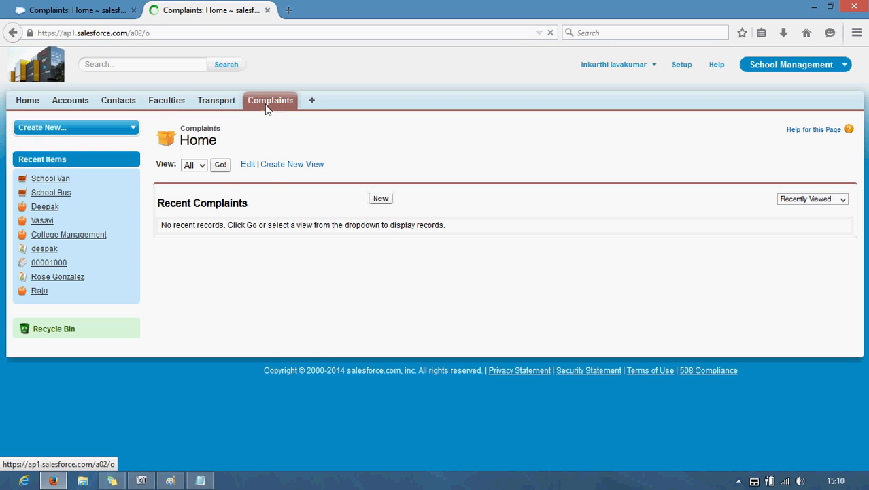
click(382, 200)
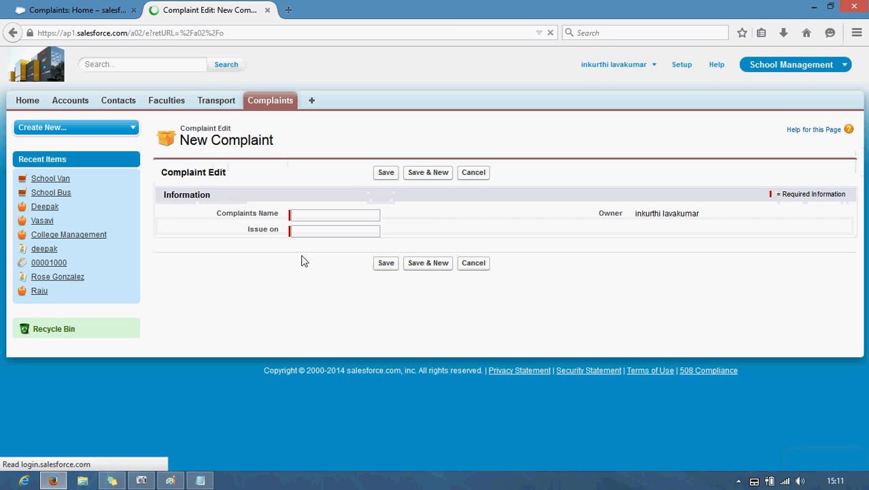
click(314, 217)
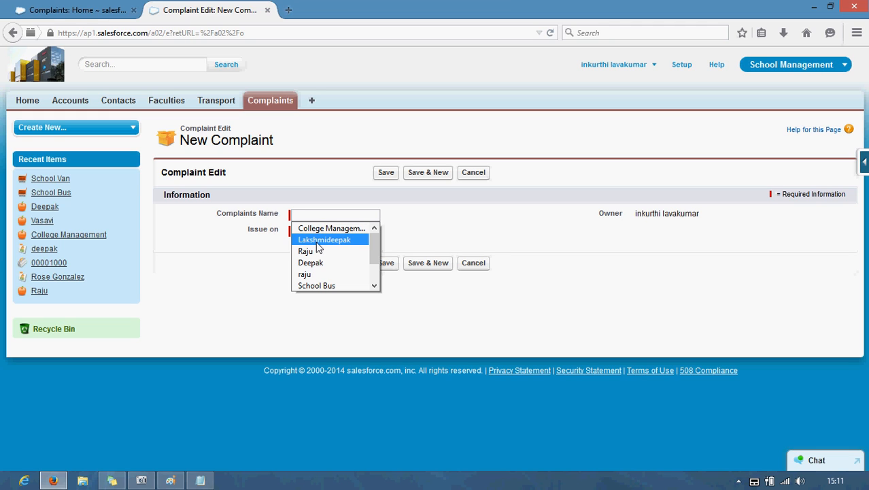
click(317, 241)
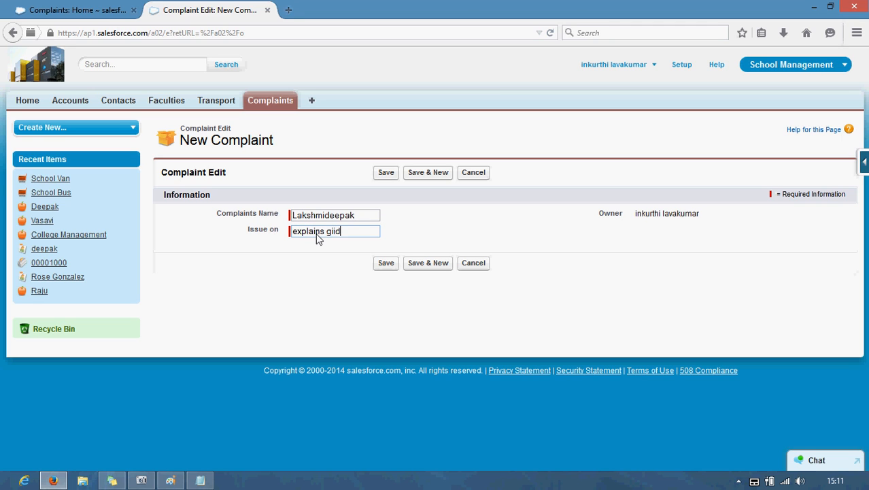
click(394, 265)
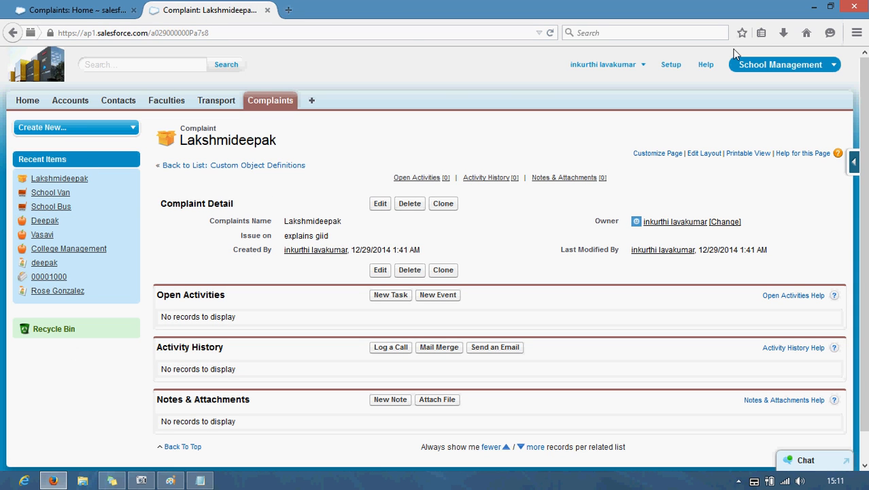
click(671, 64)
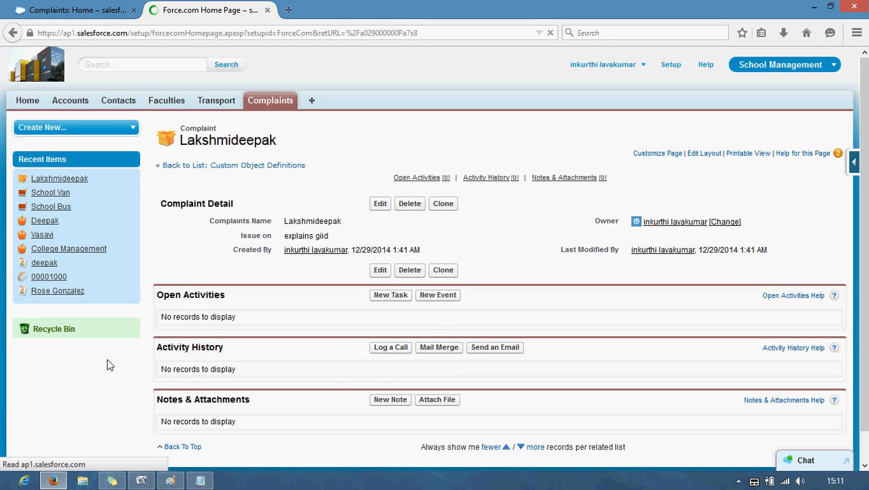
Step: Open Setup > Create > Objects to list the Complaint, Faculty and Transport custom objects
scroll(45, 357, down, 5)
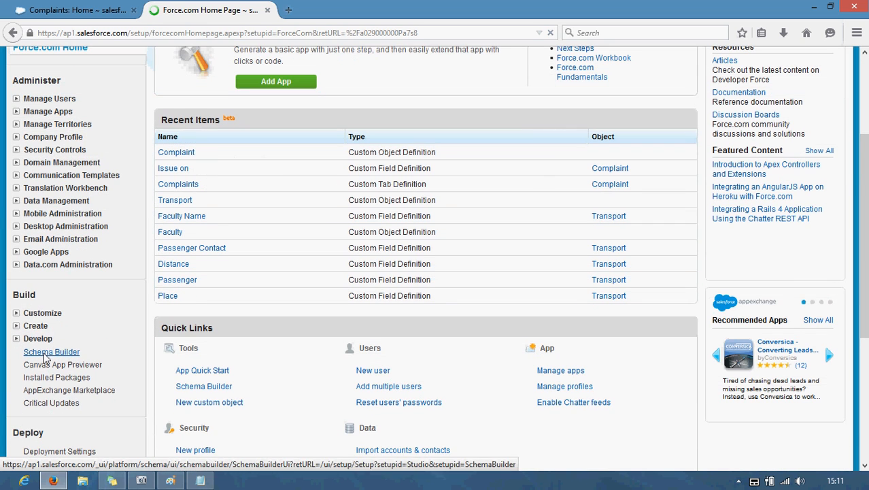
click(39, 328)
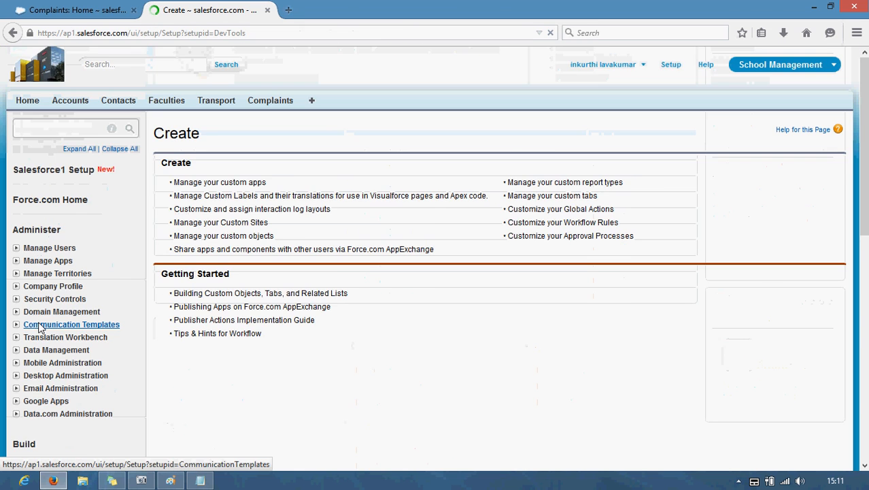
scroll(46, 321, down, 5)
click(47, 165)
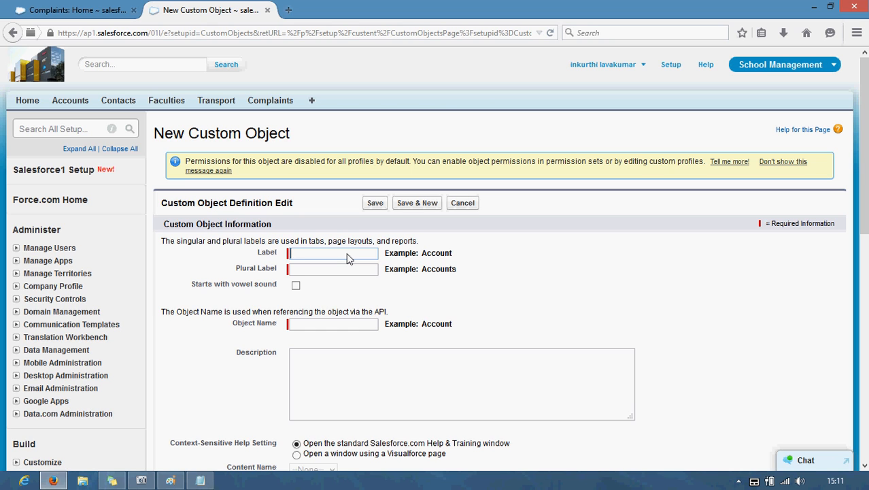
Step: Enter mangement as the new custom object's label and plural label
scroll(340, 231, down, 3)
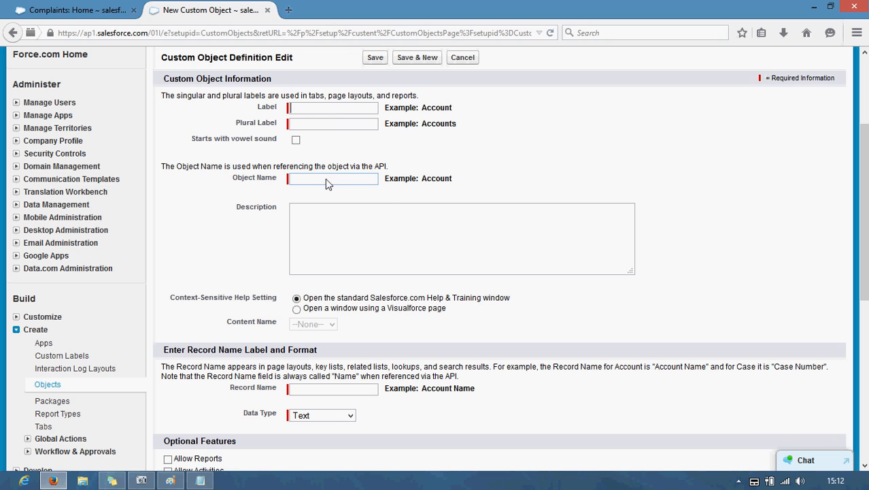
key(shift)
key(shift)
key(shift)
key(shift)
key(shift)
click(326, 183)
text(Pri)
key(ctrl+a)
key(ctrl+c)
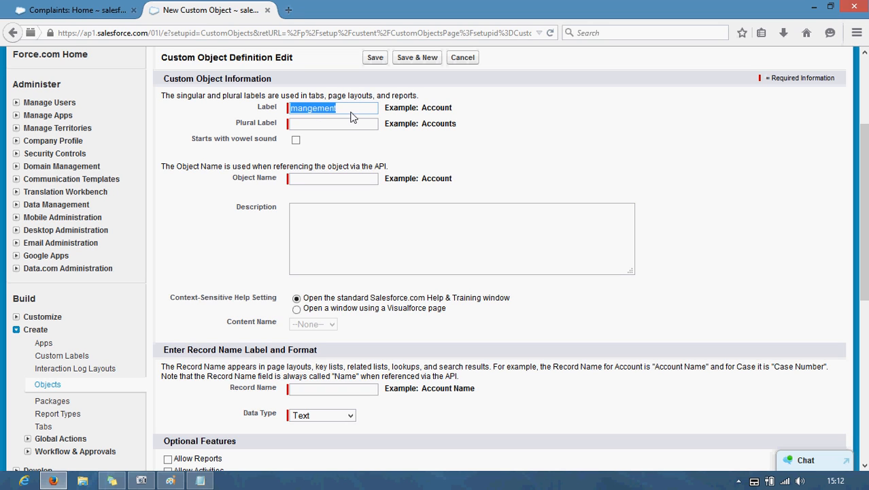
click(343, 125)
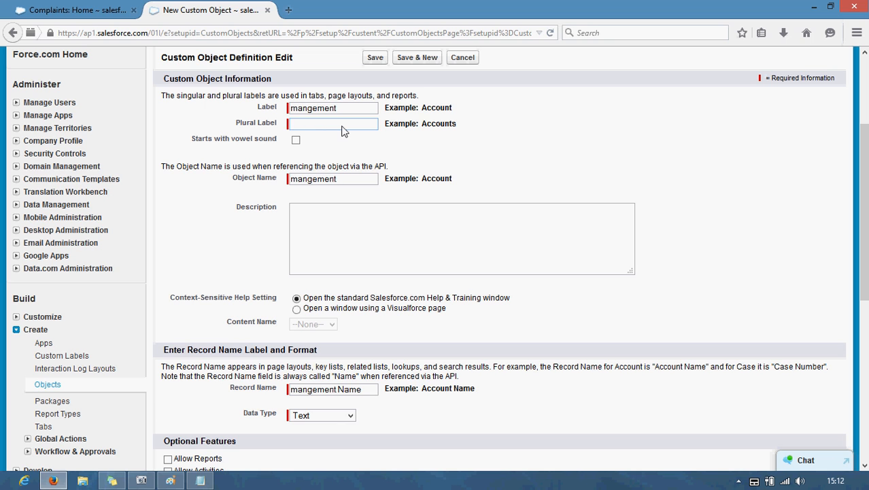
key(ctrl+v)
Step: Enable reports, activities, field history tracking and notes and attachments, then save the object
scroll(355, 207, down, 1)
scroll(355, 205, down, 5)
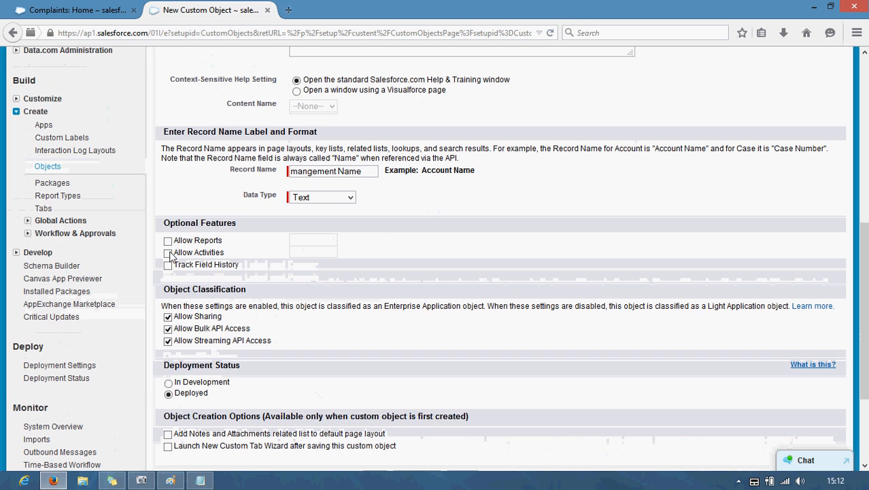
click(167, 240)
click(167, 252)
click(167, 264)
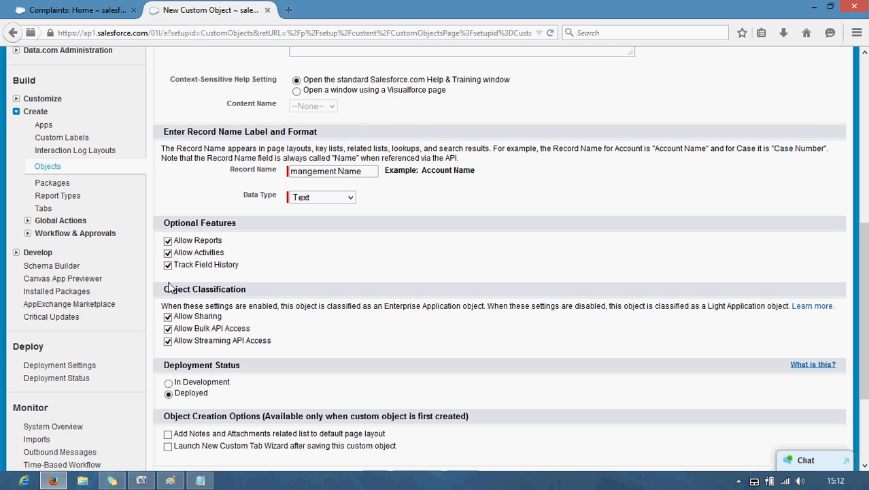
scroll(173, 299, down, 3)
click(168, 302)
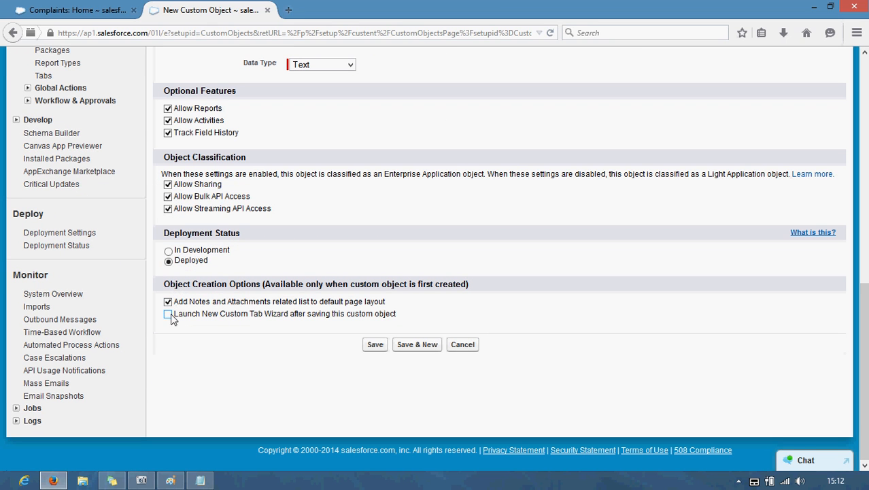
click(375, 345)
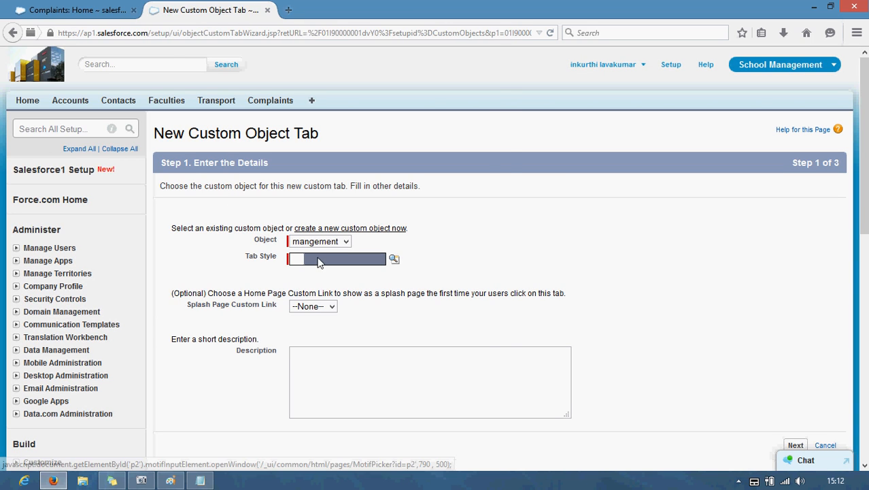
Step: Give the mangement tab the Bell style and keep it visible to all profiles
click(317, 257)
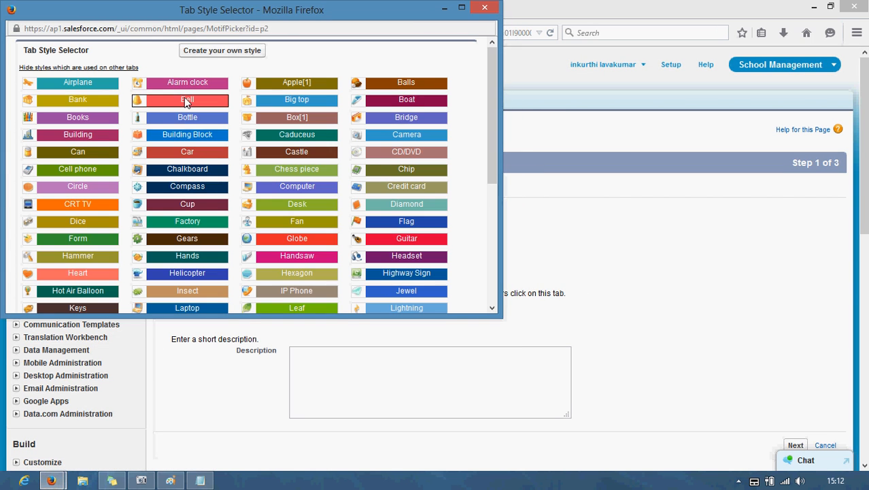
click(187, 99)
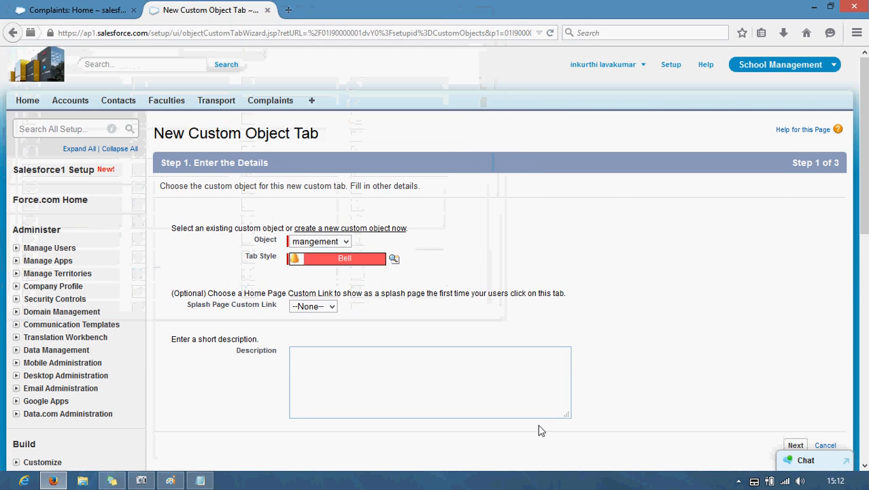
click(795, 445)
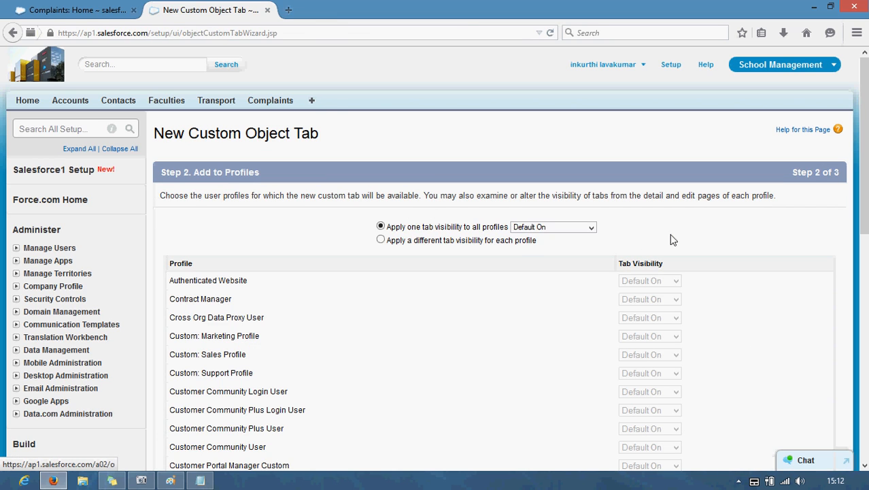
scroll(716, 216, down, 5)
scroll(802, 333, up, 5)
scroll(787, 247, down, 8)
click(795, 343)
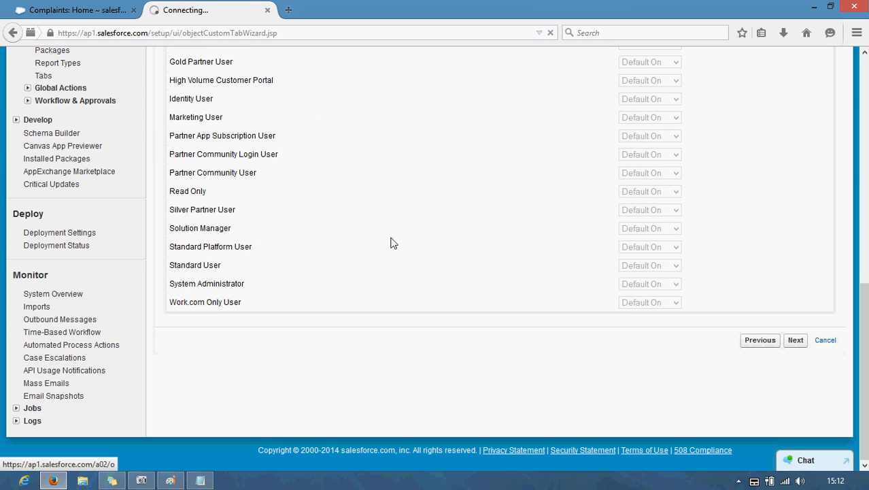
Step: Include the tab only in the College Management and School Management apps, then save
scroll(476, 206, down, 2)
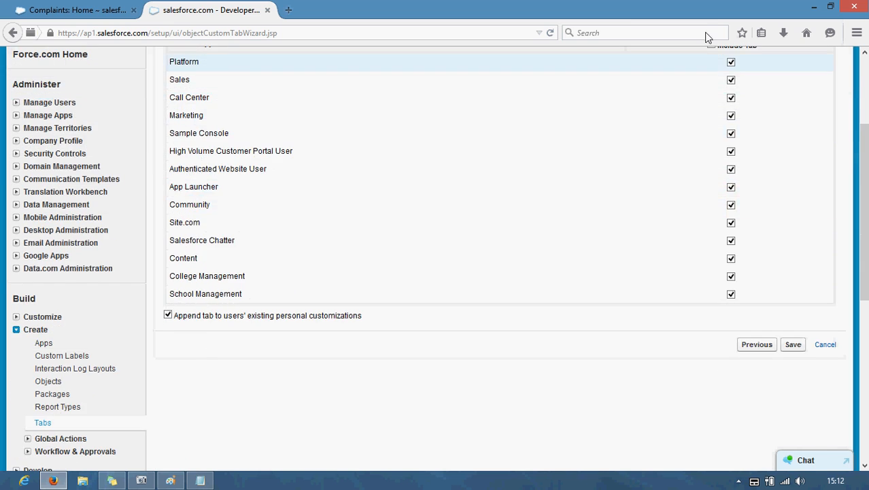
scroll(686, 224, up, 3)
click(711, 190)
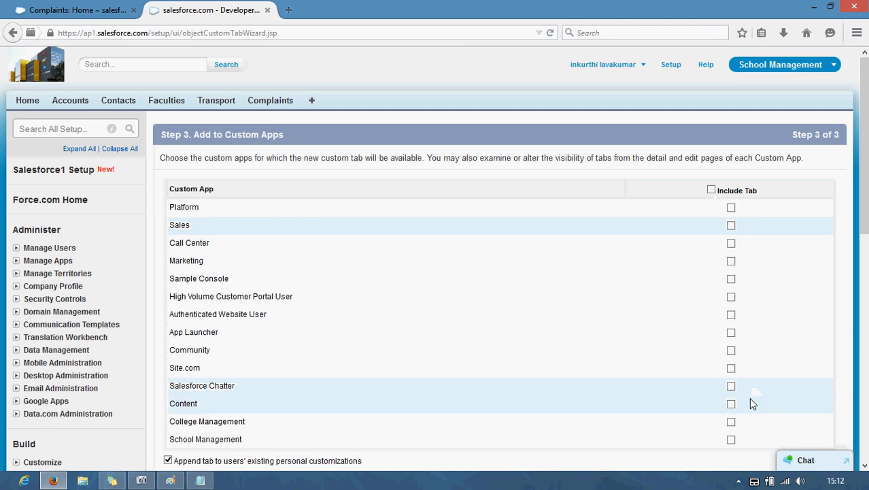
click(731, 439)
click(730, 421)
scroll(621, 372, down, 3)
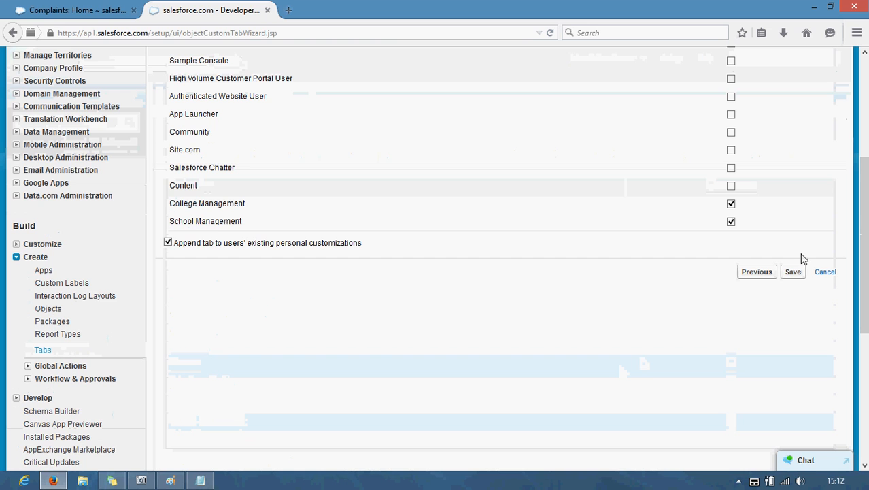
click(790, 274)
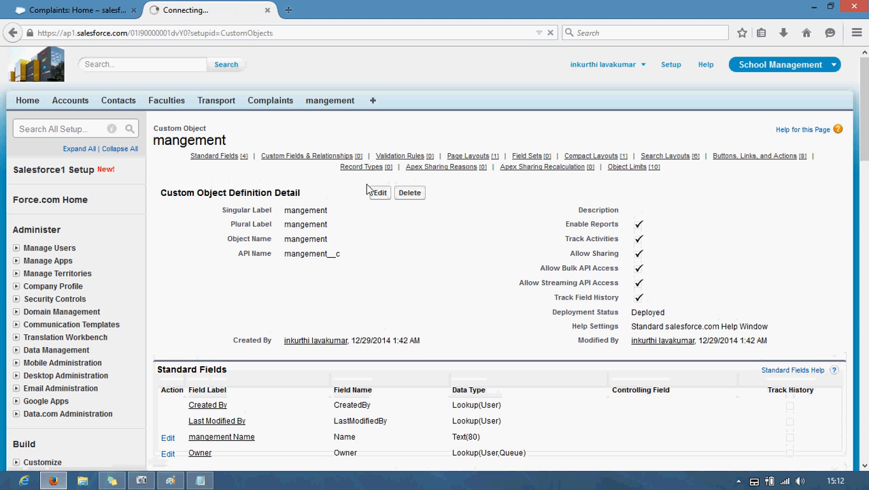
Step: From the mangement tab, open the object's field list through the force.com quick access menu
click(318, 101)
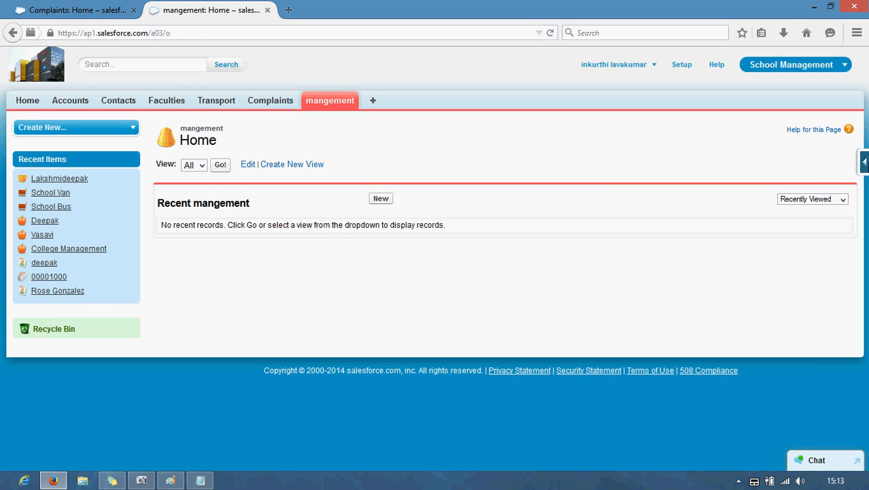
click(864, 163)
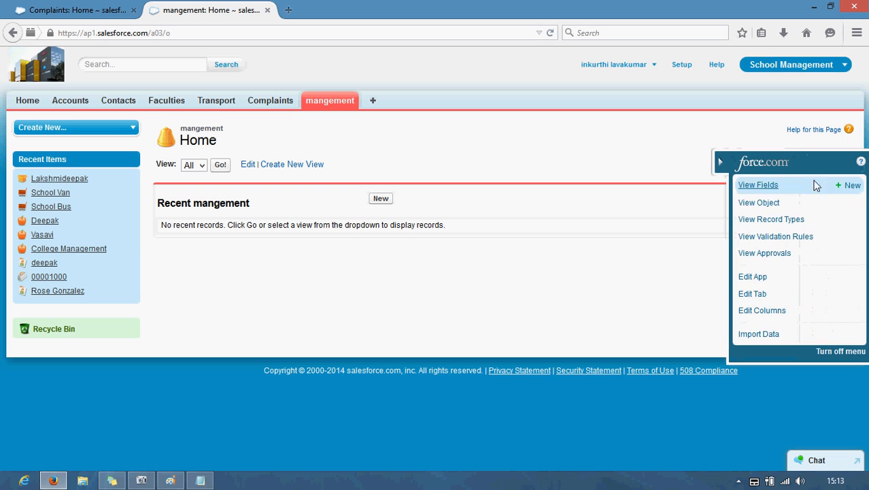
click(758, 185)
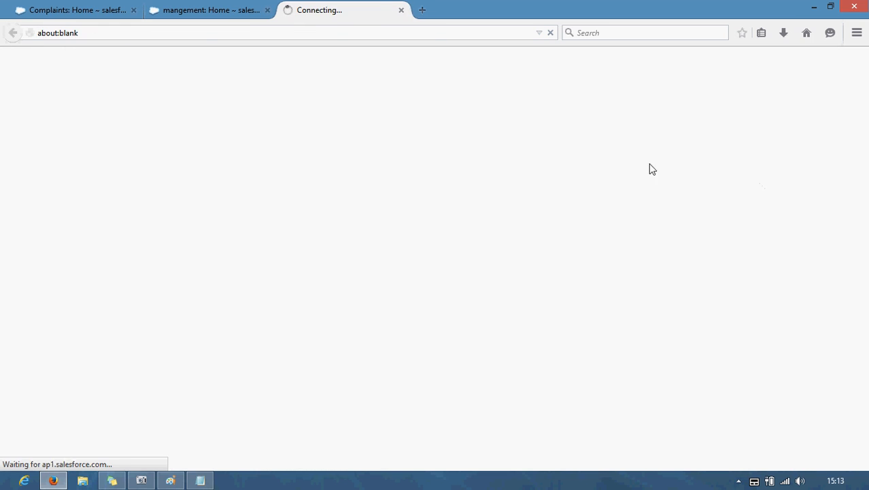
scroll(231, 200, down, 2)
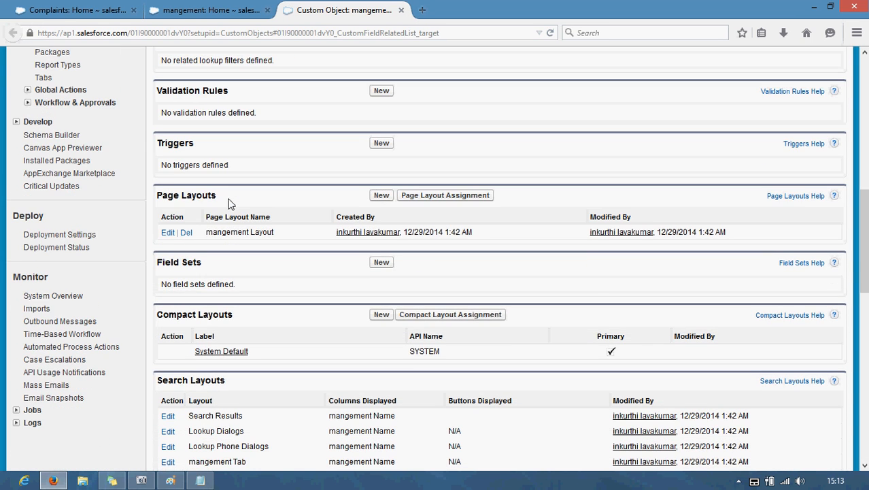
scroll(266, 147, up, 4)
Step: Start a new custom field on mangement and choose the Text data type
click(383, 132)
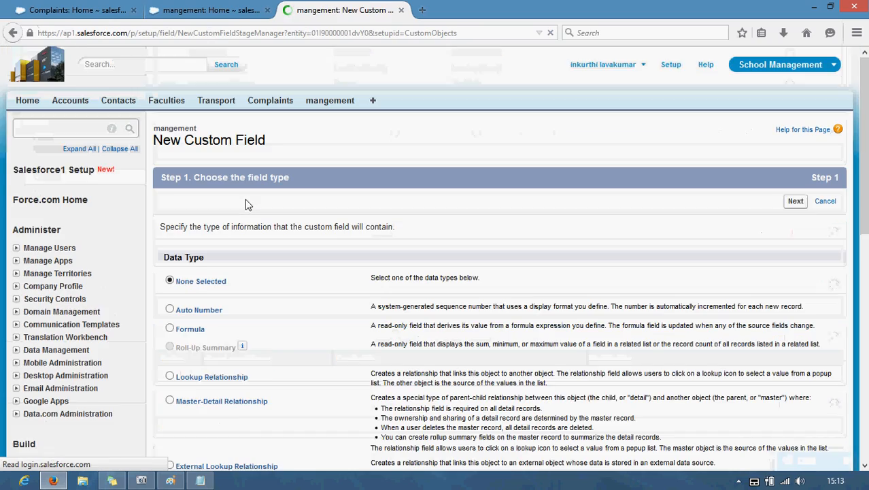
scroll(247, 204, down, 3)
scroll(246, 209, down, 4)
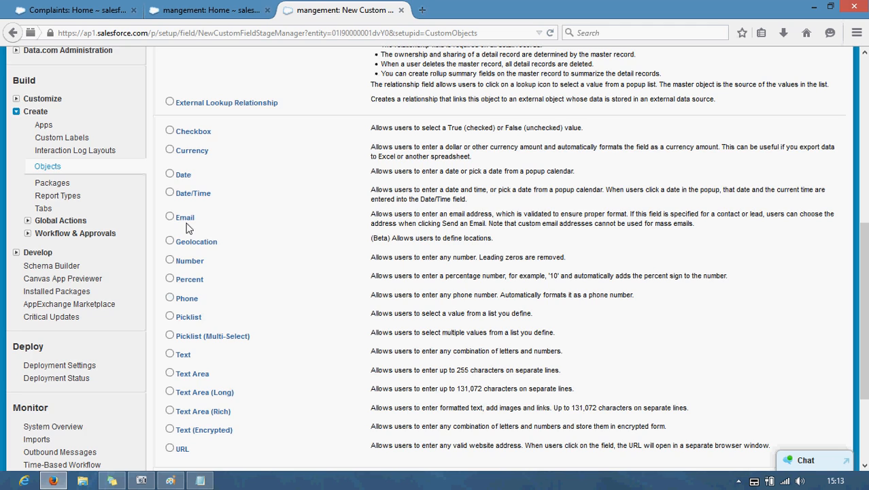
scroll(184, 233, down, 3)
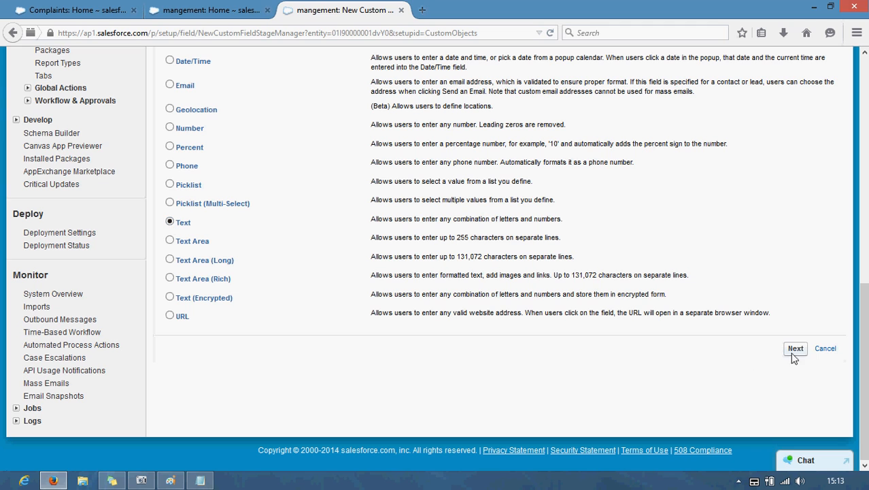
click(794, 351)
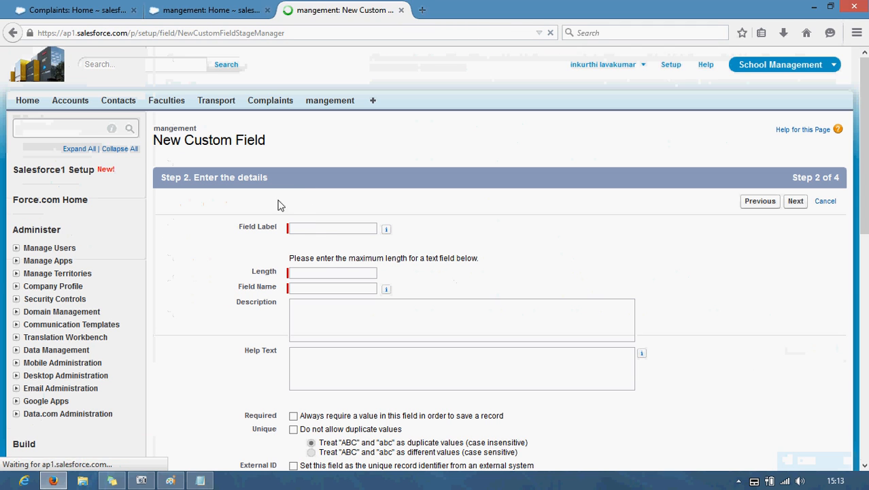
Step: Make a required Text field labelled Name with length 10 and save it with Save & New
text(Name)
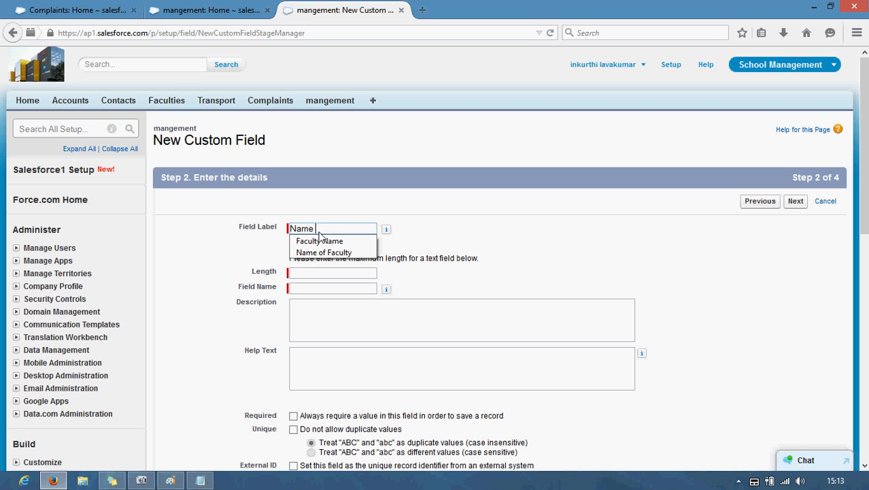
key(Tab)
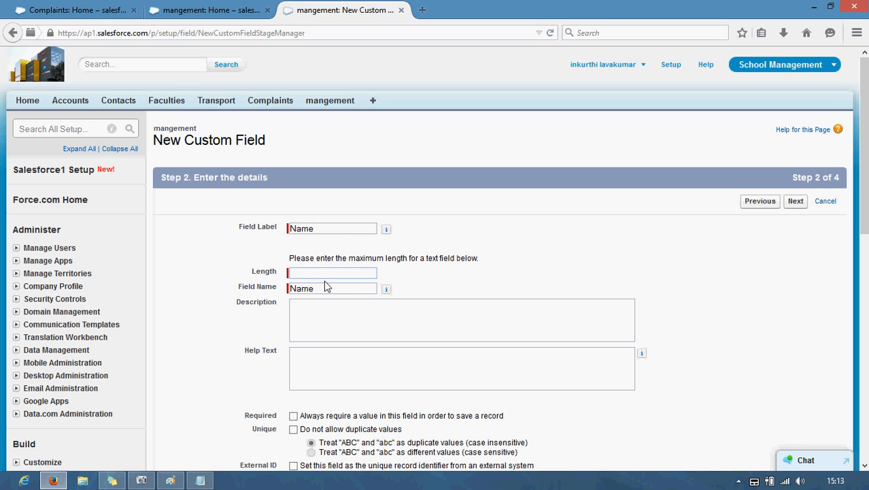
text(10)
scroll(317, 280, down, 4)
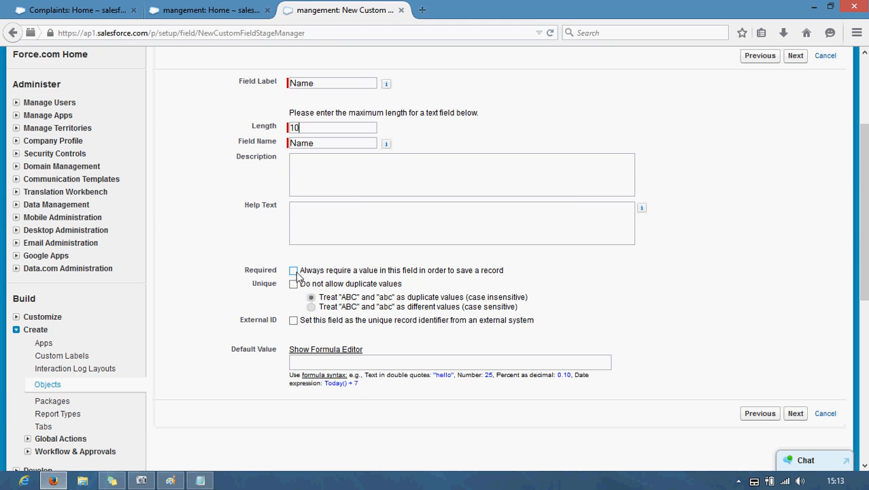
click(294, 271)
click(795, 413)
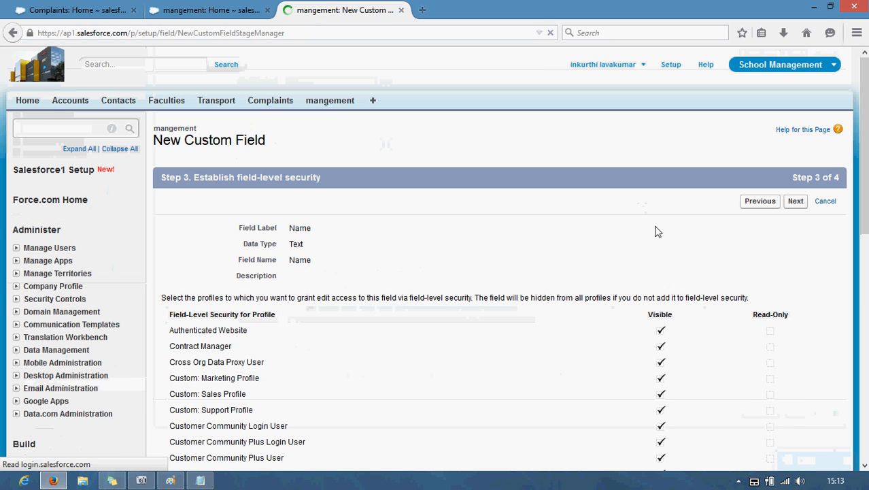
click(790, 202)
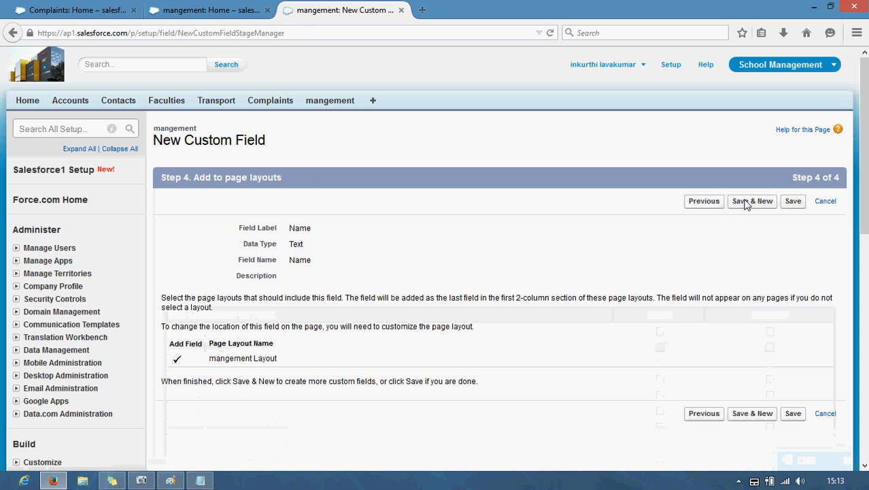
click(747, 202)
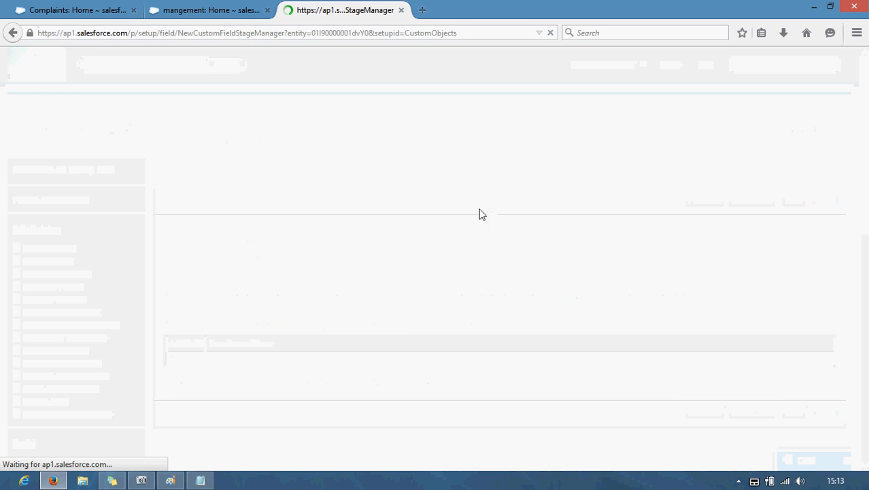
Step: Define a Number field labelled Rate with length 1
scroll(442, 227, down, 4)
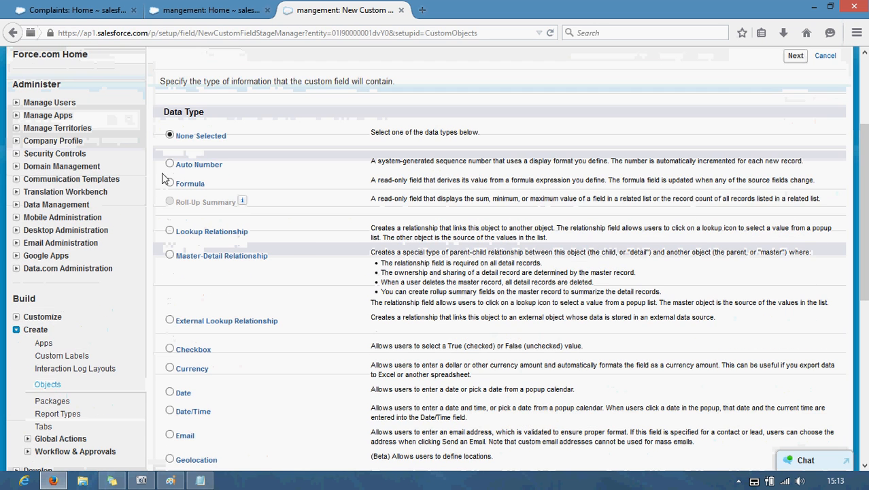
scroll(172, 231, down, 4)
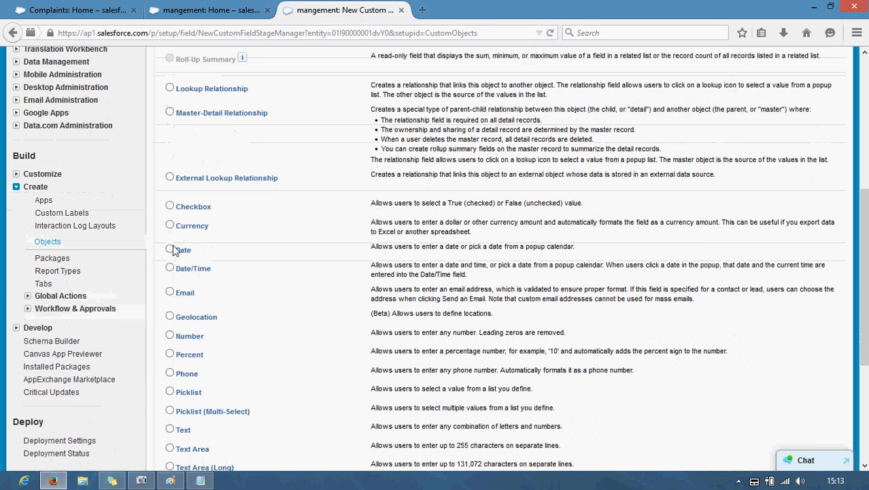
click(168, 334)
scroll(807, 68, up, 6)
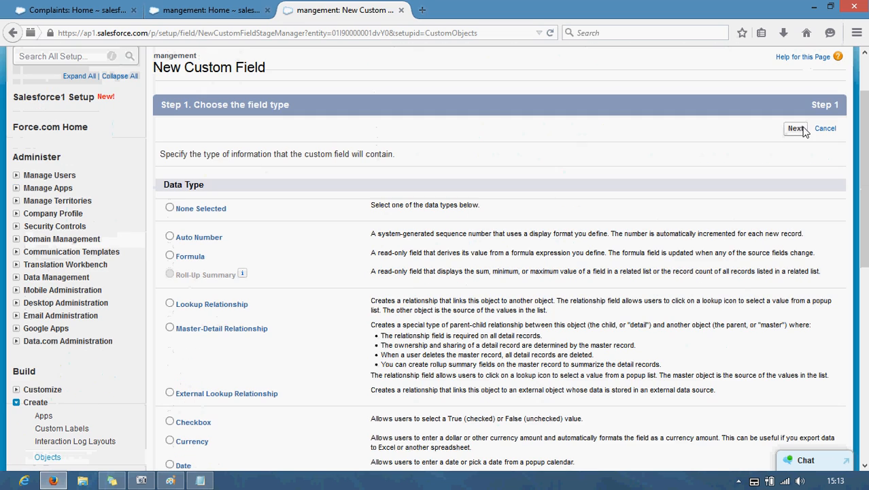
click(797, 129)
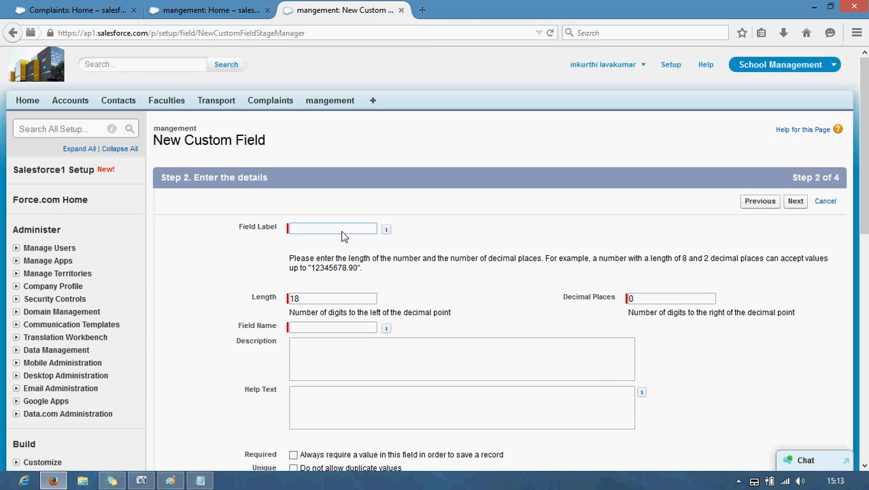
text(Rate)
click(333, 297)
scroll(321, 307, down, 2)
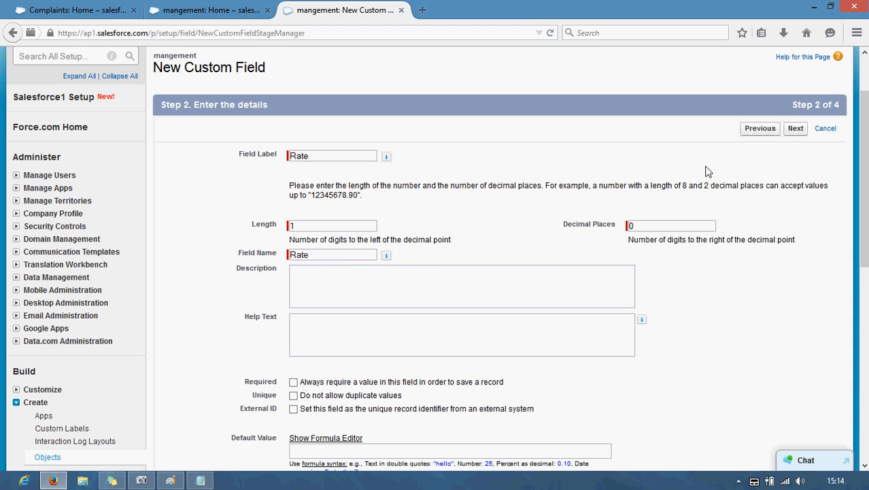
click(805, 132)
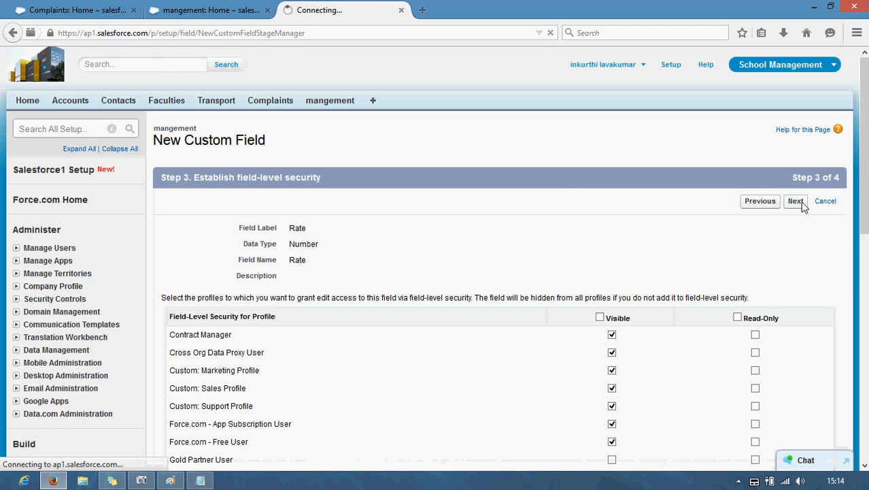
Step: Make Rate visible and read-only for all profiles, then save the field
click(700, 206)
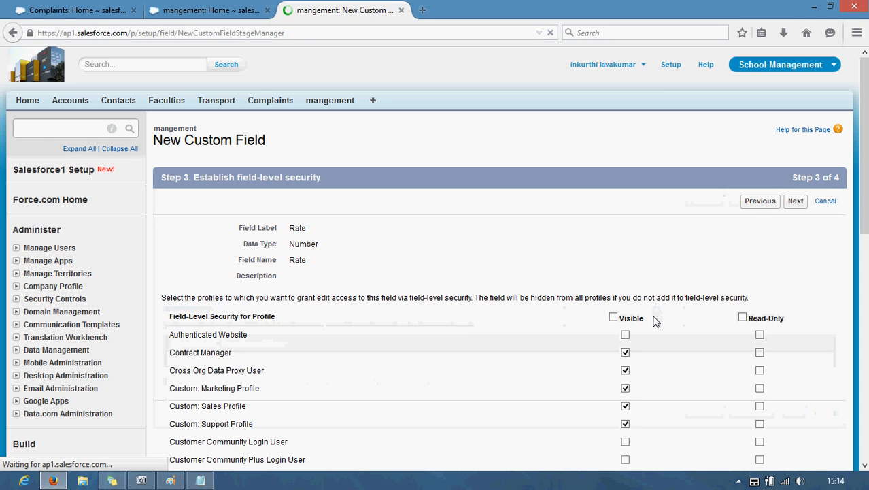
click(613, 318)
click(742, 318)
click(795, 201)
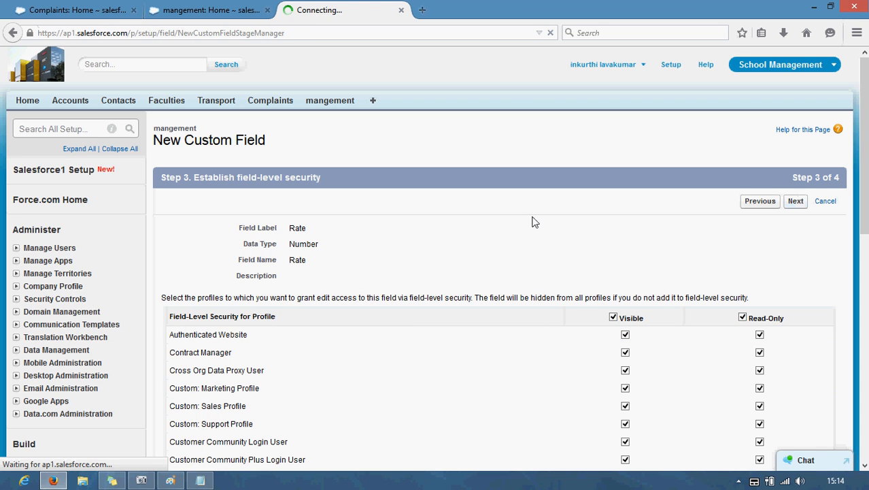
click(784, 204)
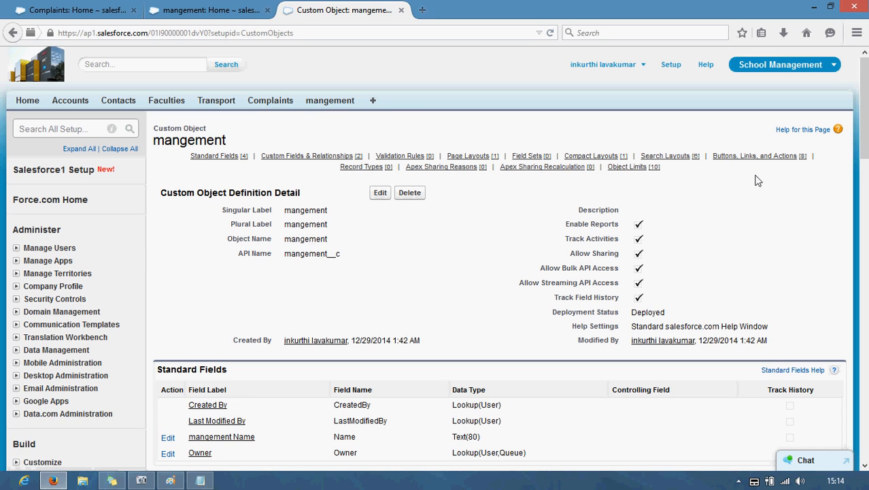
Step: Open mangement's field list in the other browser tab and start a new custom field
click(326, 104)
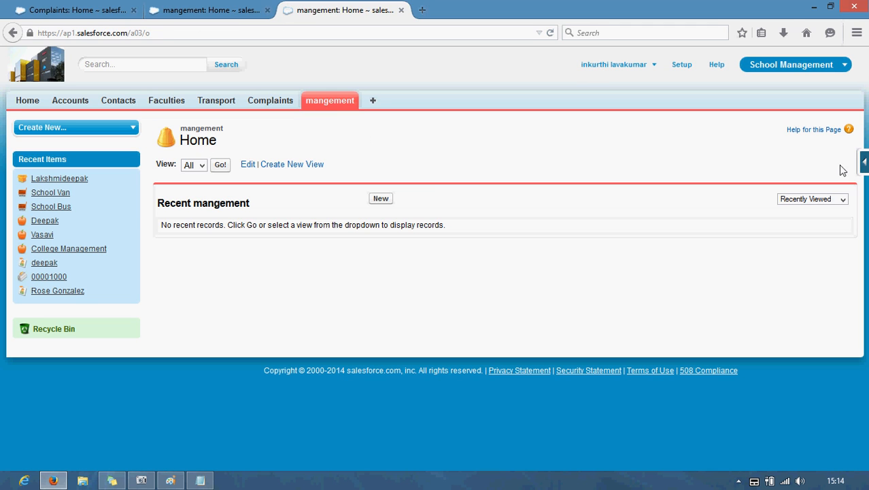
click(864, 163)
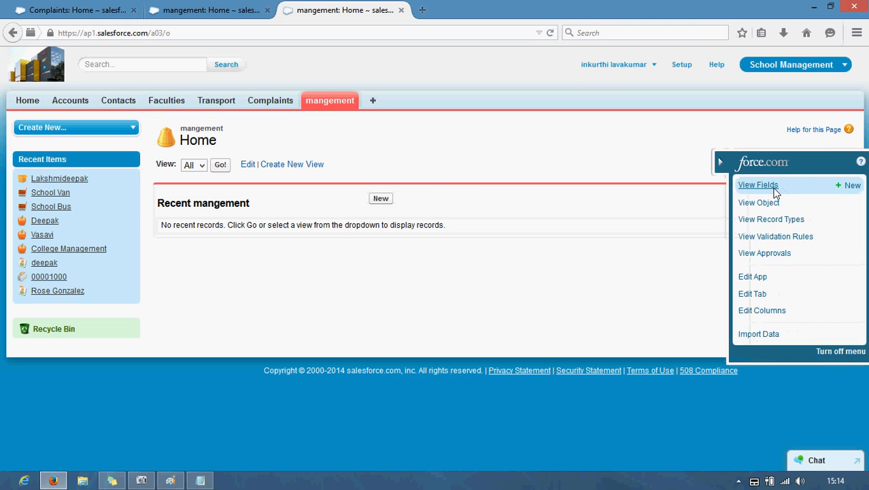
click(755, 185)
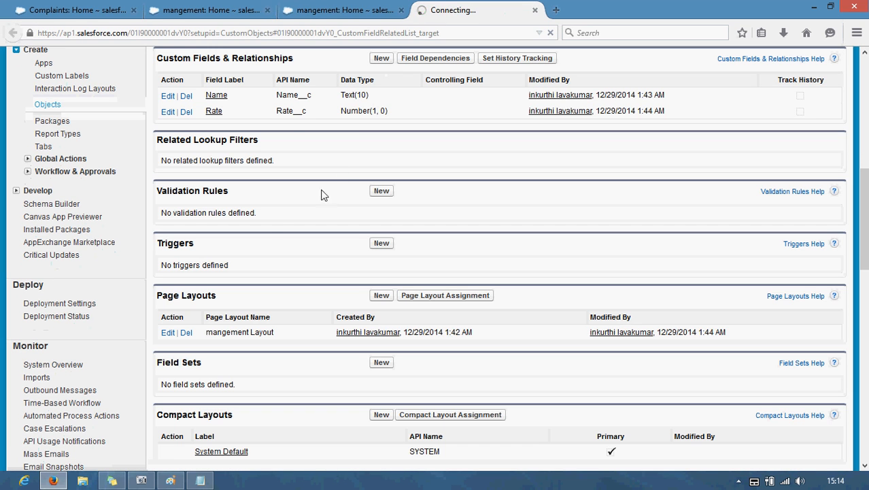
click(361, 15)
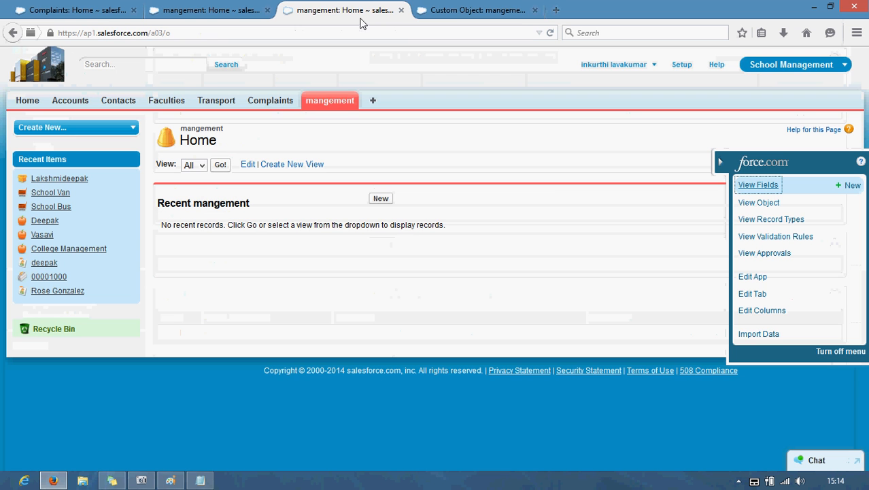
click(477, 9)
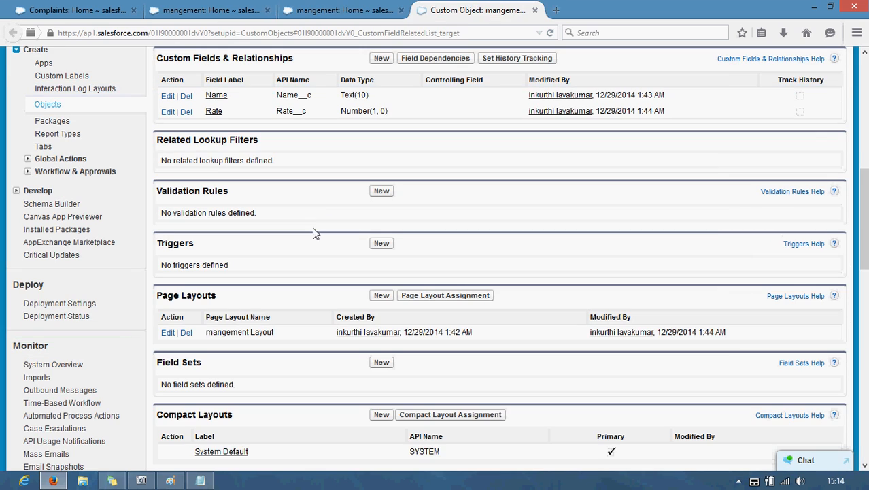
click(382, 59)
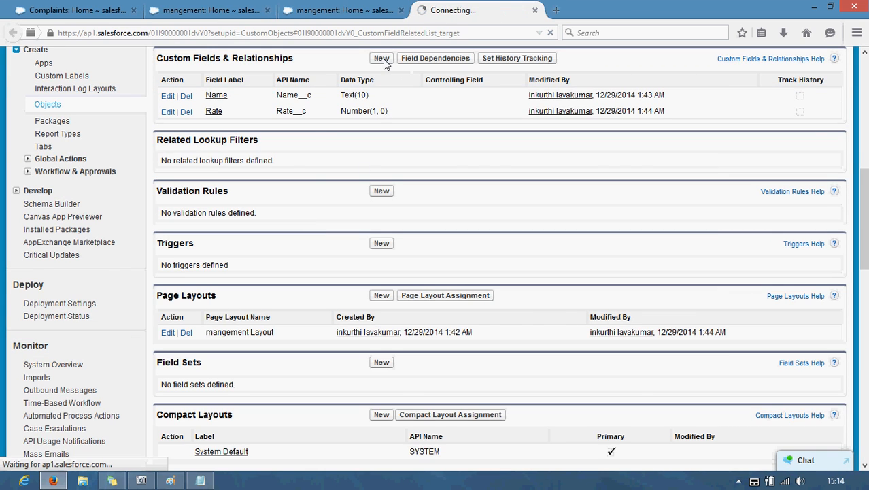
scroll(211, 271, down, 4)
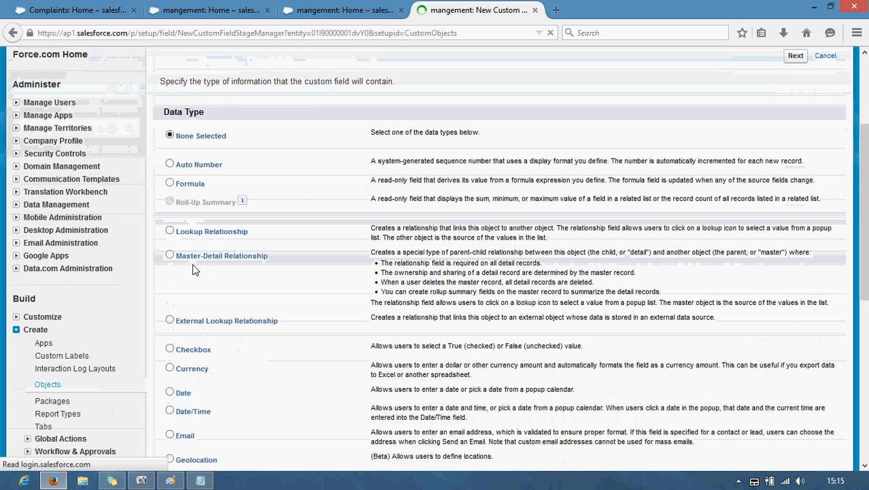
Step: Choose a Master-Detail Relationship field related to the Complaint object
click(202, 257)
scroll(272, 255, down, 10)
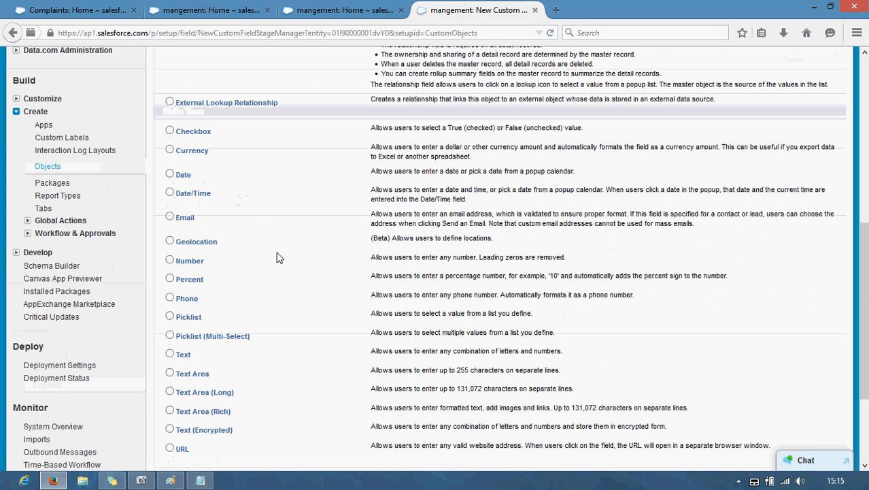
click(796, 349)
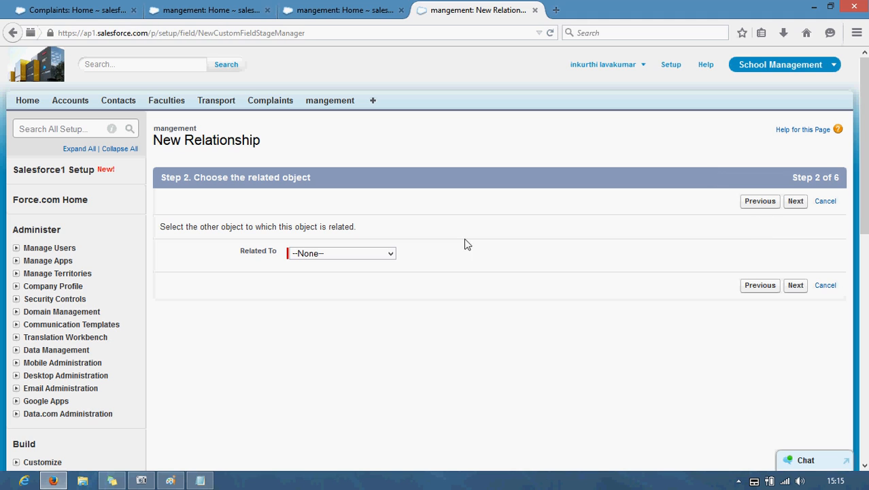
click(324, 254)
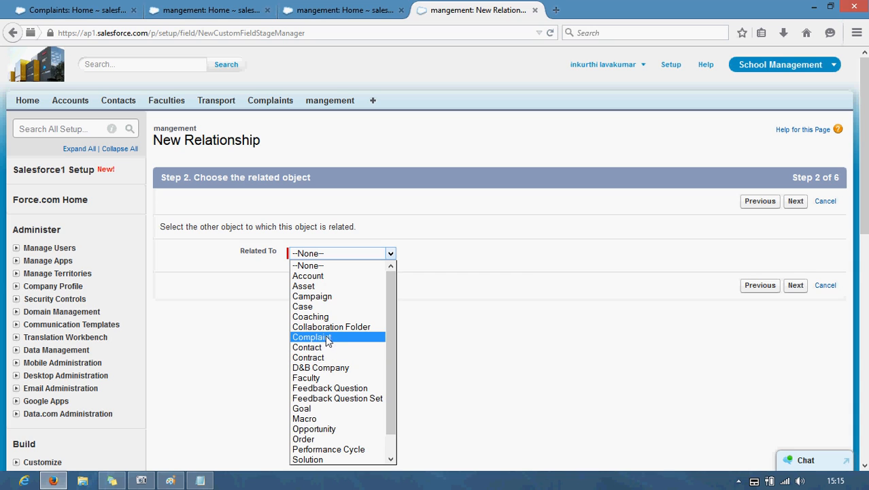
click(308, 336)
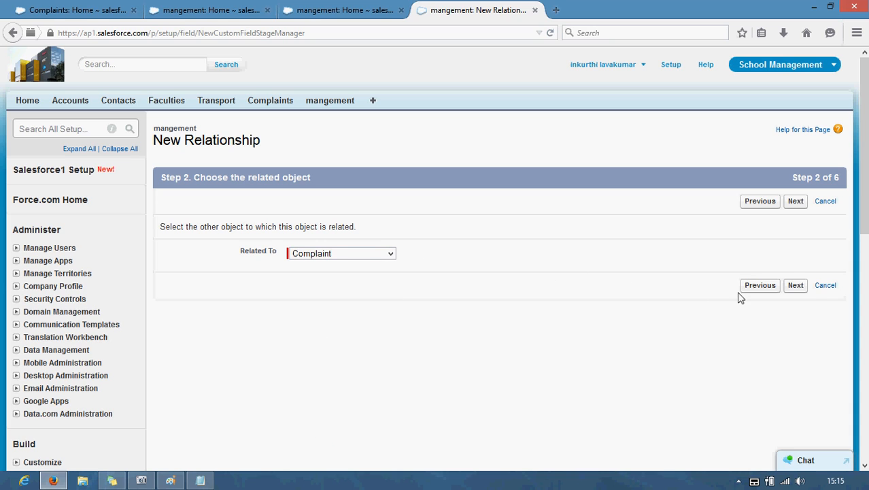
click(797, 288)
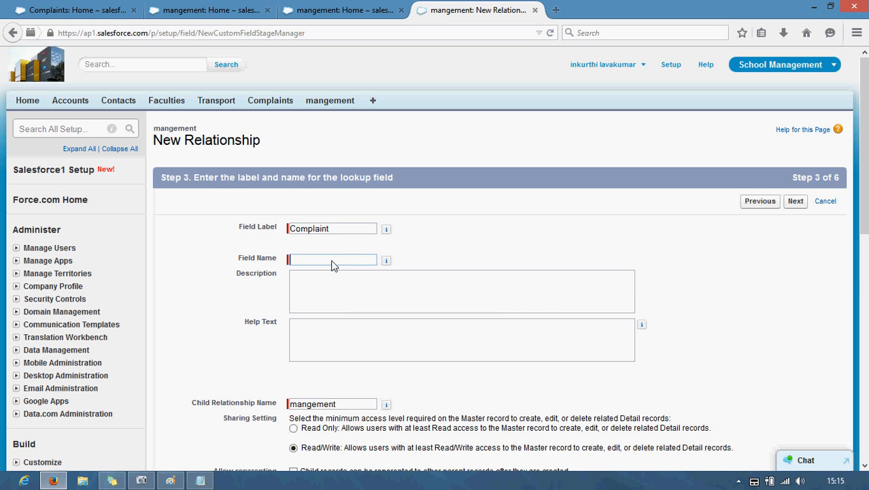
Step: Name the field Complaint, keep default security, layout and related list settings, and save
click(332, 259)
text(Complaint)
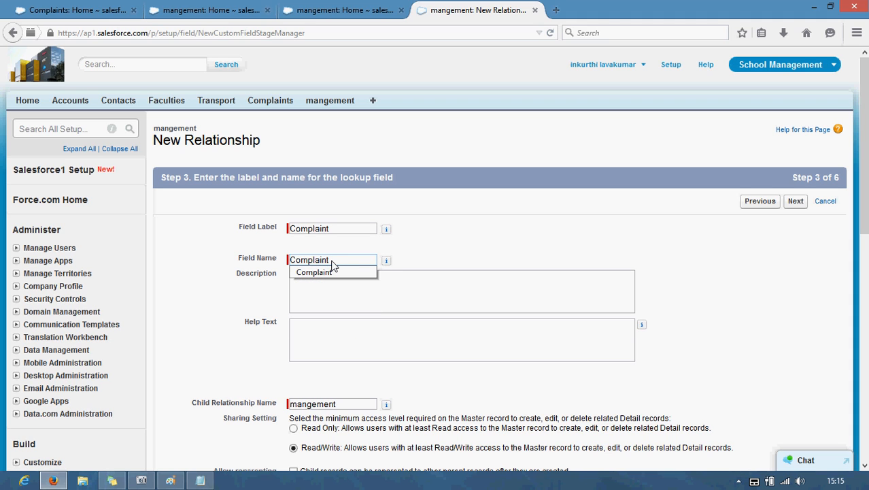
click(202, 295)
scroll(202, 294, down, 3)
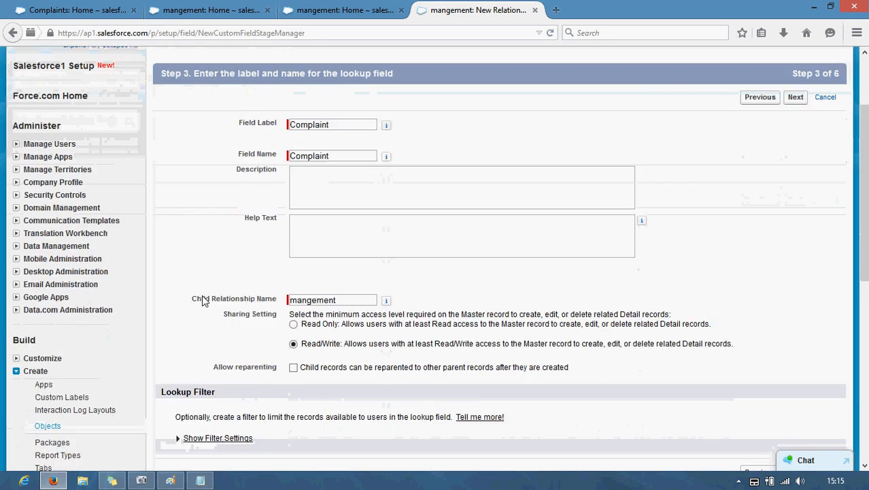
scroll(204, 304, down, 1)
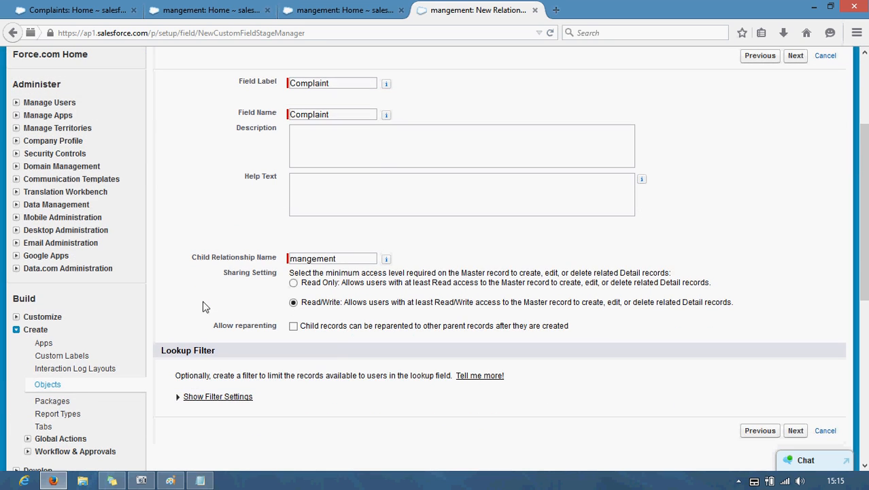
click(795, 56)
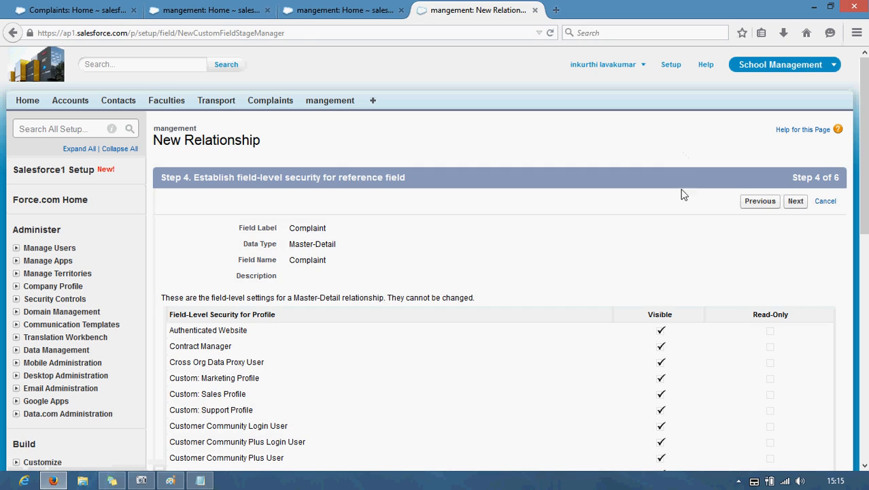
click(805, 202)
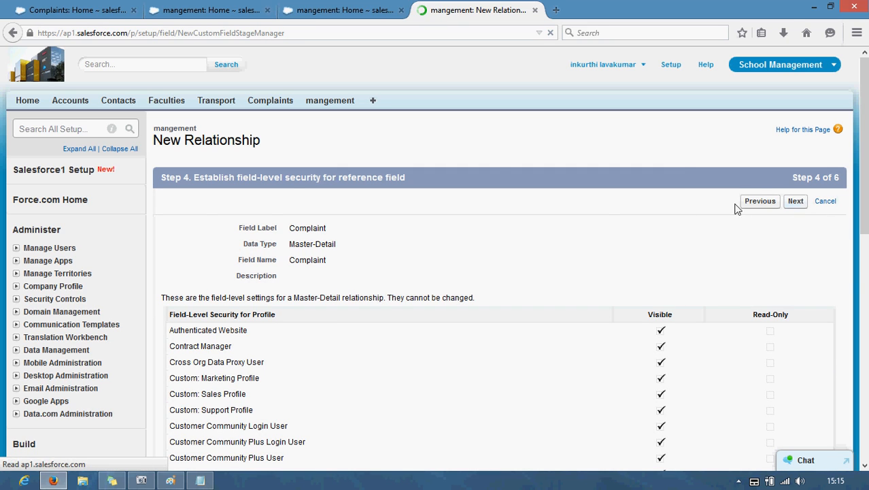
click(794, 203)
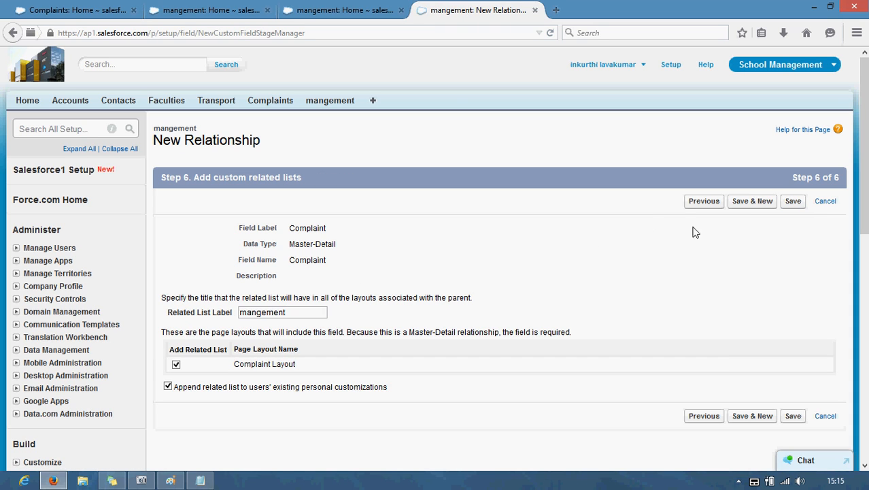
click(792, 202)
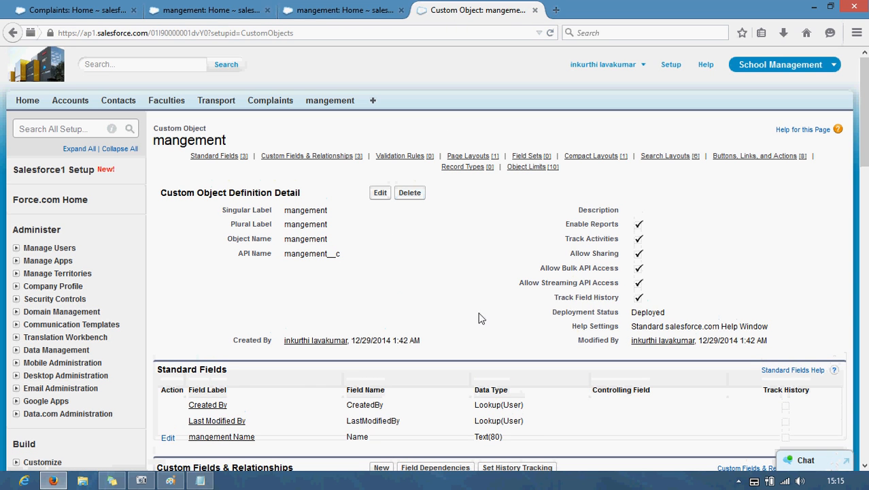
Step: Check the Complaint lookup on a New mangement form, then return to mangement's custom fields list
click(371, 10)
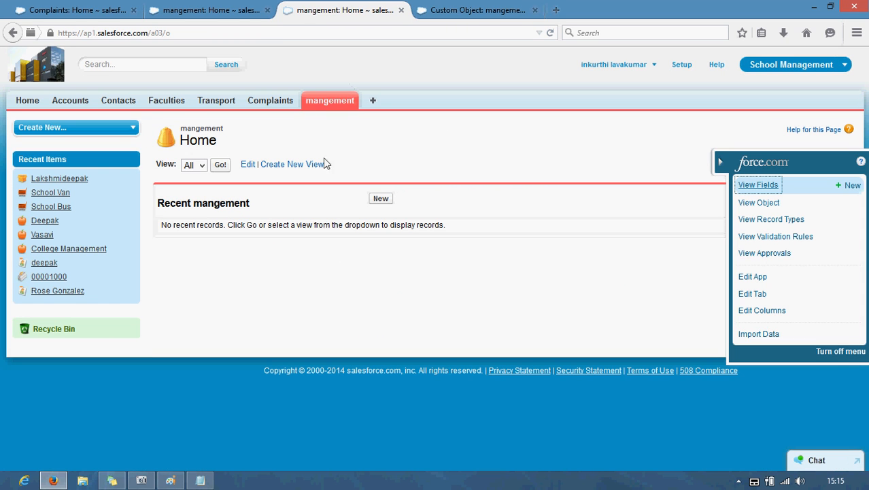
click(381, 199)
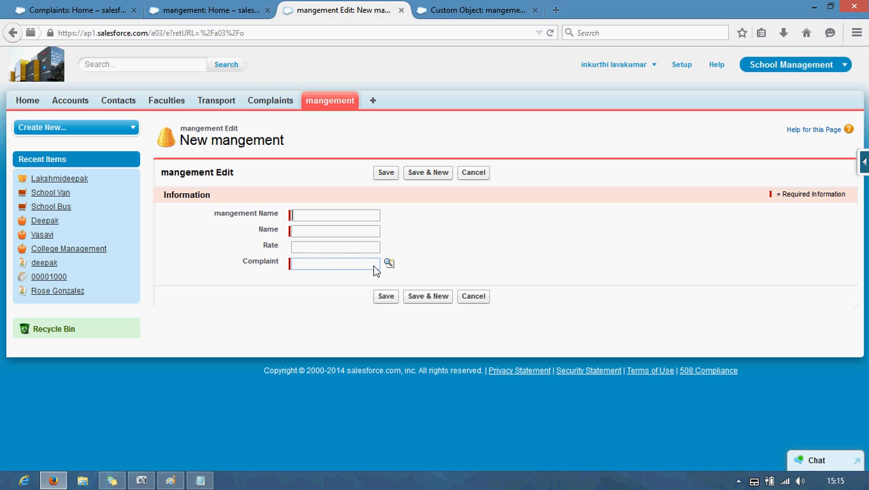
click(388, 264)
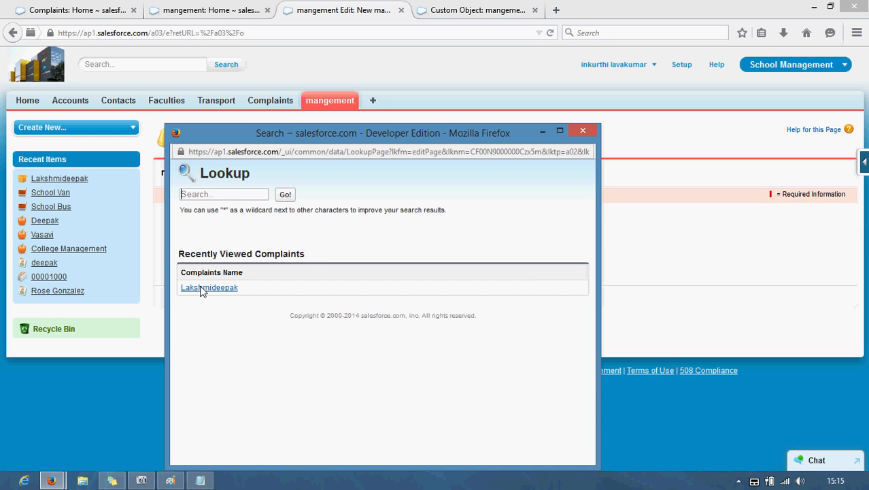
click(575, 132)
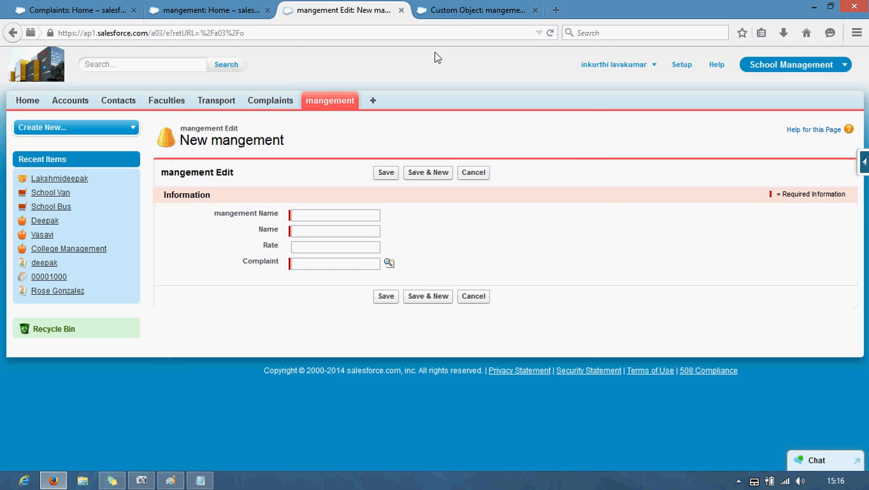
click(476, 11)
scroll(265, 224, down, 3)
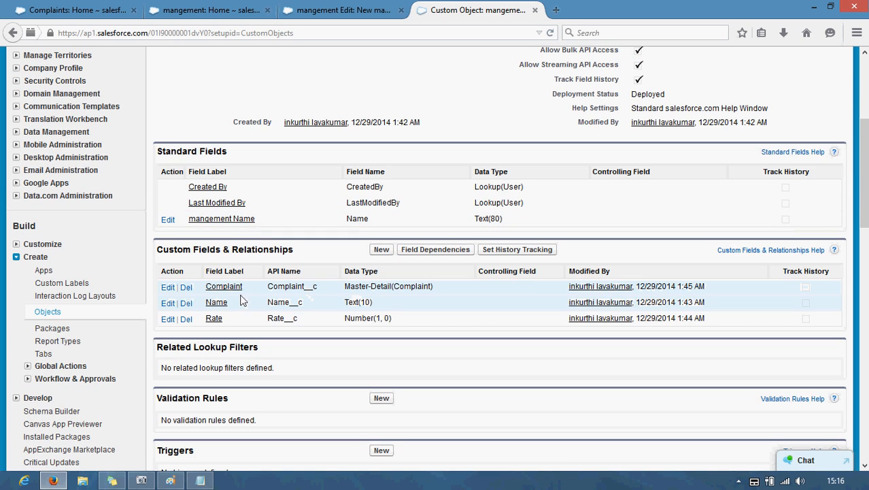
Step: Delete the Complaint relationship field and open a fresh New mangement record form
click(187, 287)
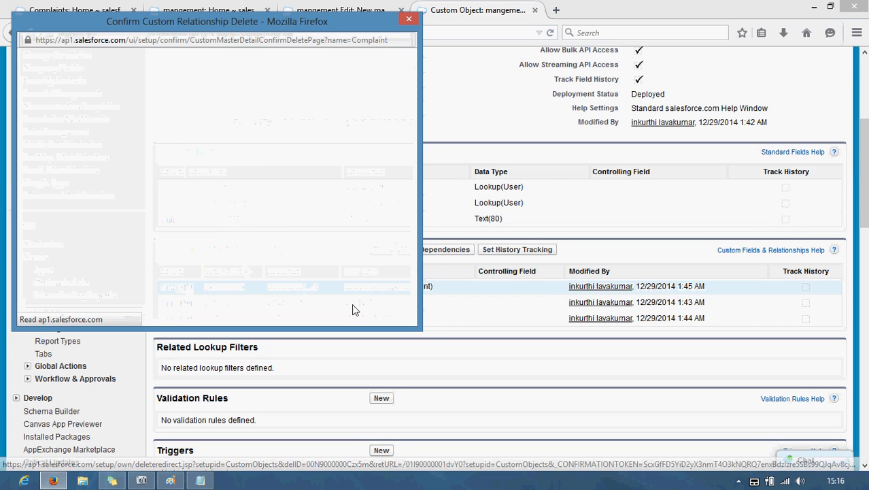
click(219, 258)
click(198, 278)
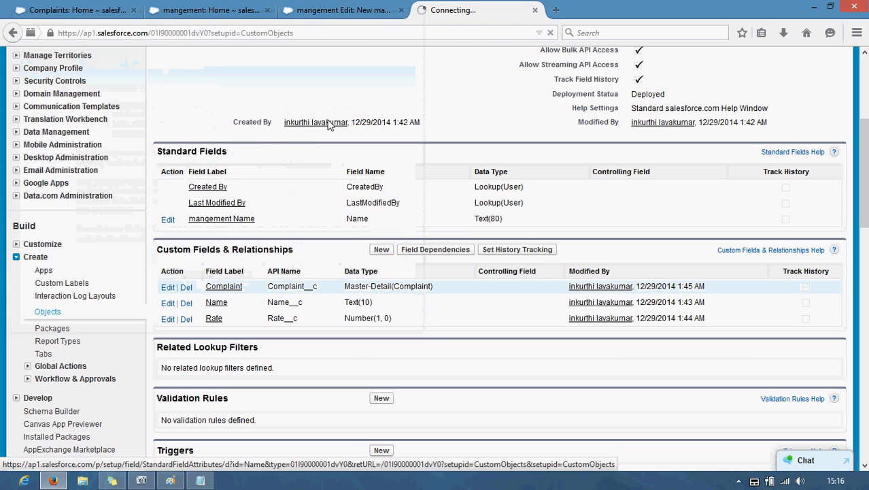
click(344, 9)
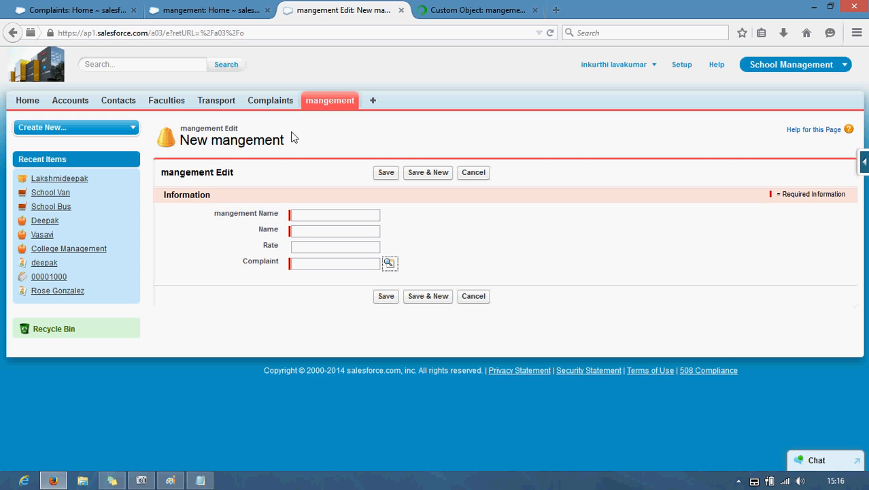
click(317, 102)
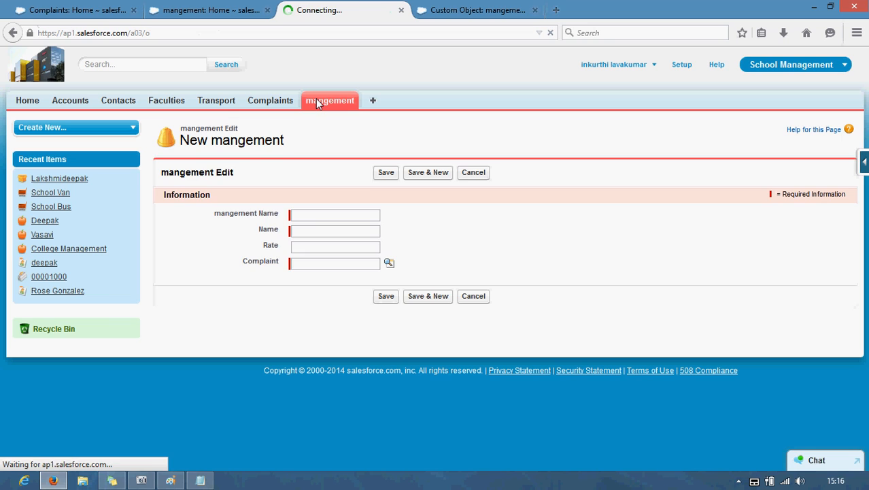
click(381, 198)
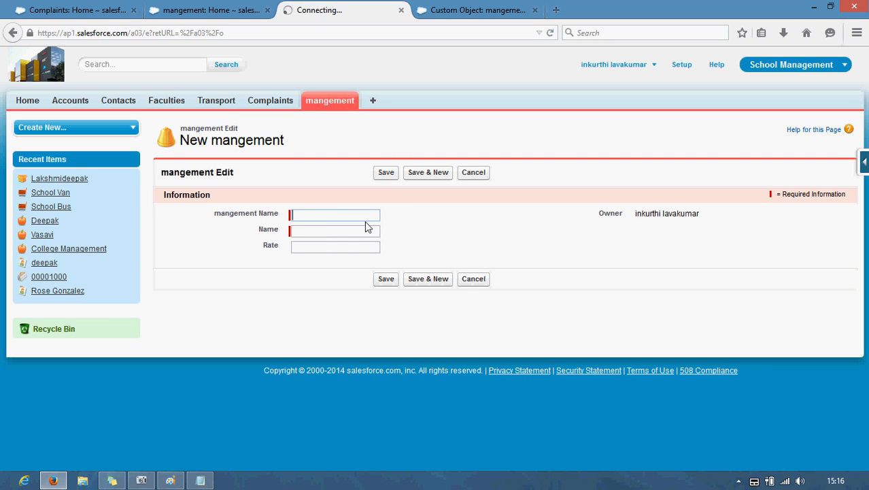
Step: Save a mangement record named AO with a person's name in Name and Rate 4
click(344, 214)
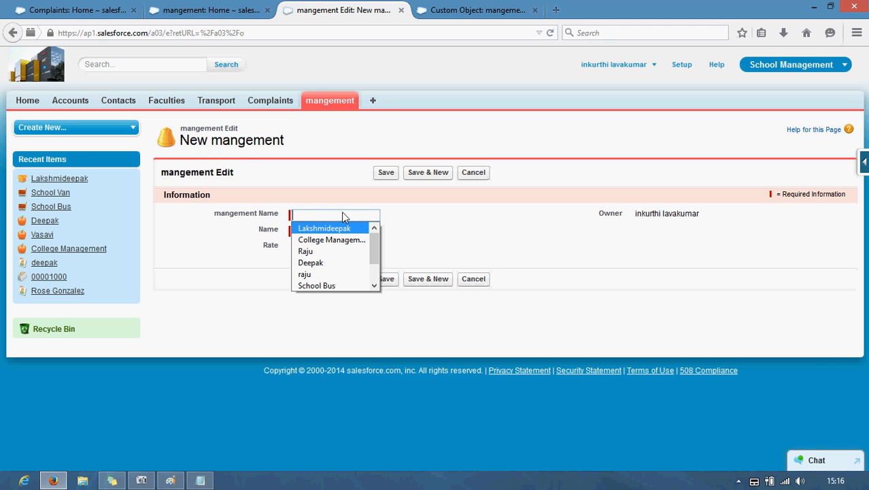
text(AO)
key(Tab)
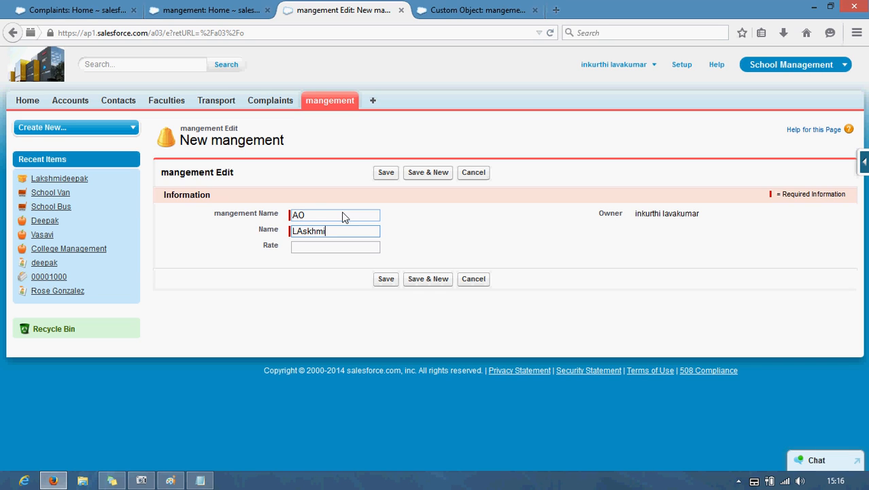
key(ctrl+a)
text(laks)
click(311, 252)
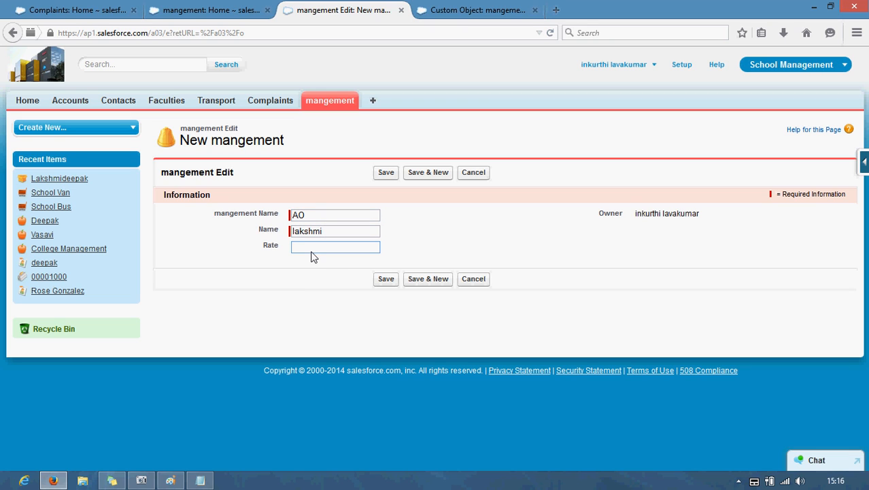
click(391, 281)
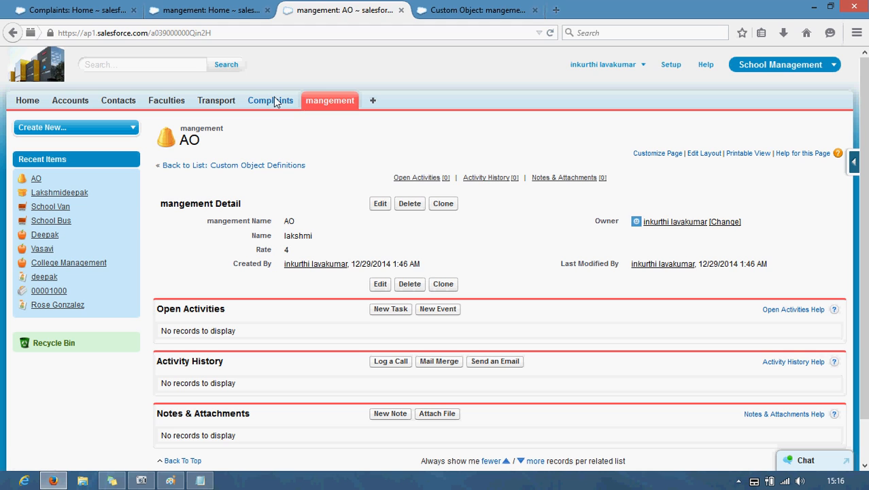
Step: Check the Complaints and mangement tabs, then start a new custom field from mangement's field list
click(276, 101)
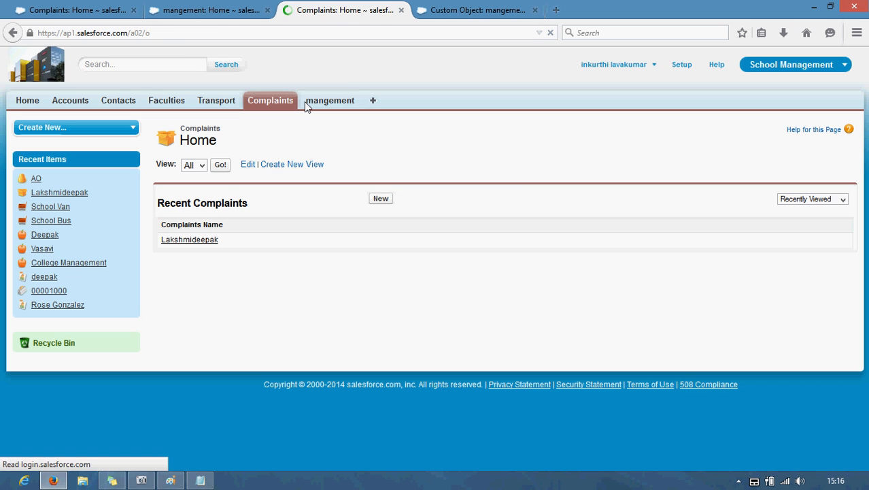
click(326, 102)
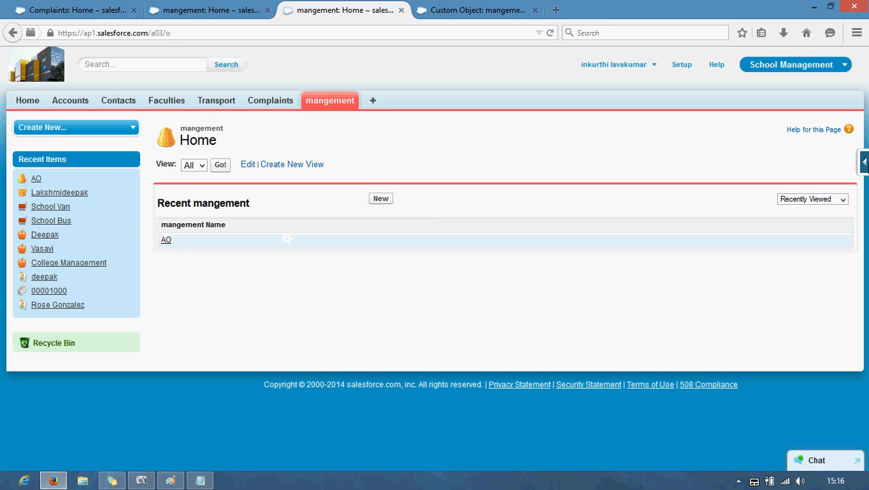
mouse_move(864, 161)
click(744, 187)
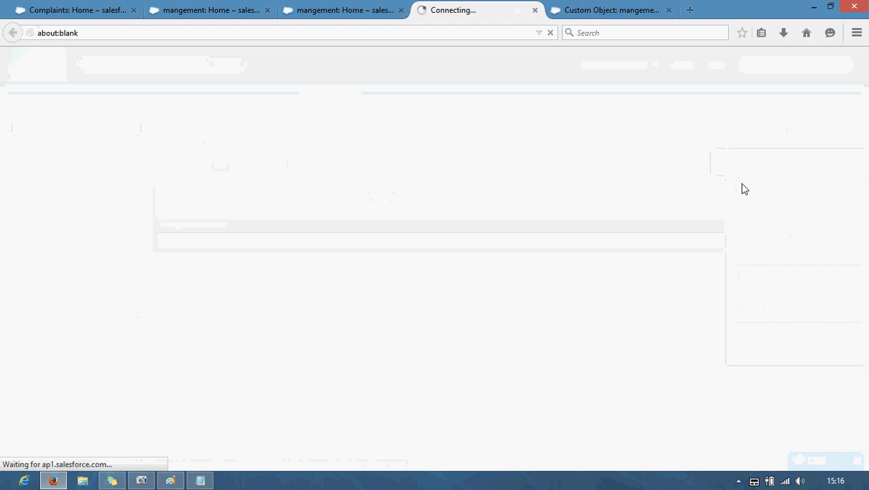
click(669, 11)
click(382, 60)
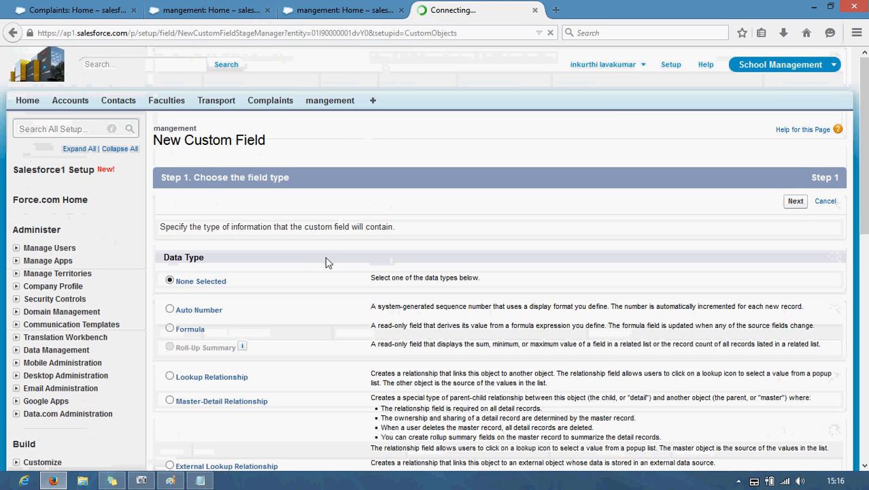
Step: Choose Master-Detail Relationship as the new field type, related to Complaint
scroll(203, 347, down, 2)
scroll(184, 349, down, 1)
click(176, 330)
click(788, 131)
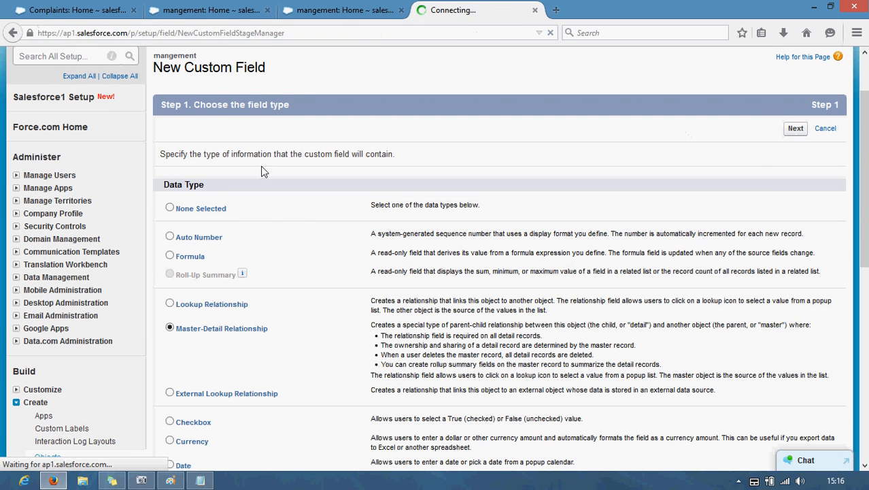
click(375, 254)
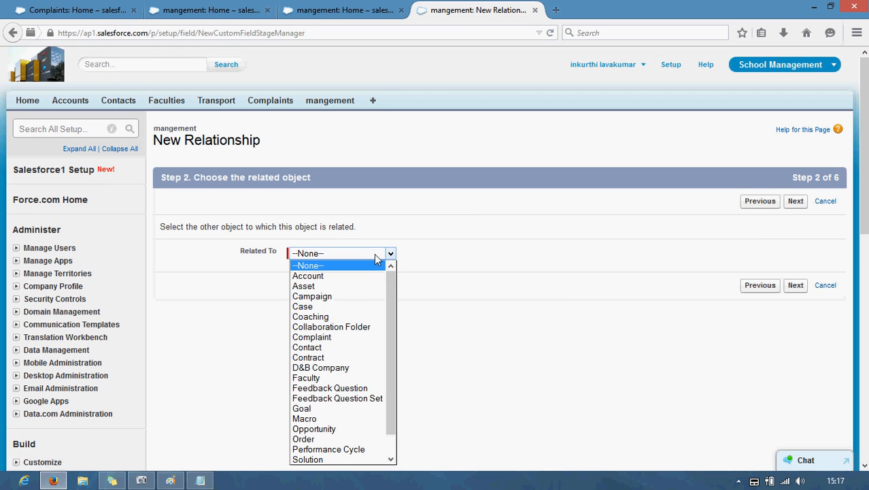
click(354, 337)
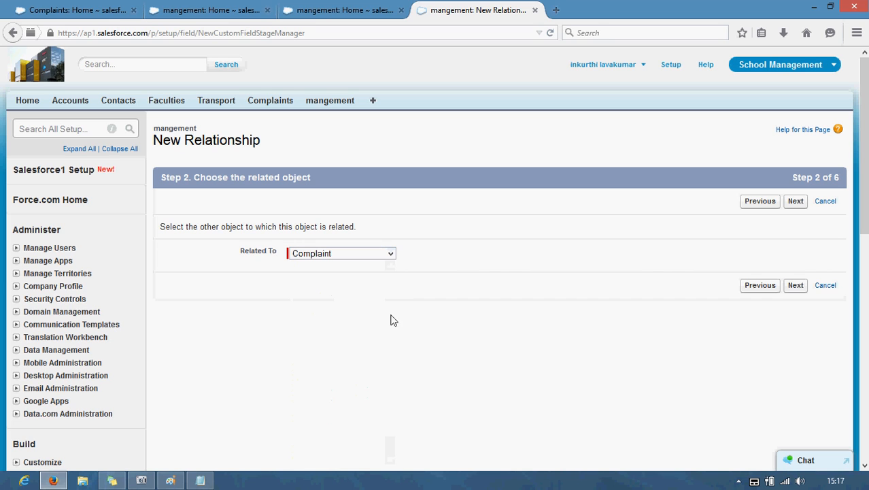
click(796, 202)
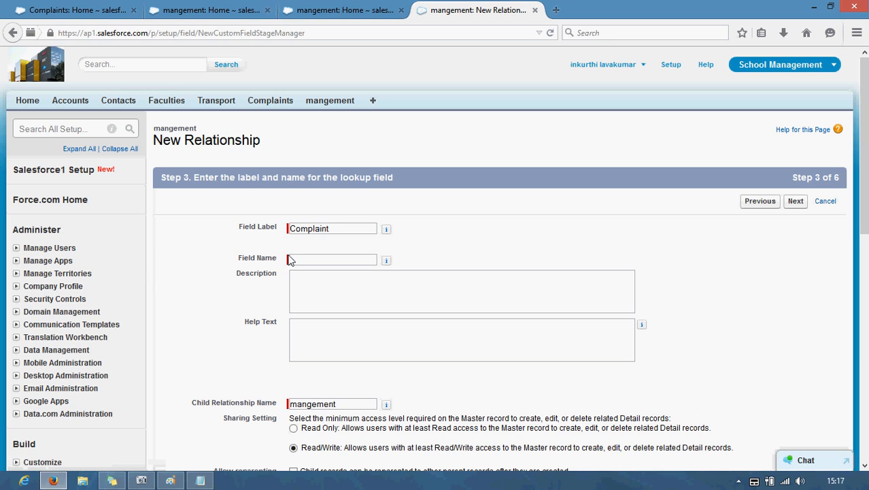
Step: Name the field Complaint and accept the remaining wizard steps to save, which fails
click(299, 261)
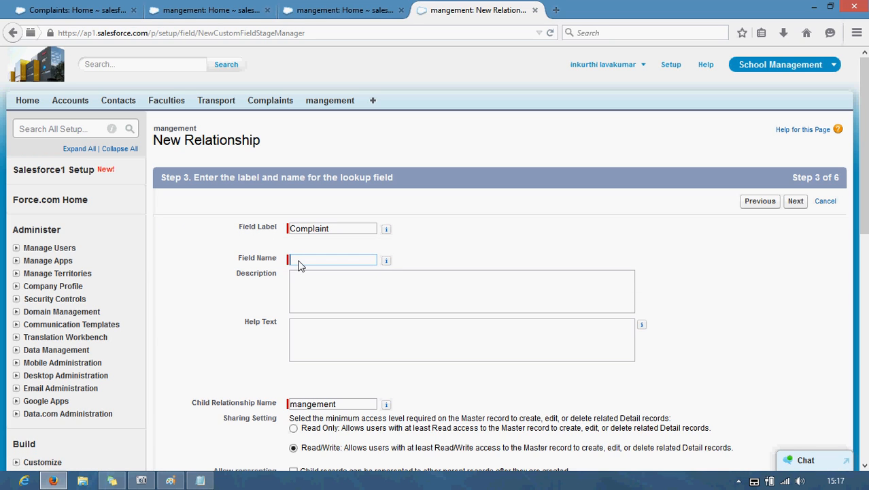
text(mangement)
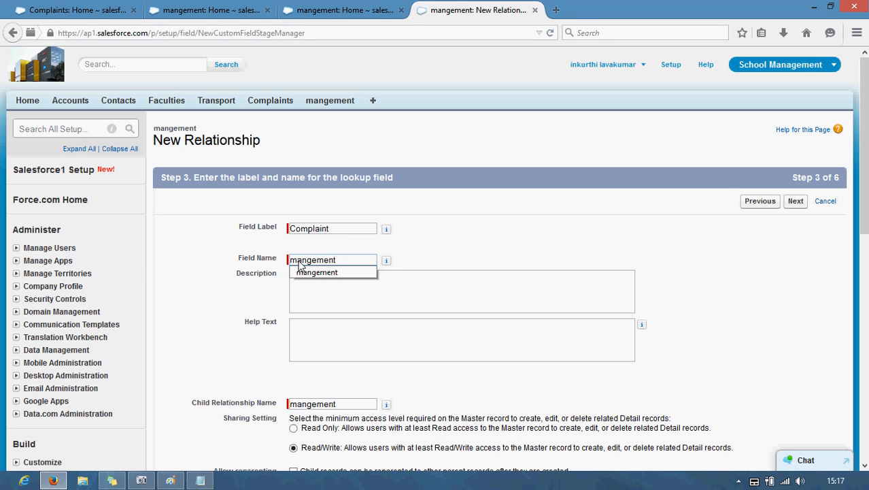
key(ctrl+a)
text(Compa)
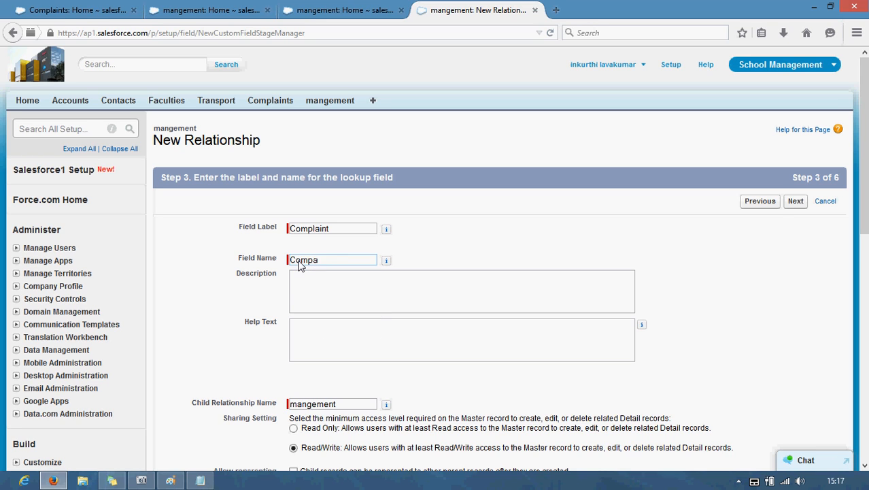
key(BackSpace)
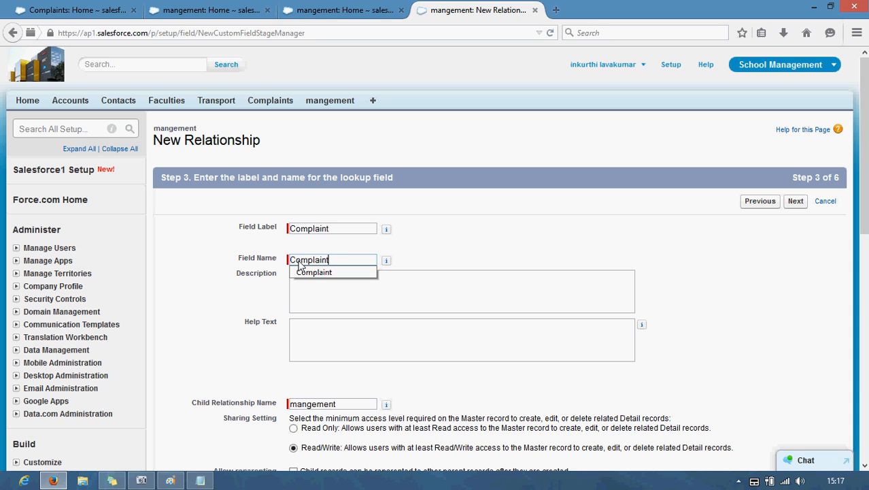
click(795, 201)
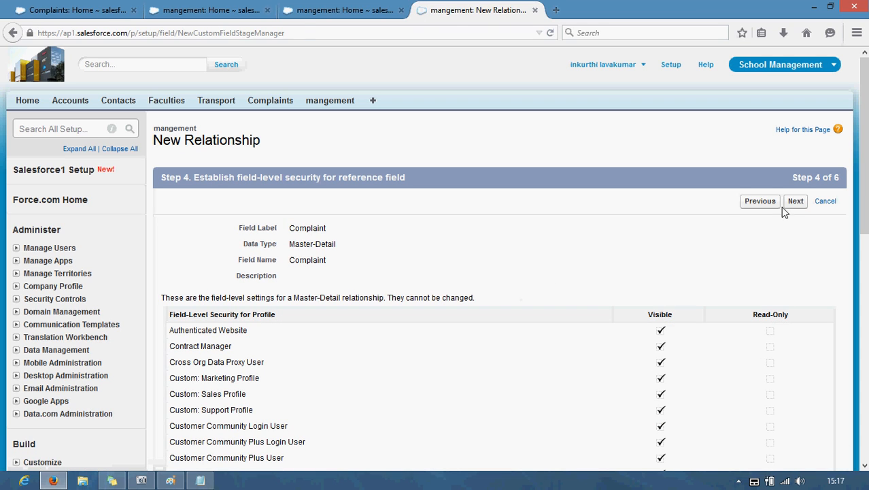
click(794, 201)
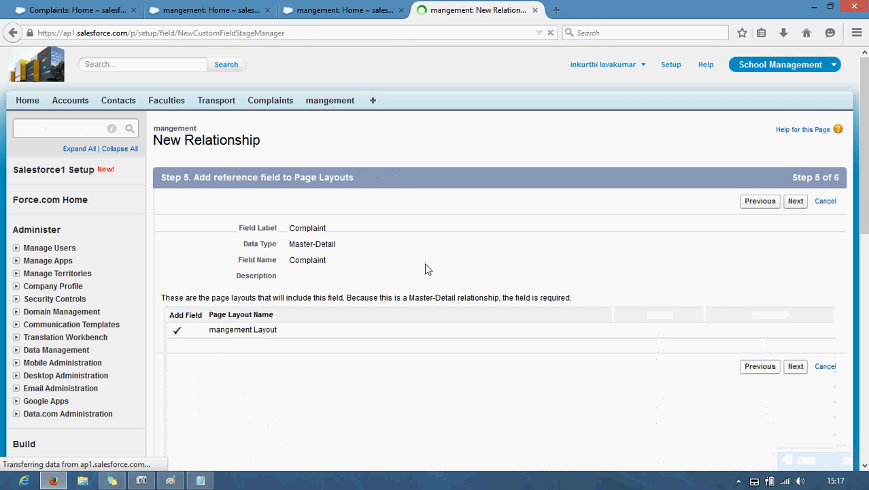
click(796, 202)
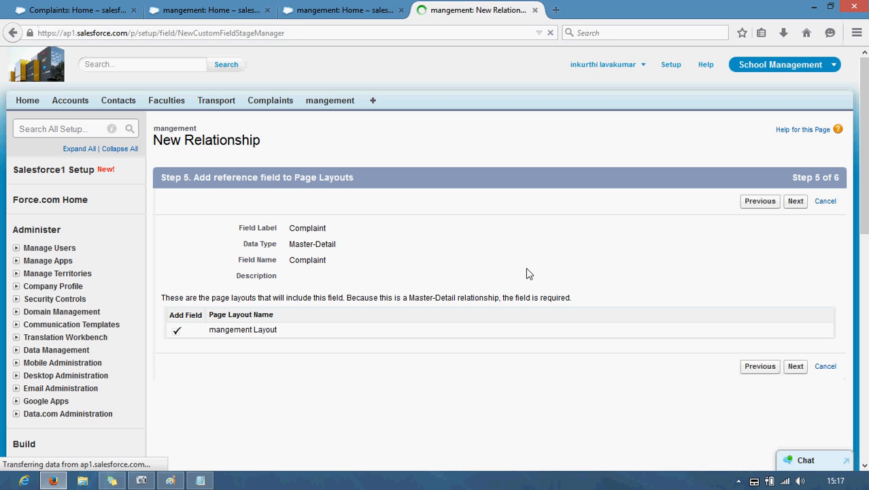
click(793, 200)
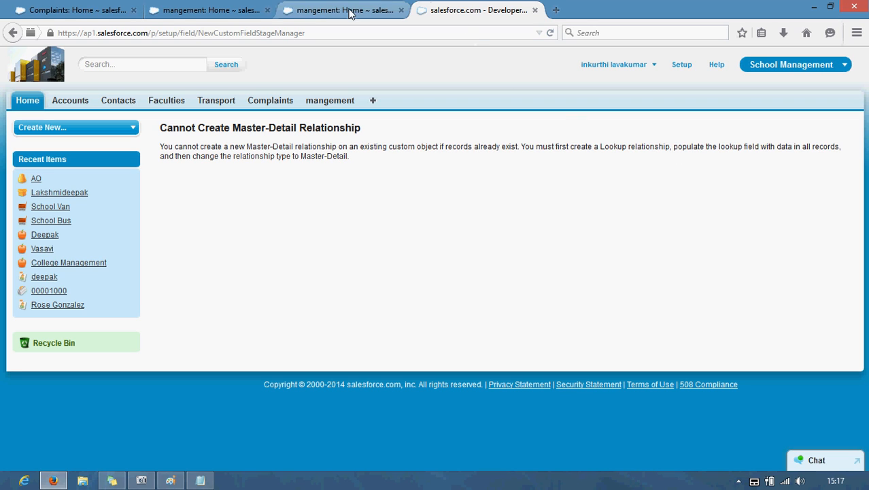
Step: Back out to the wizard's first step and pick Lookup Relationship instead
click(14, 32)
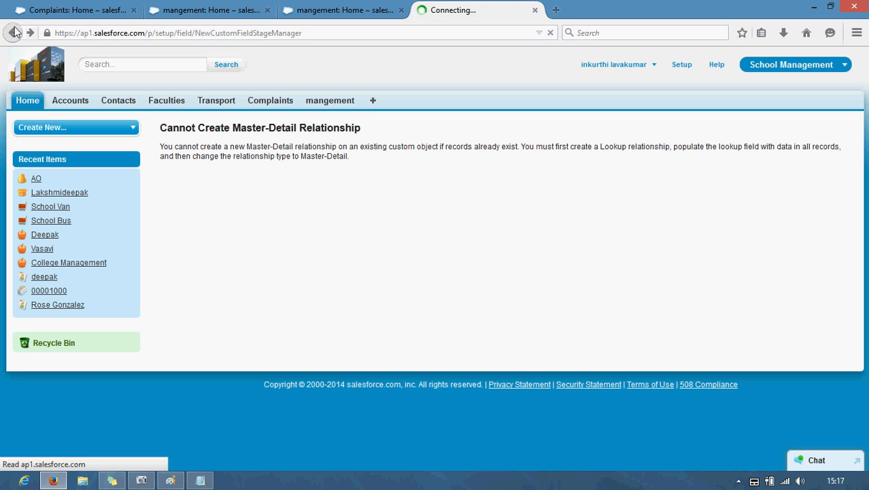
click(14, 32)
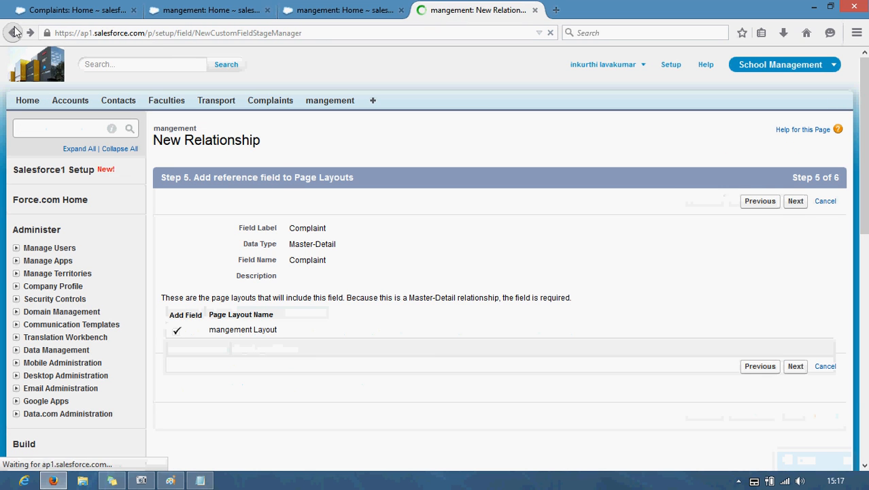
click(15, 32)
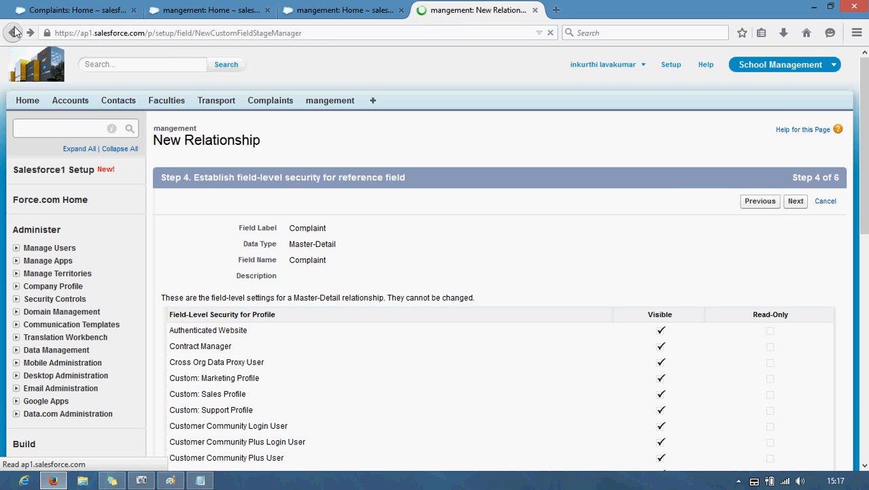
click(15, 32)
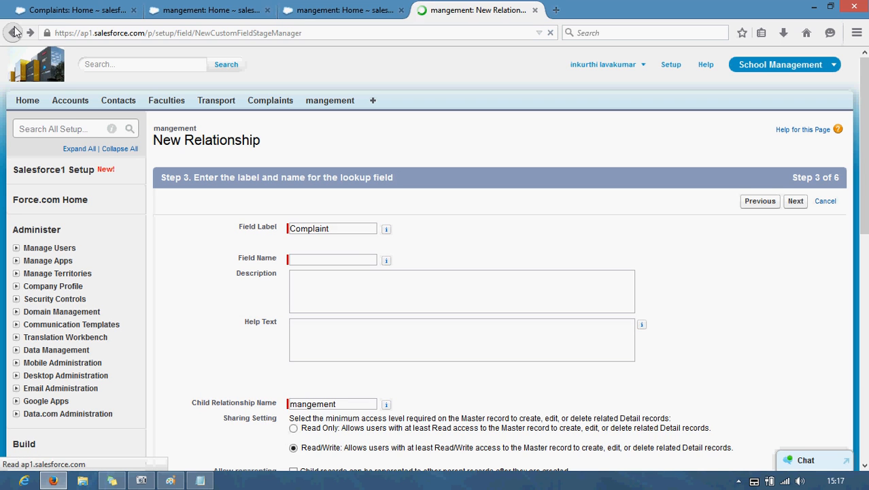
click(15, 32)
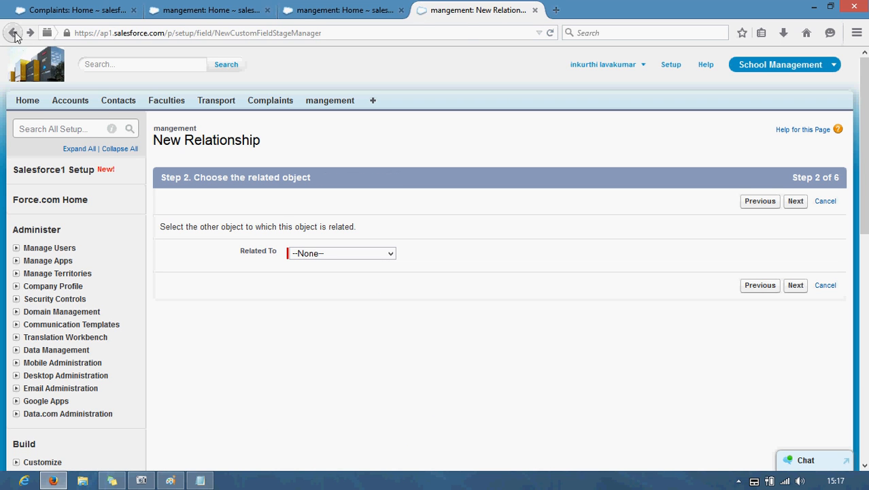
click(15, 32)
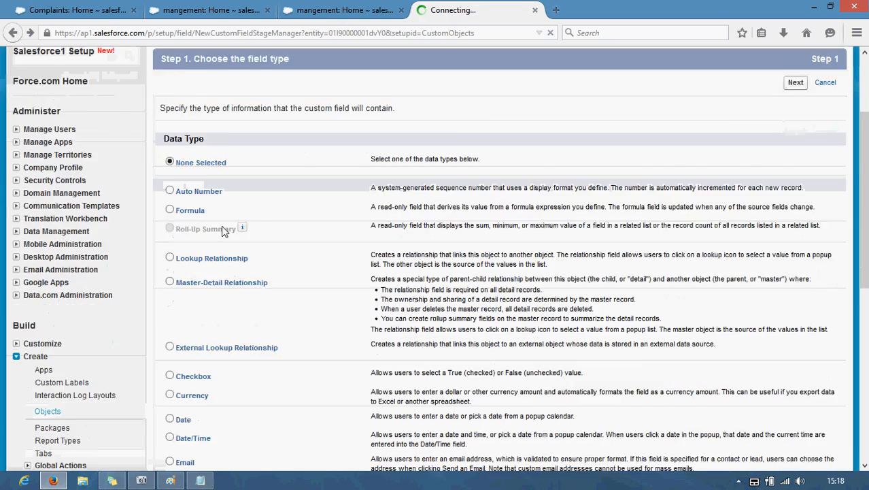
click(170, 159)
Step: Relate the new lookup field to the Complaint object
scroll(224, 193, down, 5)
click(801, 408)
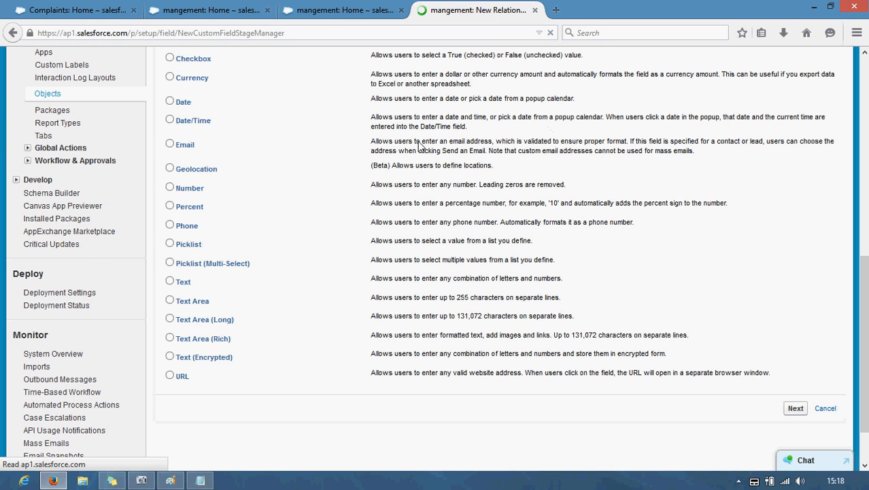
click(391, 254)
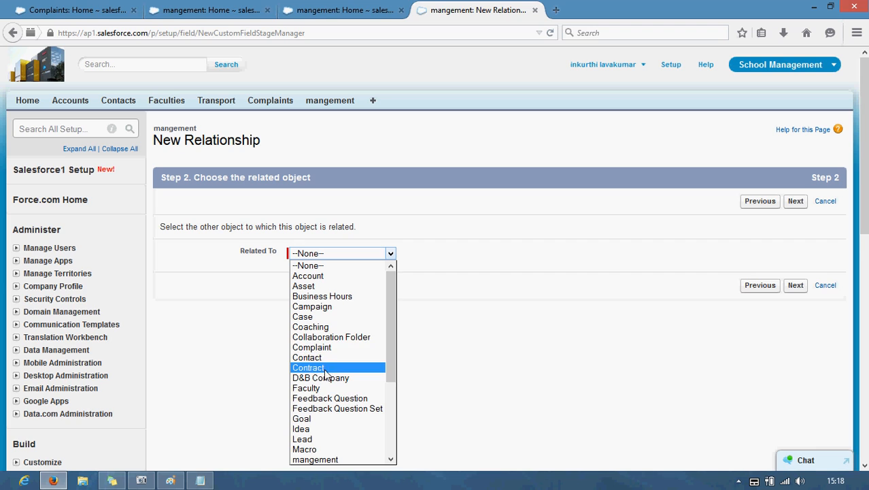
click(321, 347)
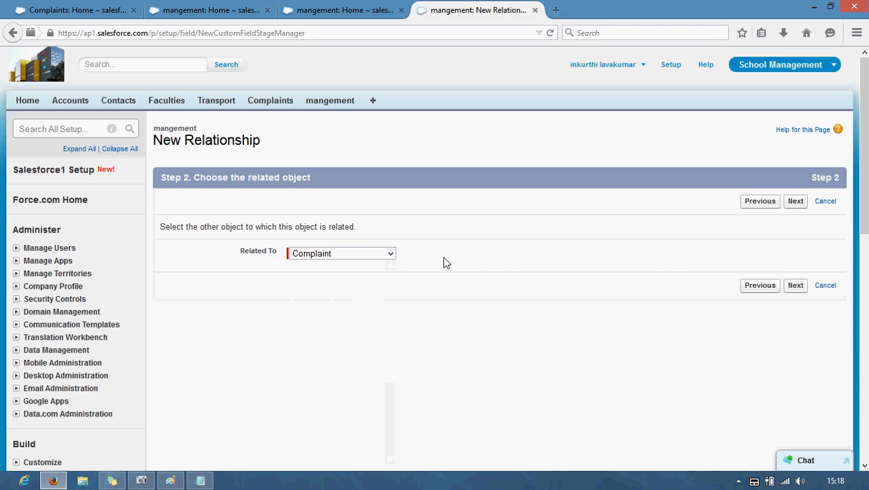
click(796, 204)
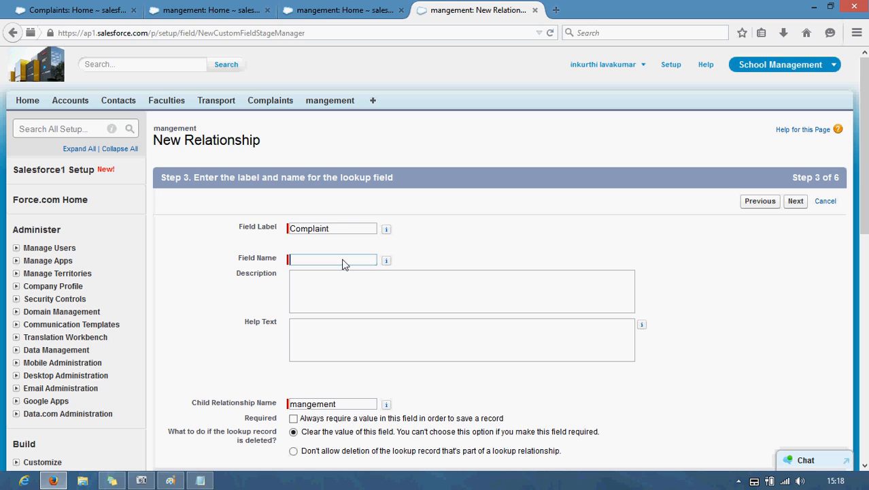
Step: Label the field Complaint, make it visible and read-only for all profiles, and save it
click(346, 230)
double_click(346, 229)
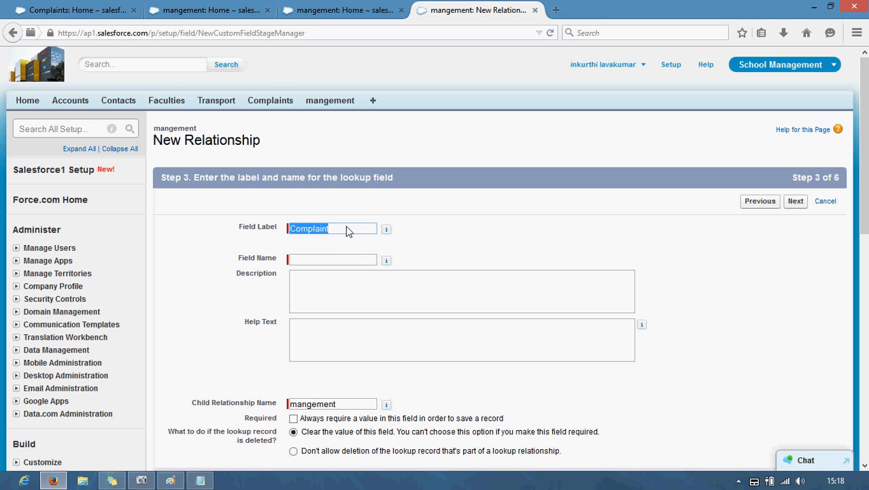
click(326, 261)
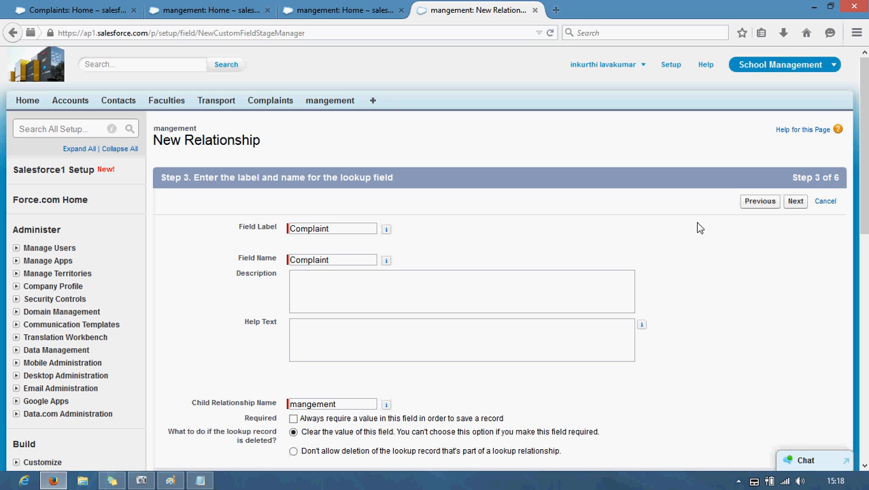
click(795, 201)
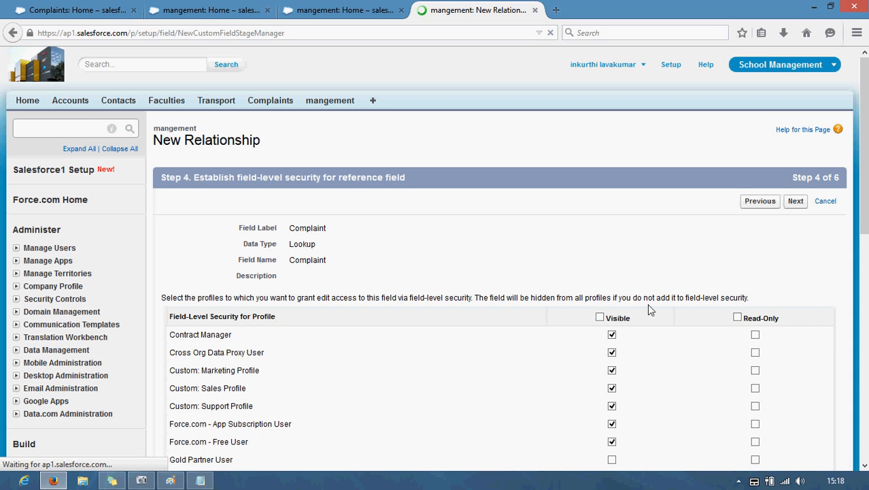
click(600, 317)
click(738, 317)
click(796, 201)
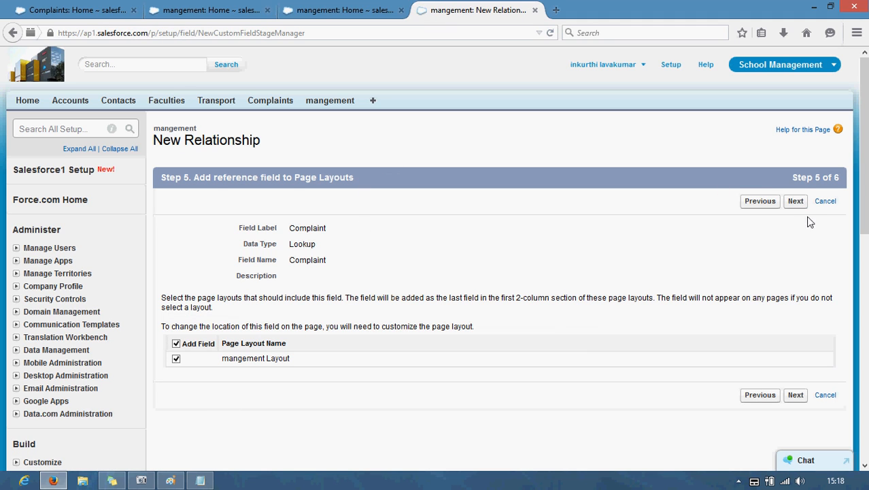
click(797, 201)
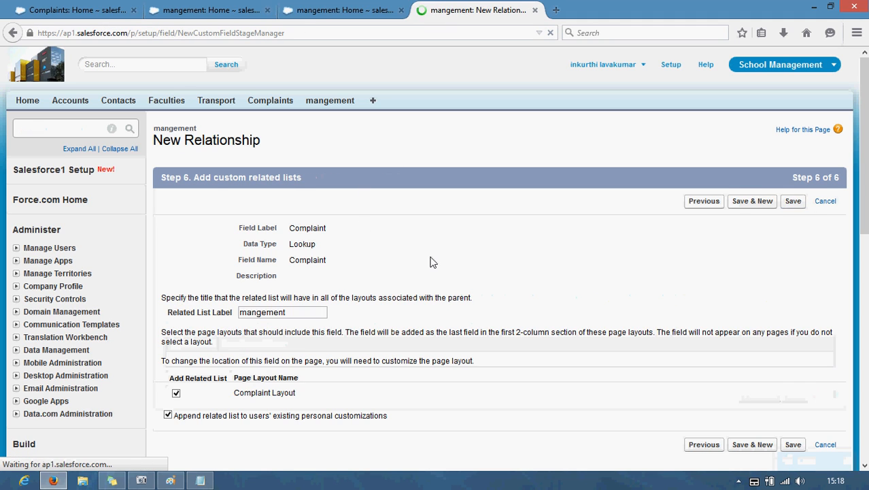
click(792, 201)
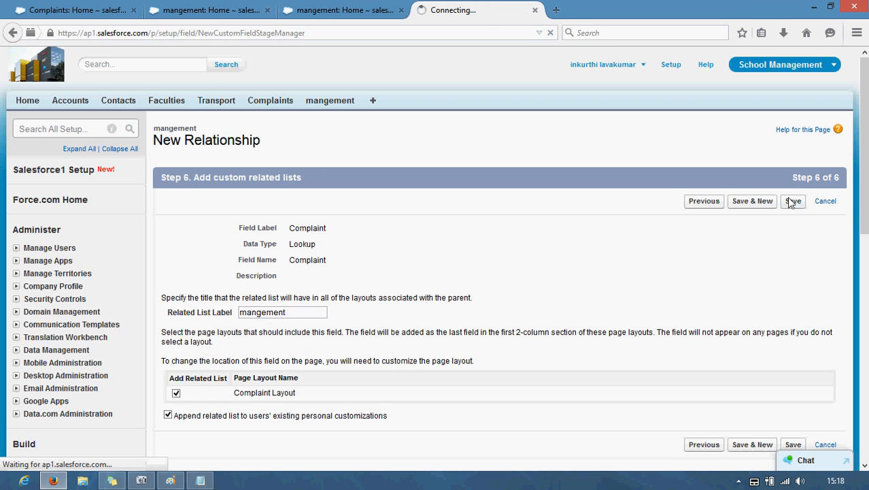
click(359, 10)
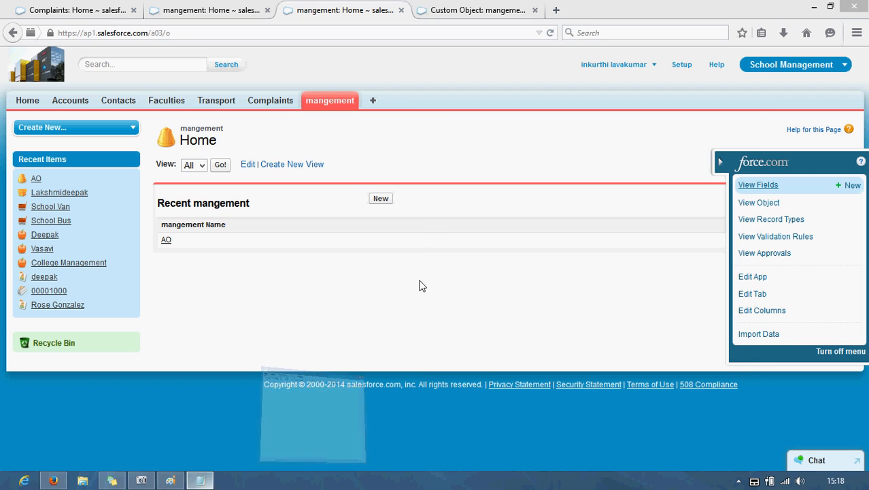
click(718, 111)
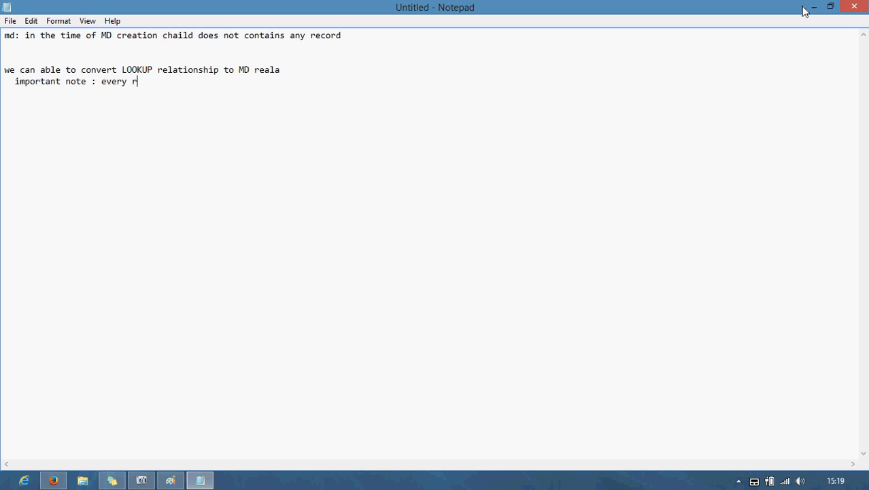
Step: Type the note that every record needs a valid lookup relationship with its parent
text(ould contain valid llokup)
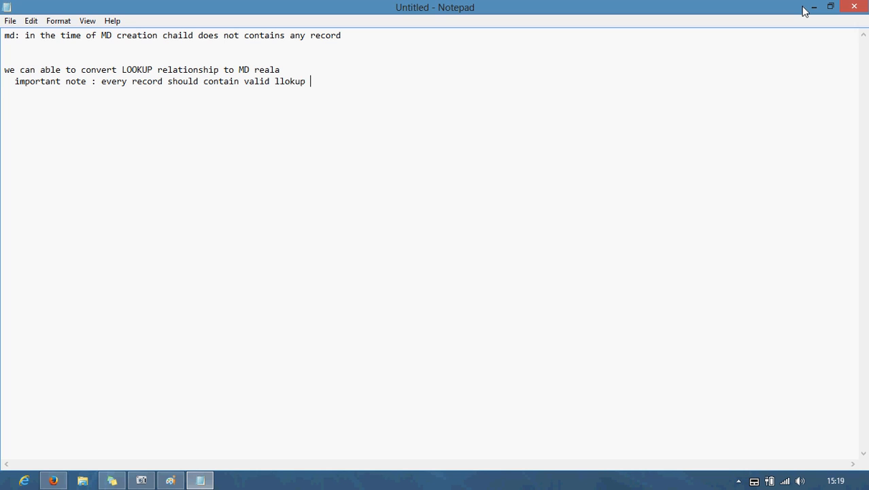
text(relatioinship with parent to ch)
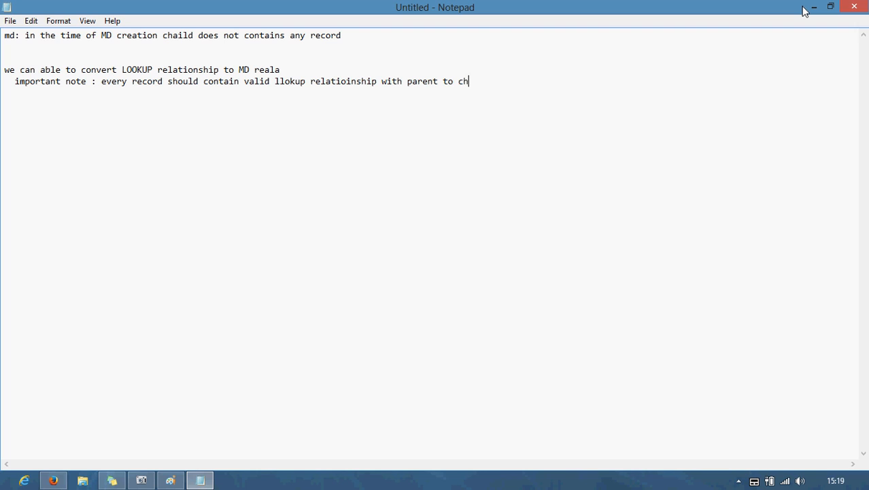
text(ever)
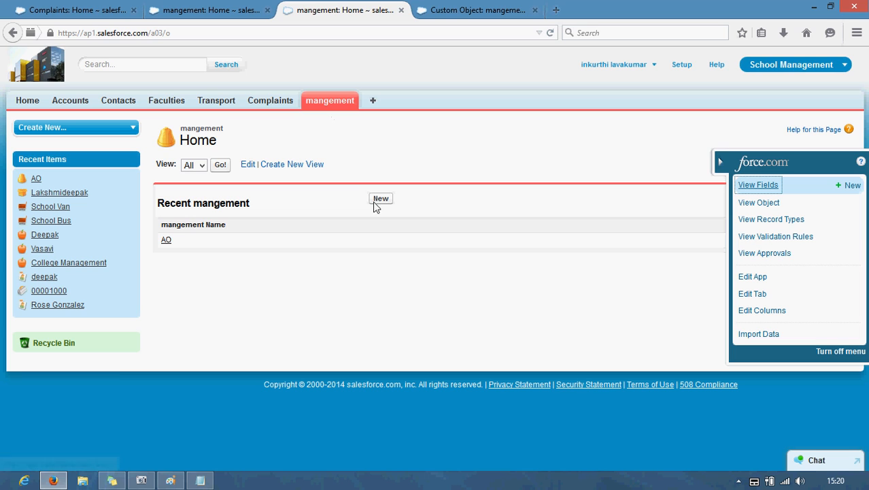
Step: Check record AO, then open mangement's field list and edit the Complaint lookup field
click(167, 241)
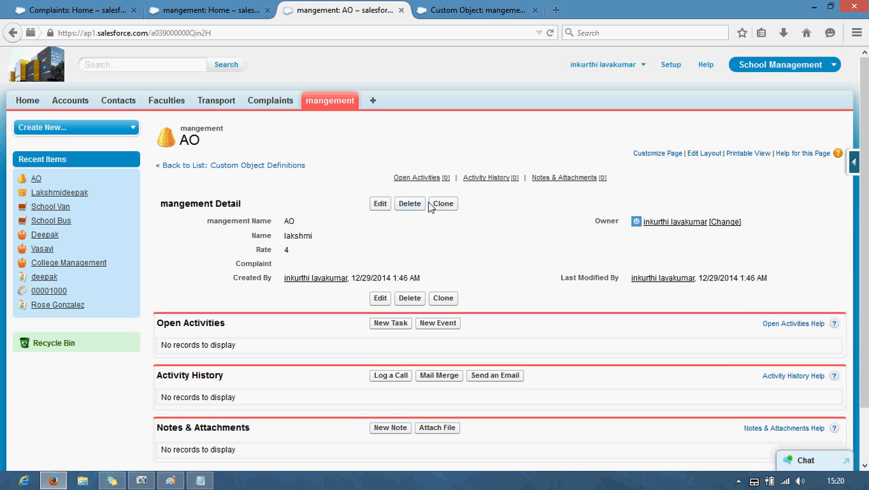
click(321, 101)
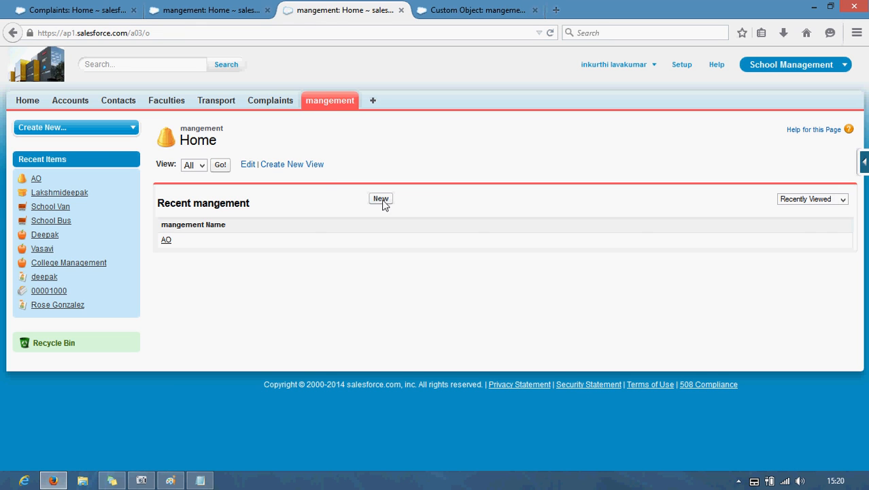
click(453, 4)
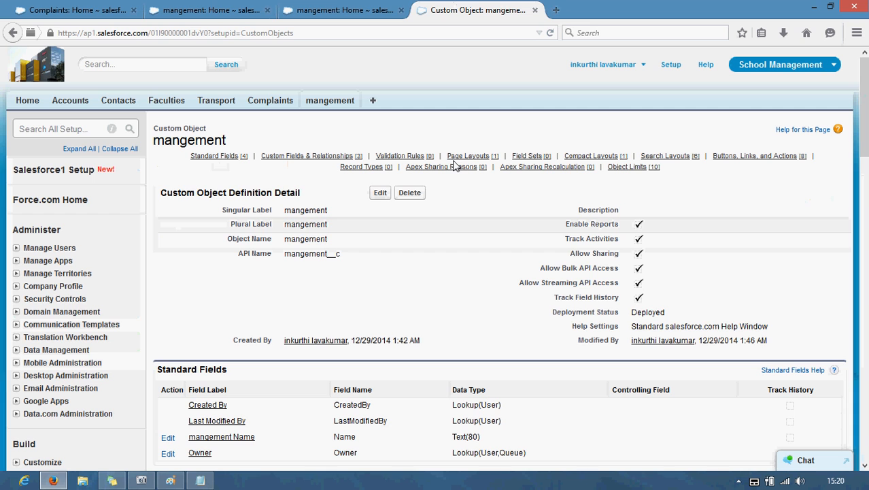
scroll(77, 311, down, 7)
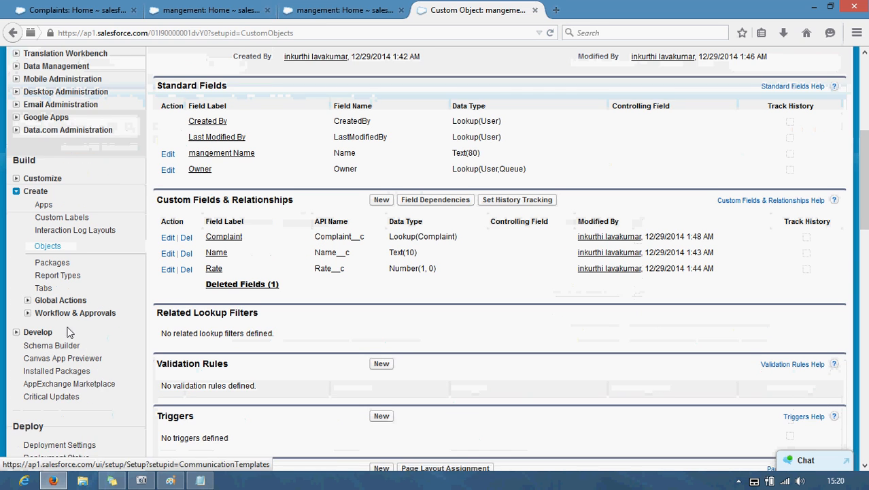
click(47, 240)
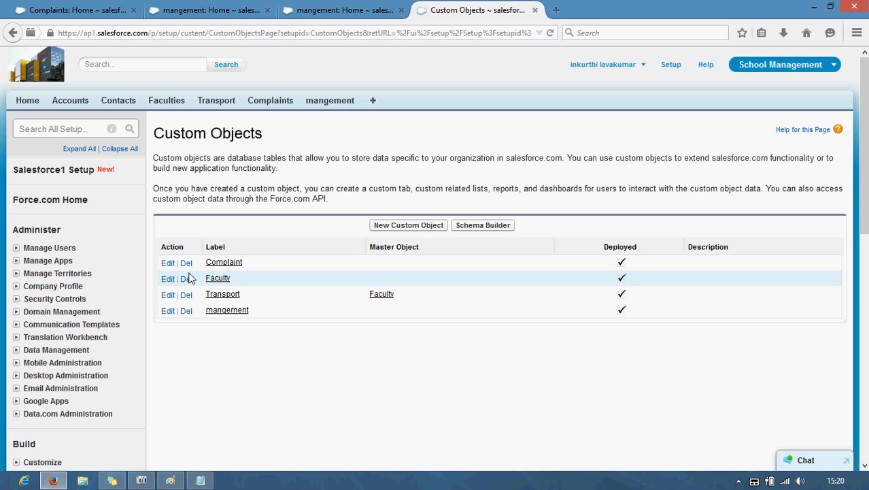
click(169, 312)
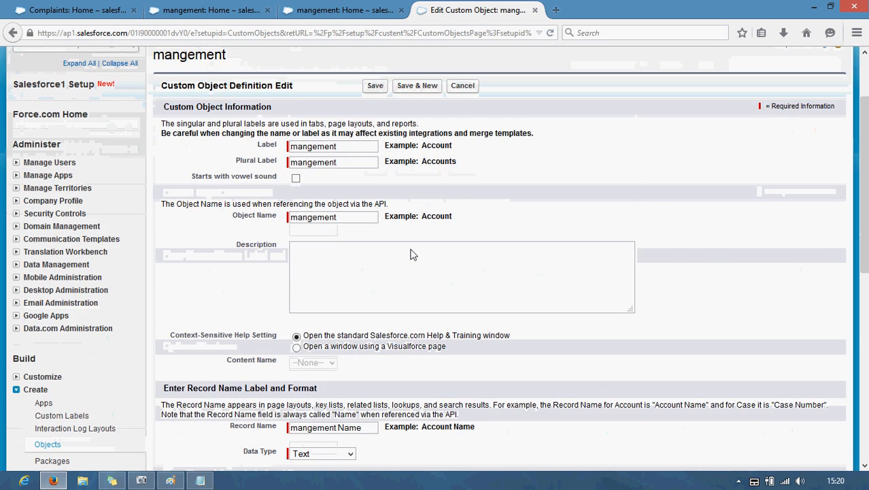
click(328, 102)
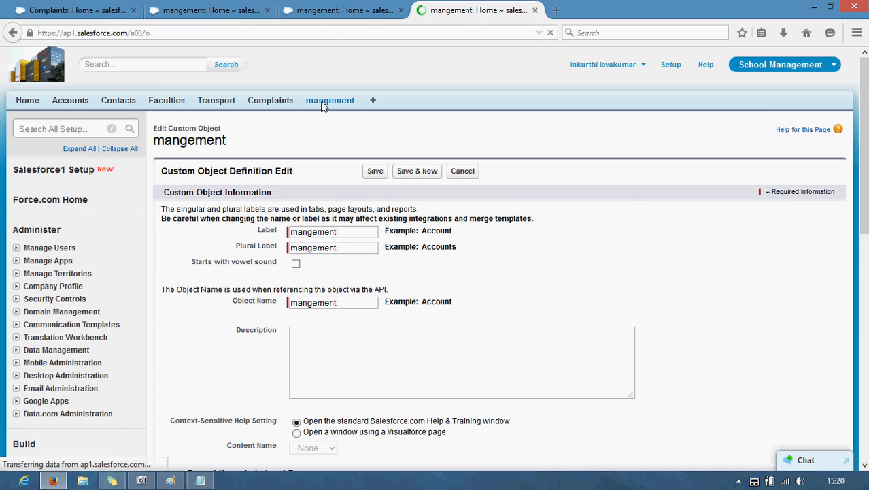
click(864, 164)
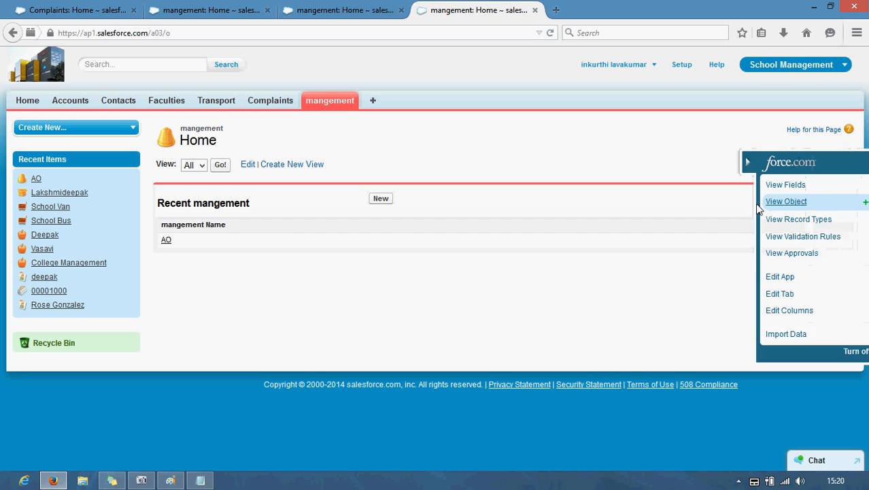
click(755, 186)
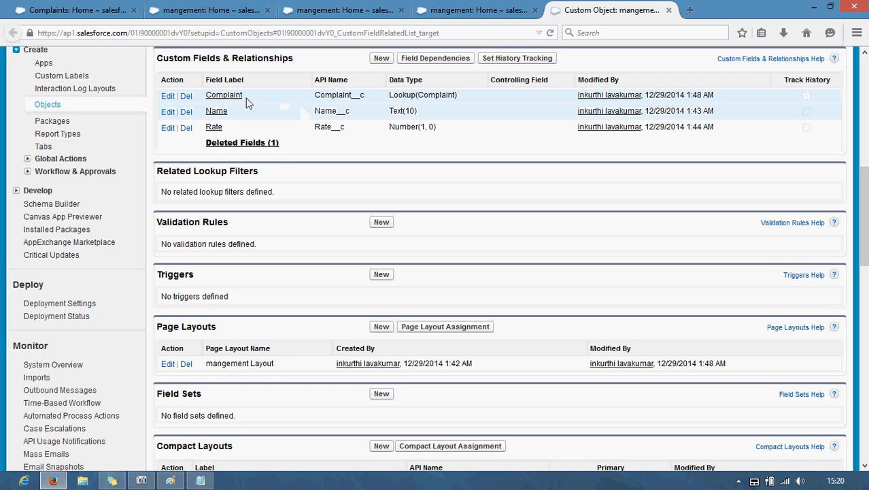
click(168, 98)
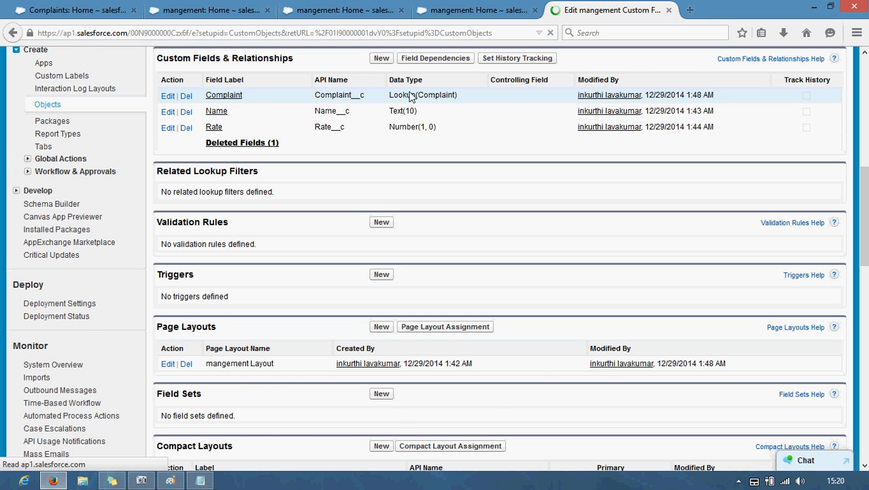
Step: Attempt changing Complaint's type to Master-Detail Relationship and save, which is refused
click(389, 186)
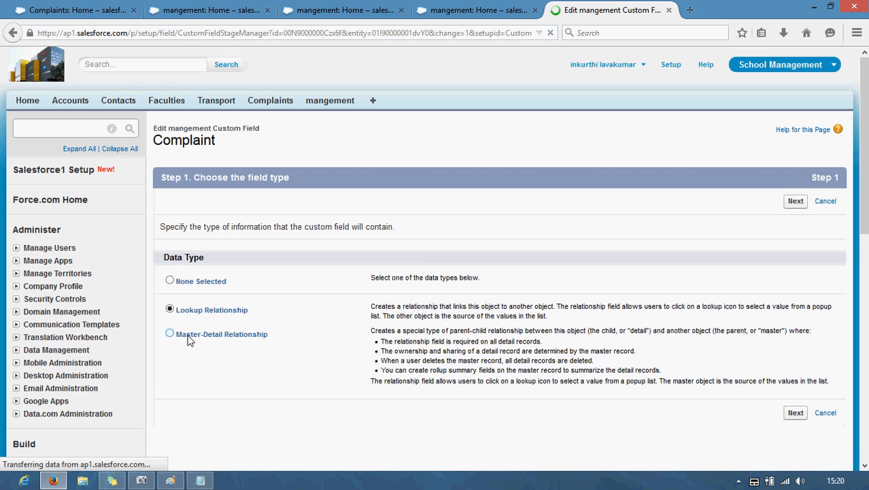
click(170, 334)
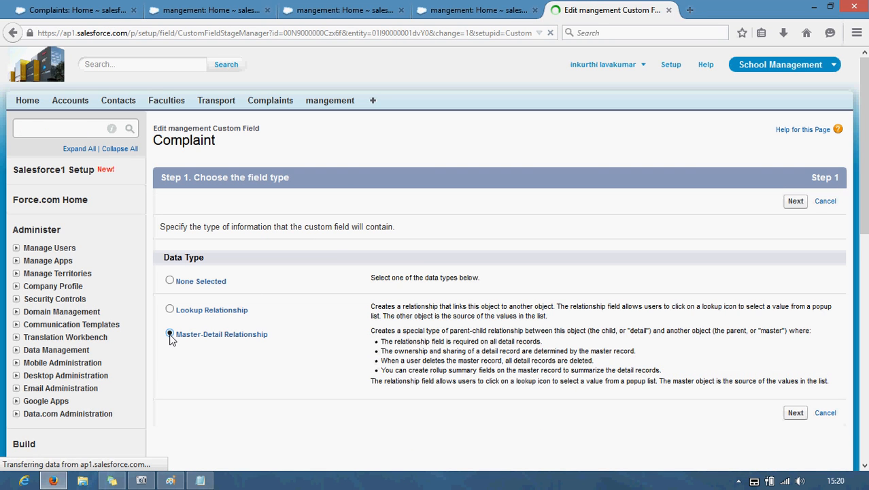
click(799, 202)
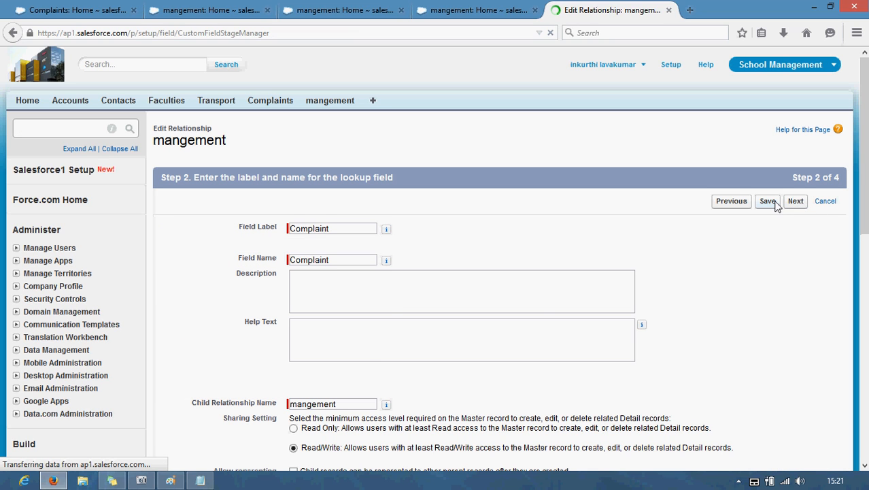
click(773, 202)
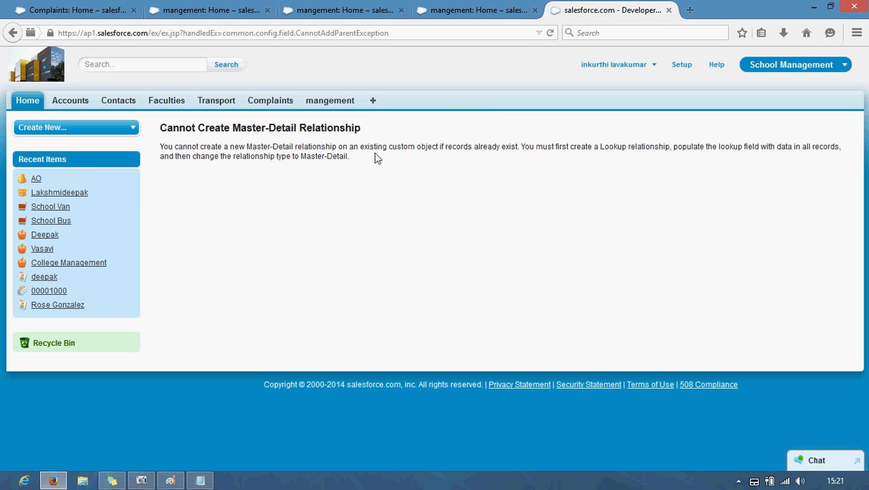
click(487, 15)
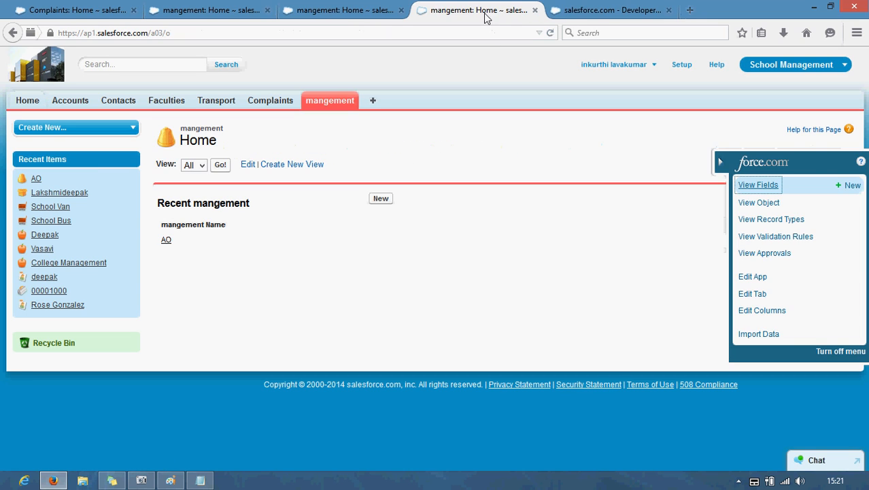
Step: Edit record AO, pick a complaint in its Complaint lookup, and save it
click(166, 242)
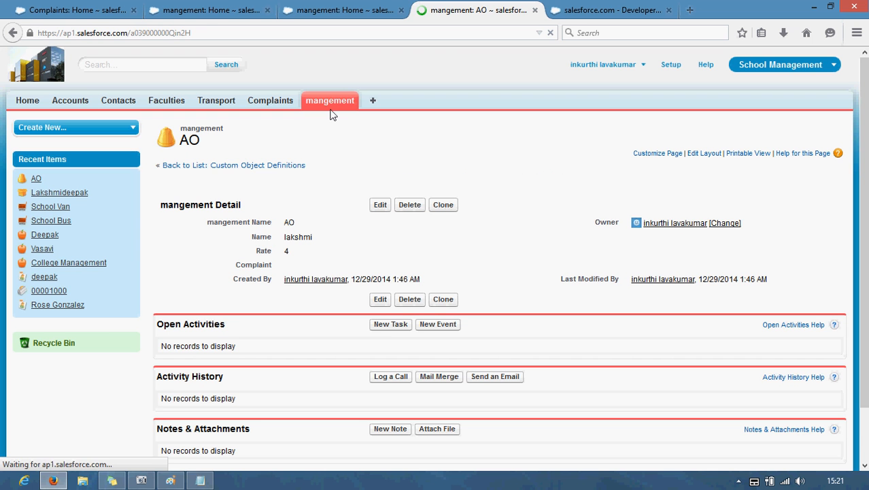
click(382, 205)
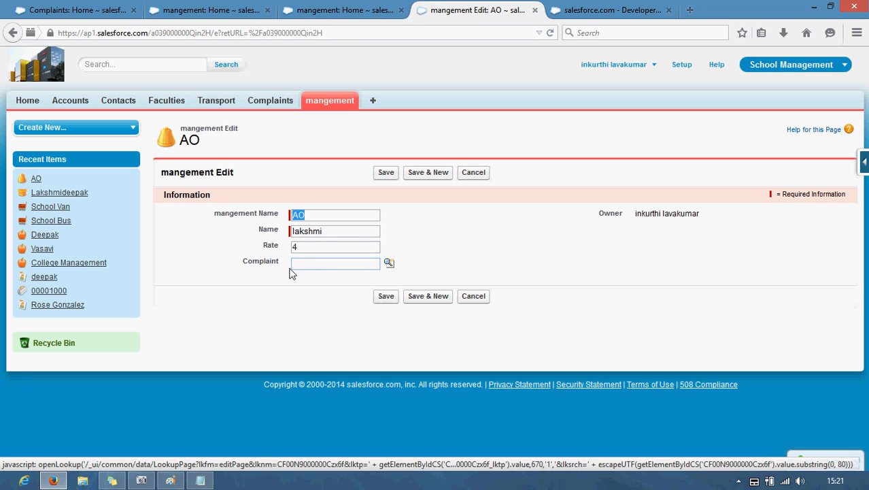
click(389, 262)
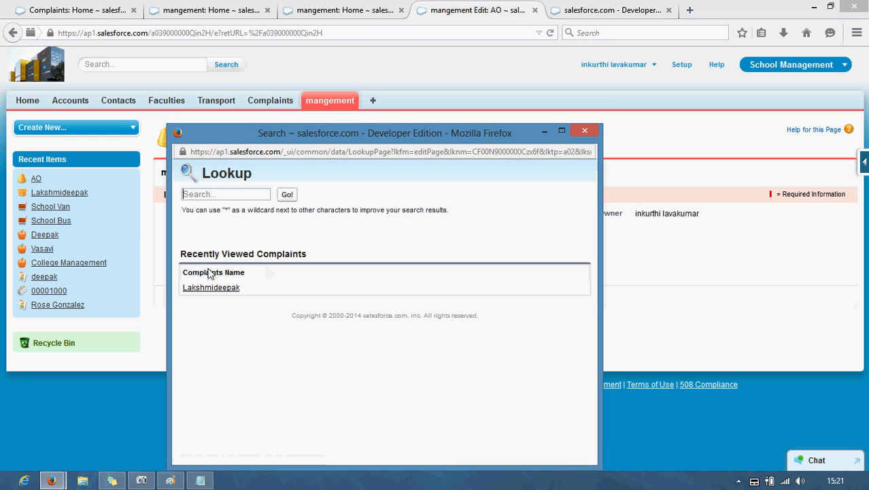
click(204, 288)
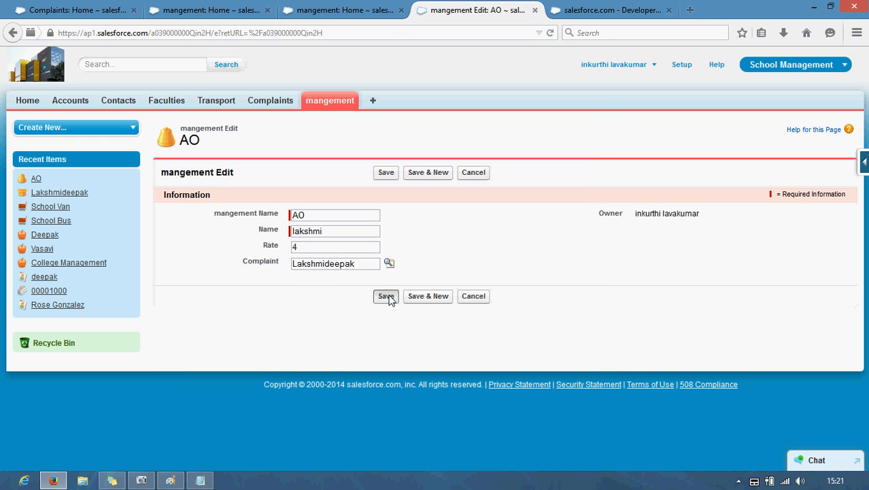
click(388, 297)
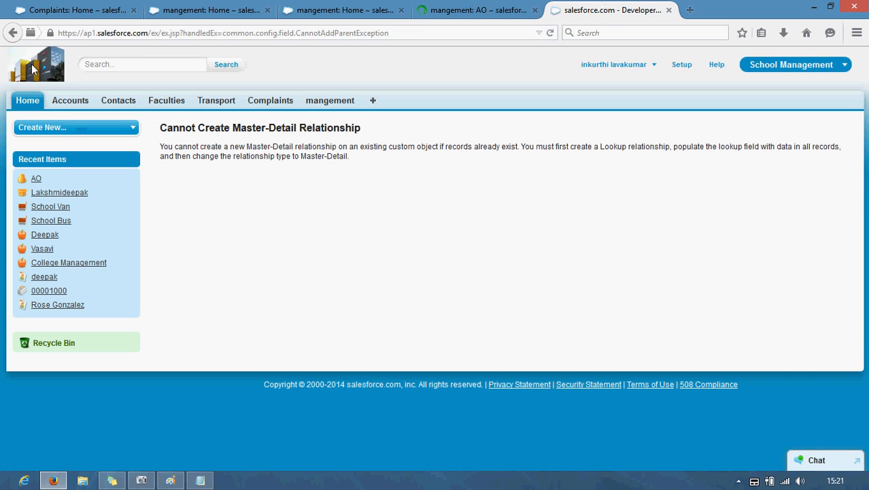
click(12, 32)
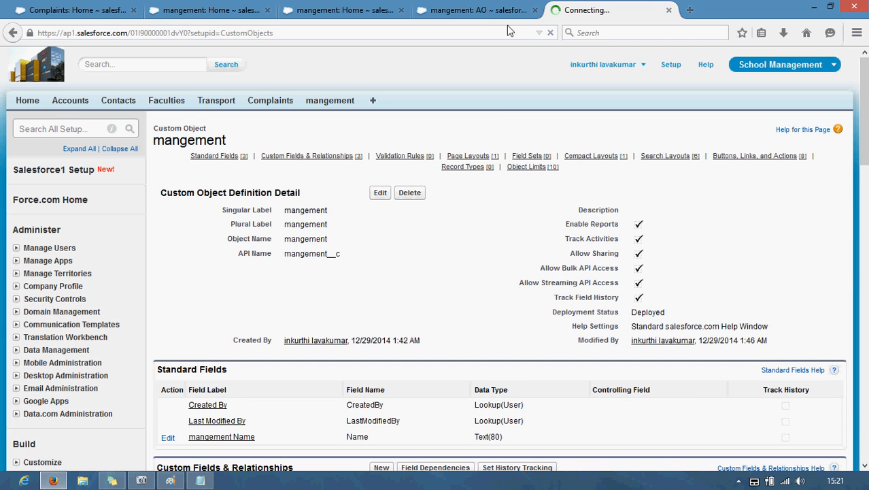
Step: Confirm Complaint is required on a new mangement record and listed as Master-Detail(Complaint)
click(476, 10)
click(328, 98)
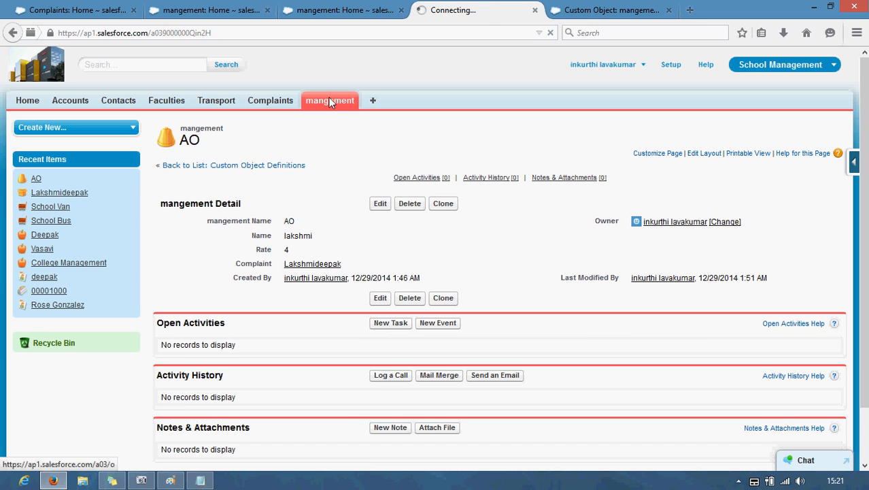
click(381, 199)
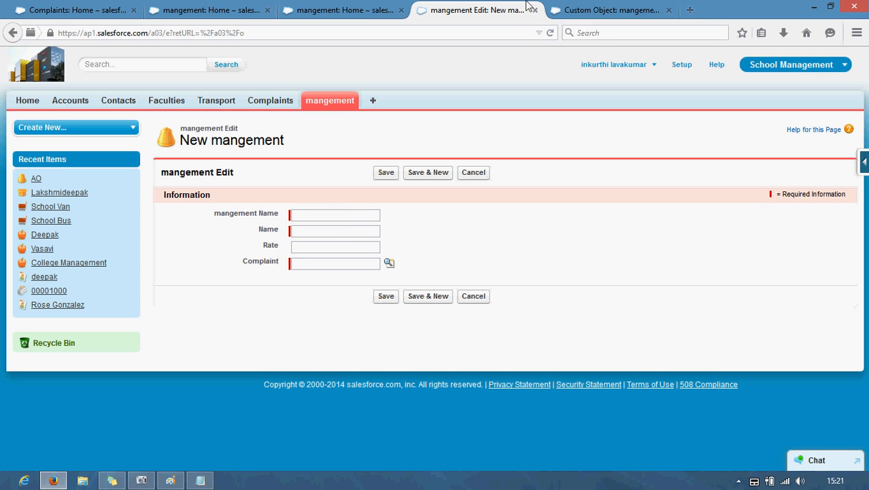
click(612, 5)
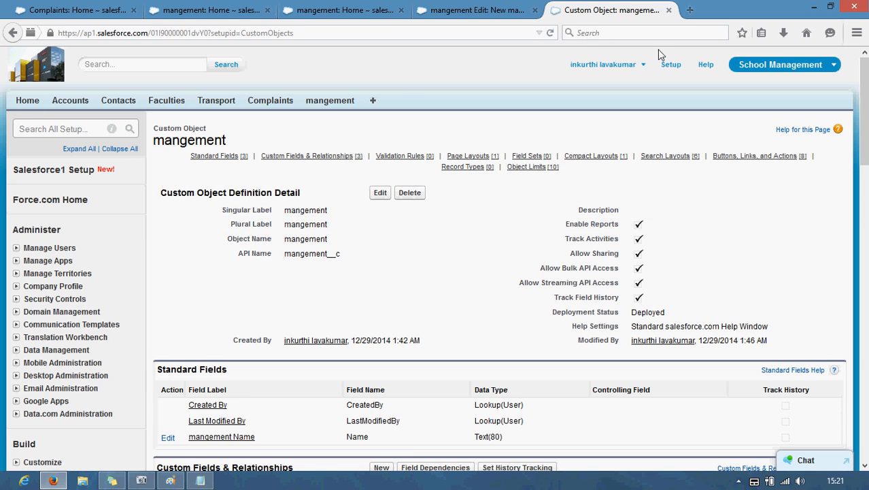
click(464, 18)
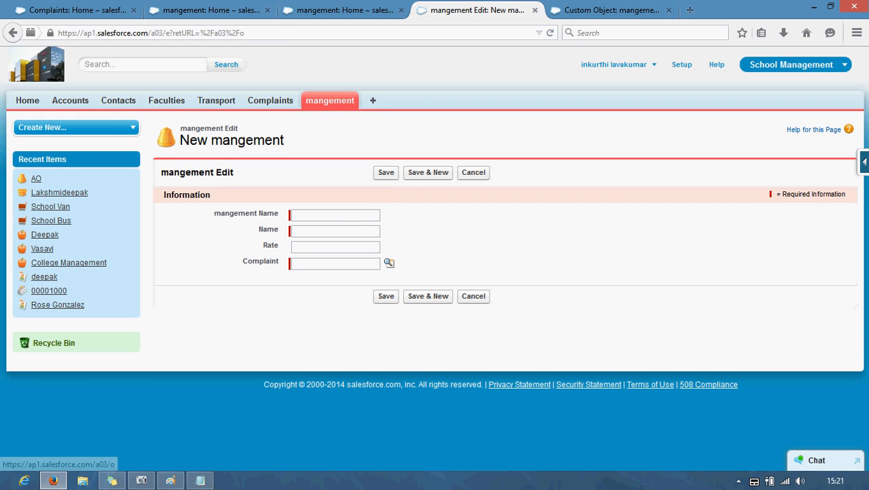
click(864, 161)
click(828, 184)
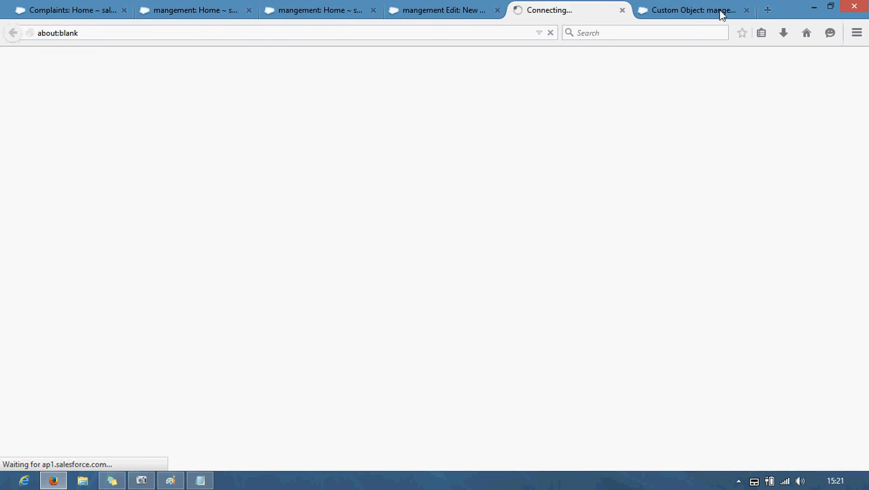
click(747, 10)
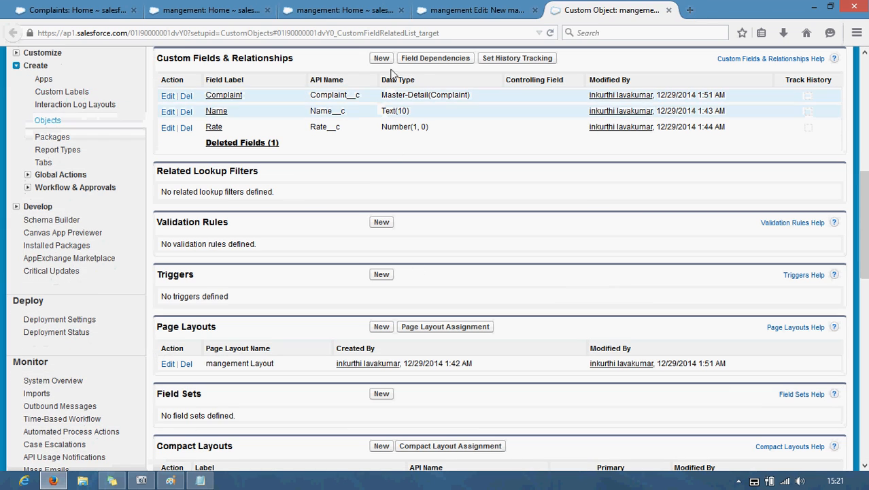
click(459, 15)
click(291, 266)
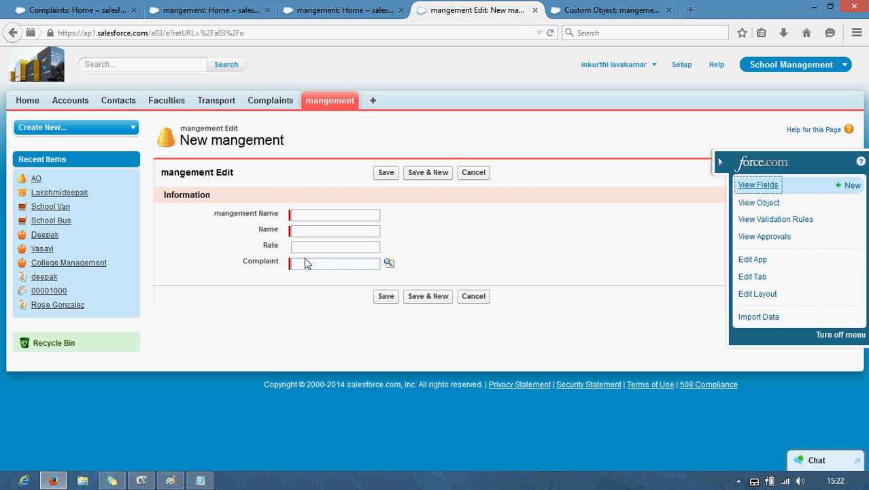
click(585, 12)
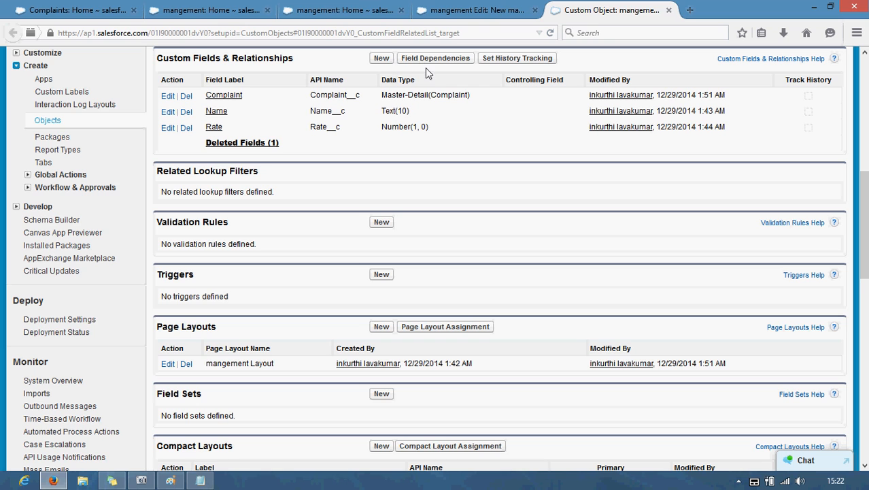
Step: Switch the Complaint field's type to Lookup Relationship, save, and reopen the mangement records list
click(166, 98)
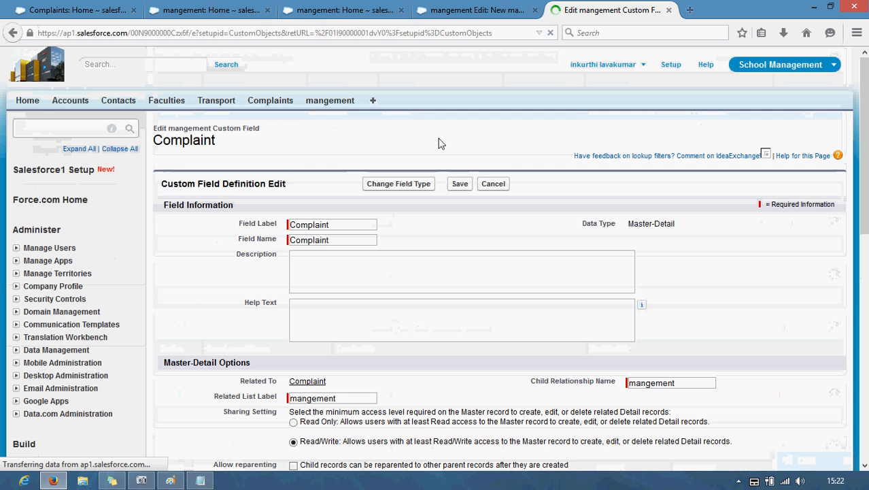
click(385, 185)
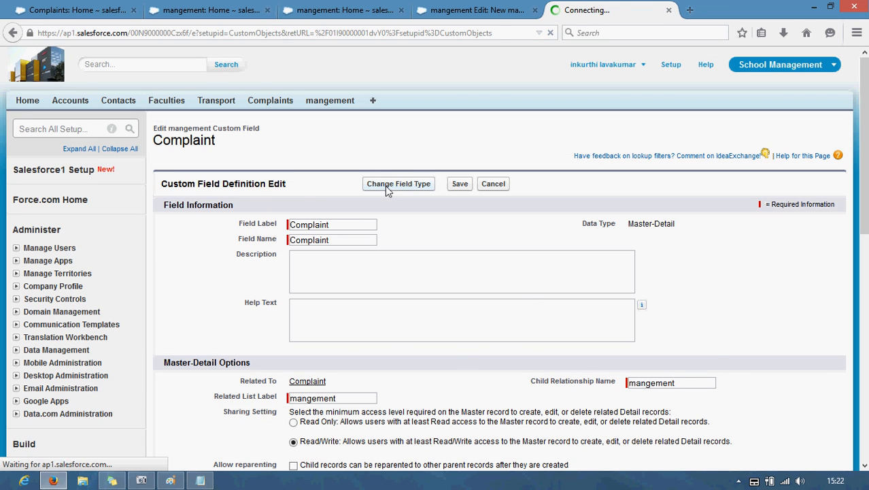
click(171, 310)
click(790, 414)
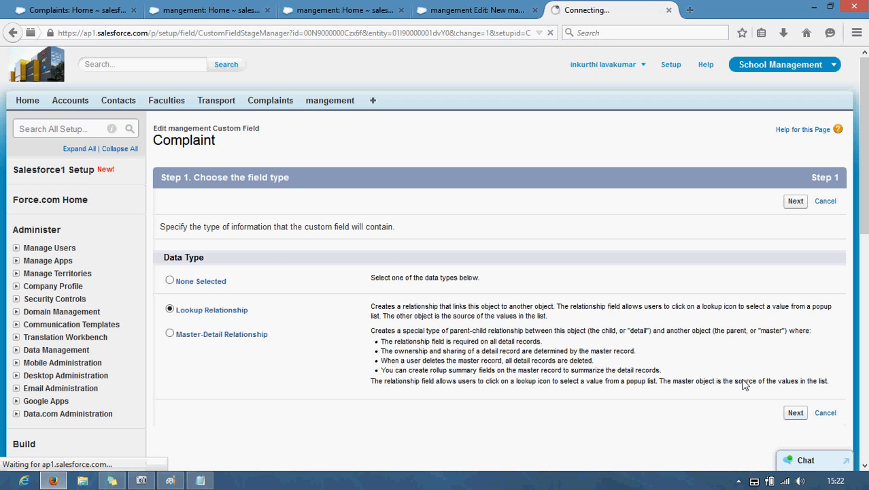
click(768, 202)
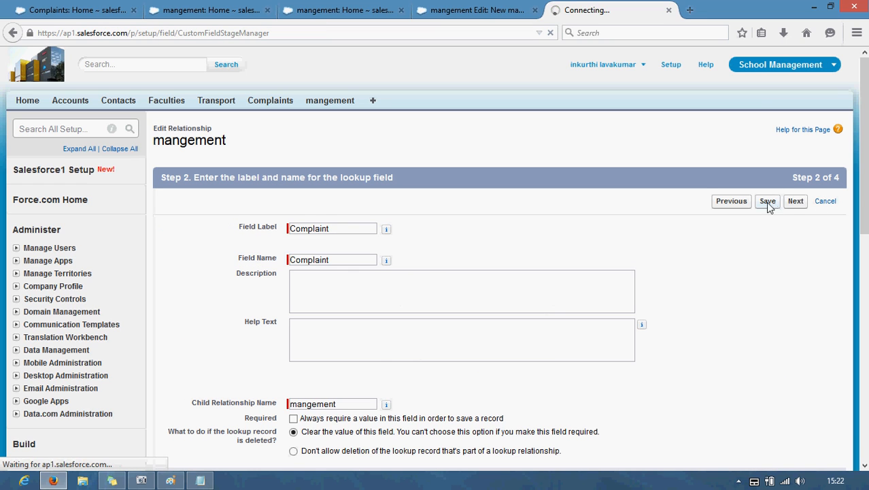
click(497, 13)
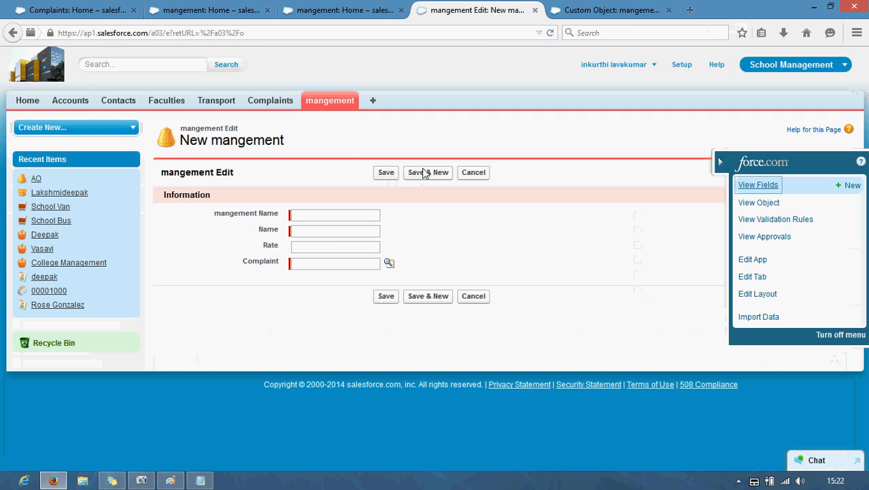
click(329, 105)
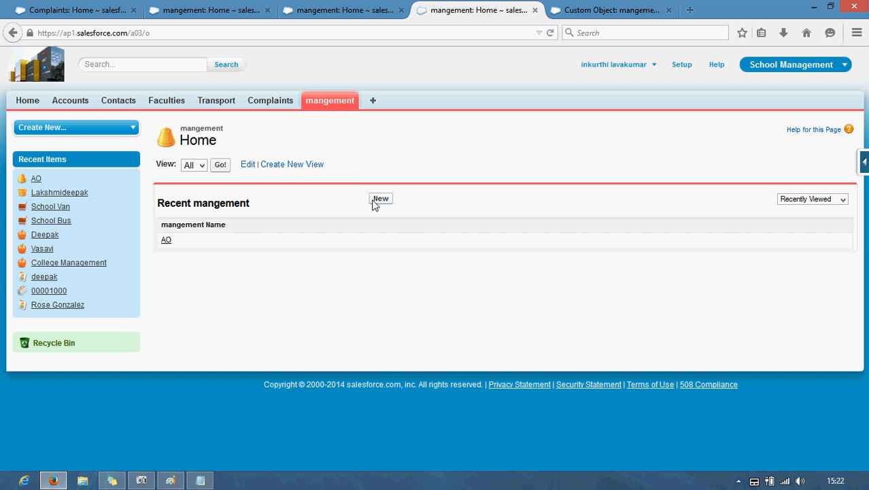
Step: Start a new mangement record to confirm Complaint is optional, then minimise Firefox to the desktop
click(380, 199)
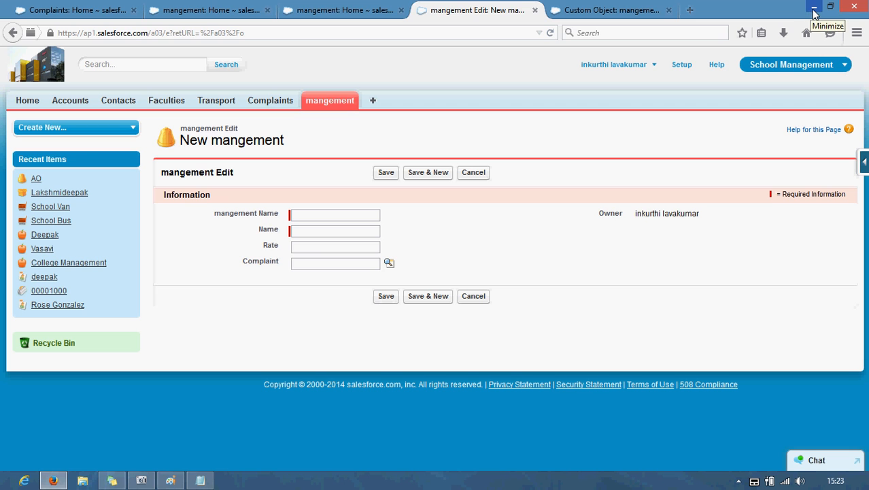
click(815, 10)
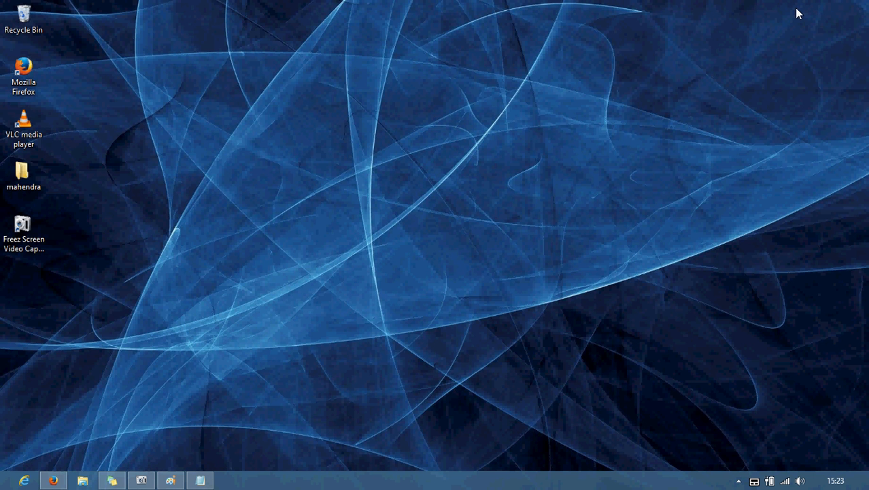